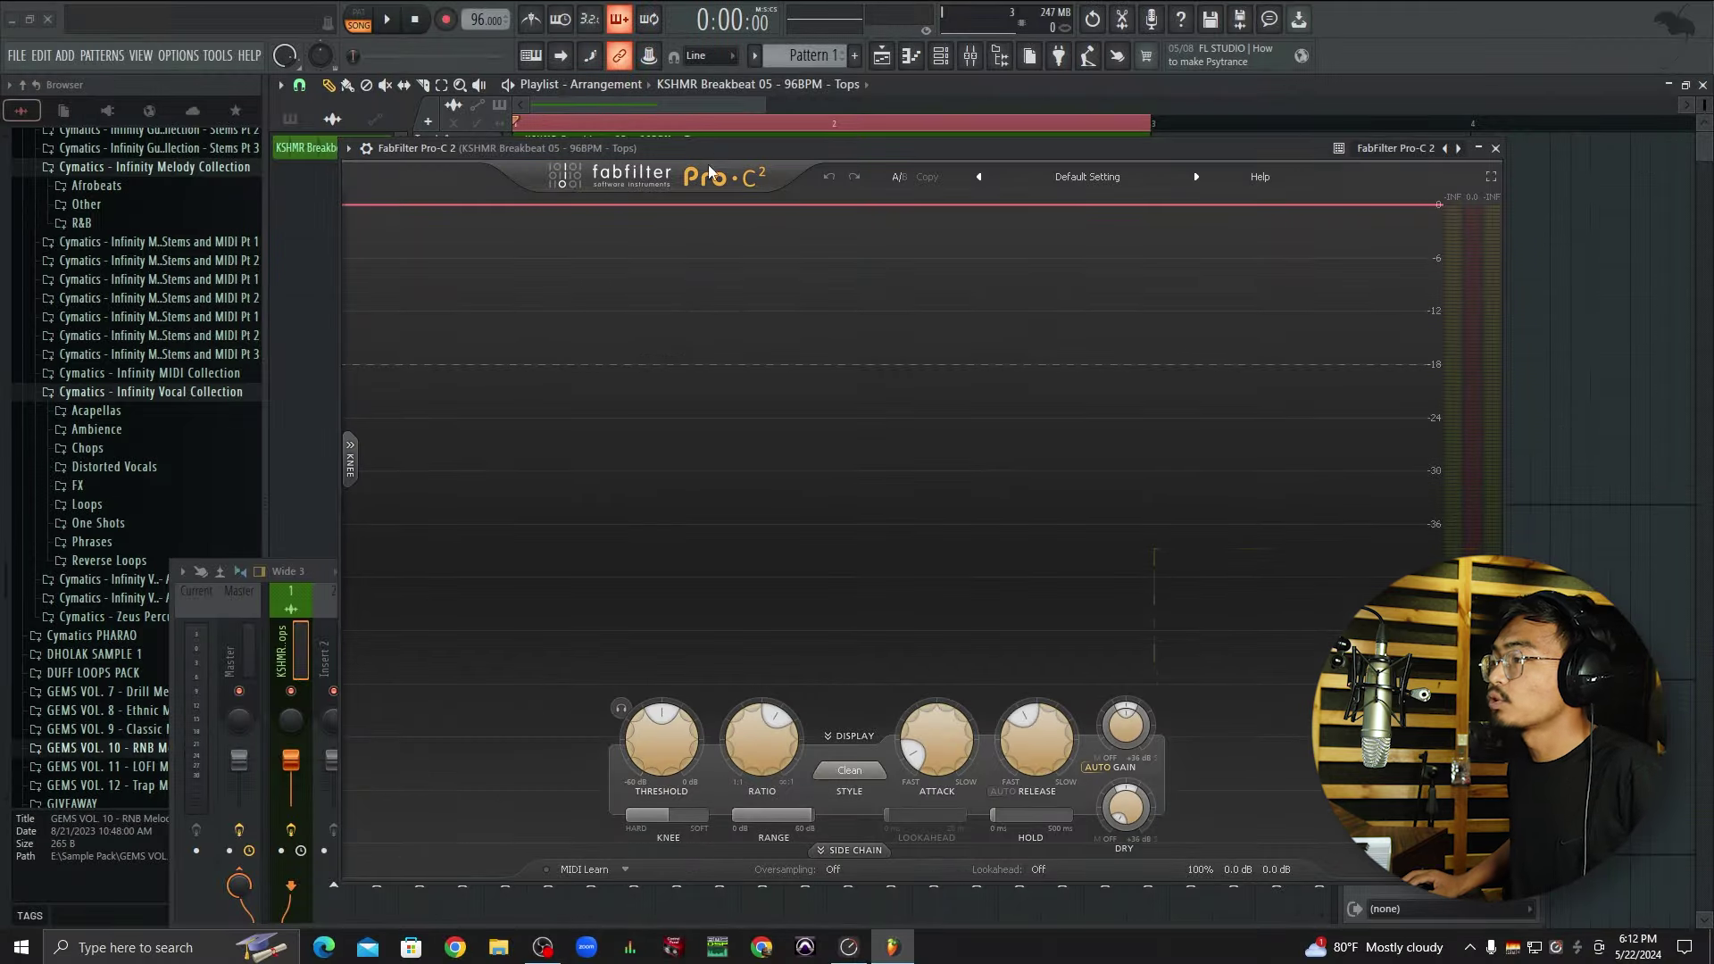
Nudge the Pro-C 2 window slightly on the KSHMR Breakbeat 05 Tops channel.
left_click_drag(726, 147, 736, 150)
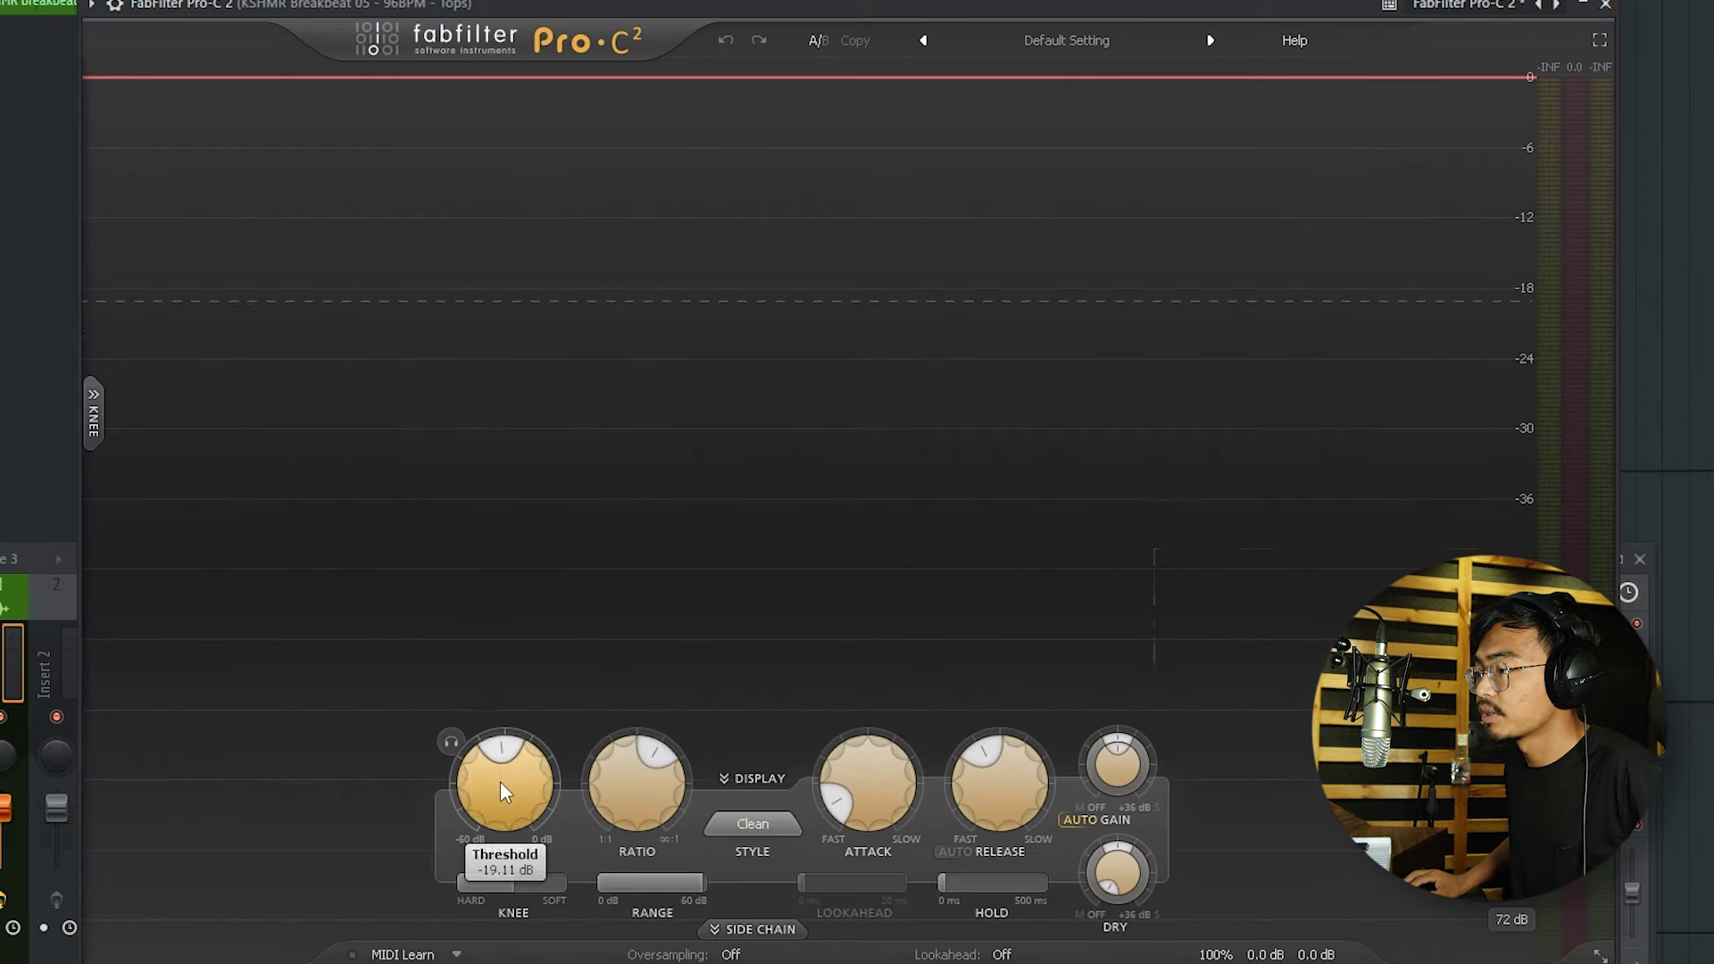
Sweep the threshold between about -29 dB and -12.8 dB, settling near -17.5 dB.
left_click_drag(670, 740, 678, 756)
left_click_drag(511, 804, 512, 803)
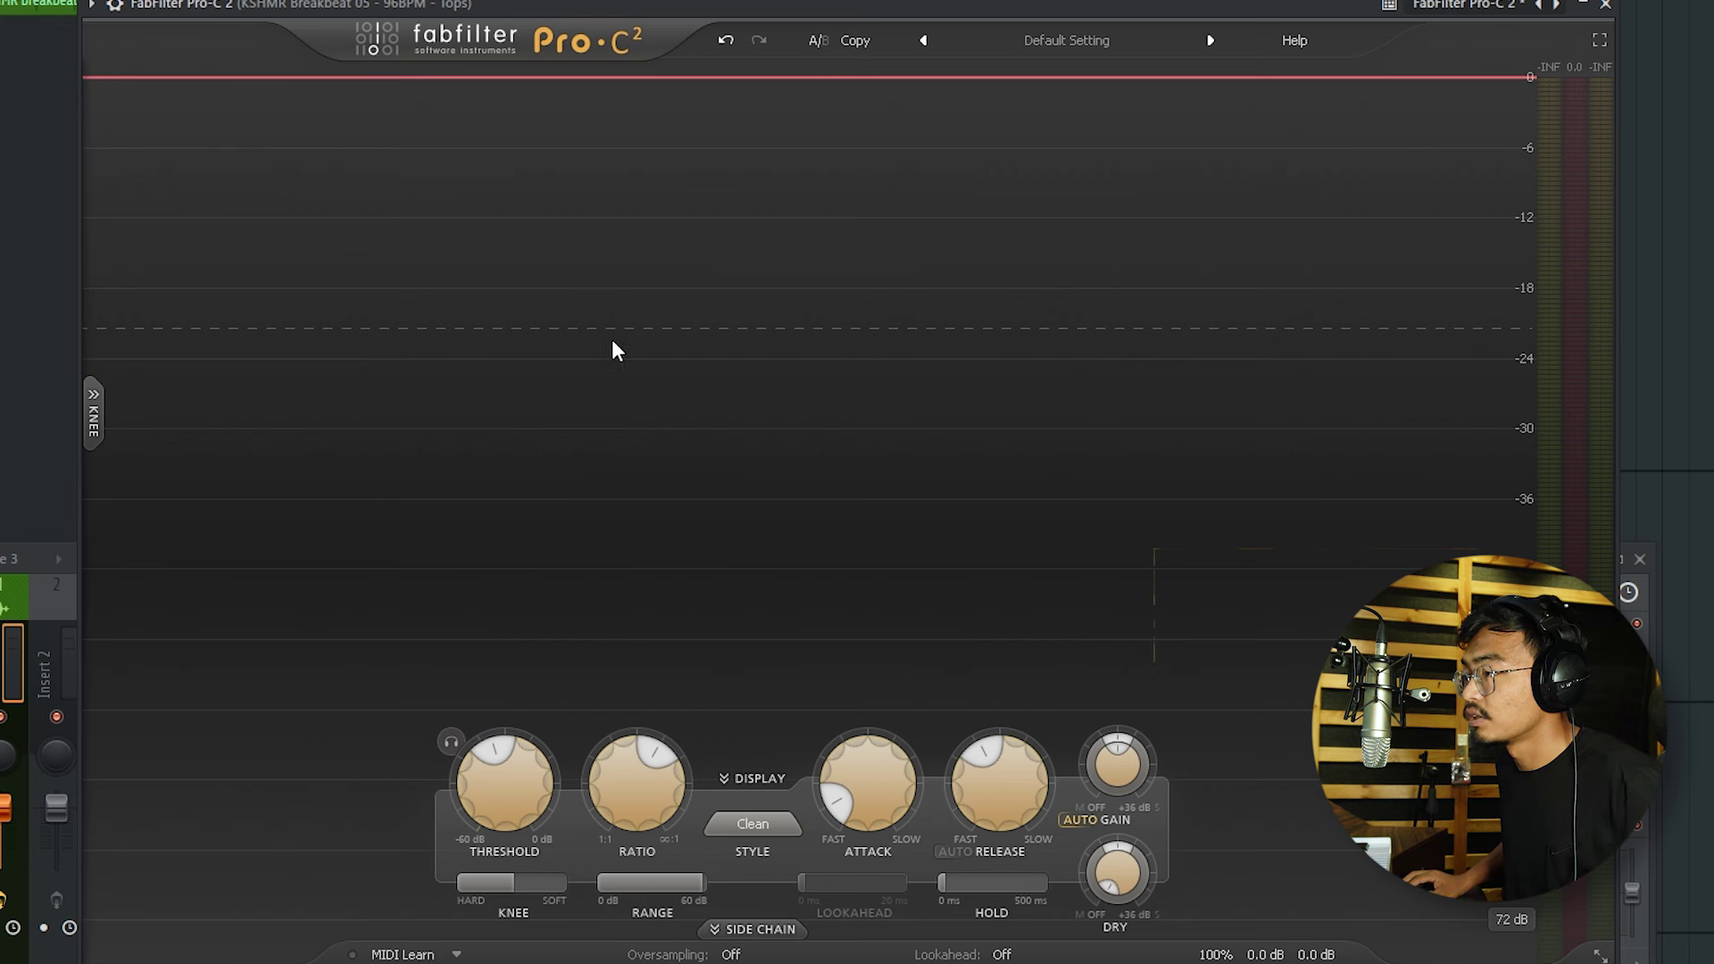
mouse_move(509, 799)
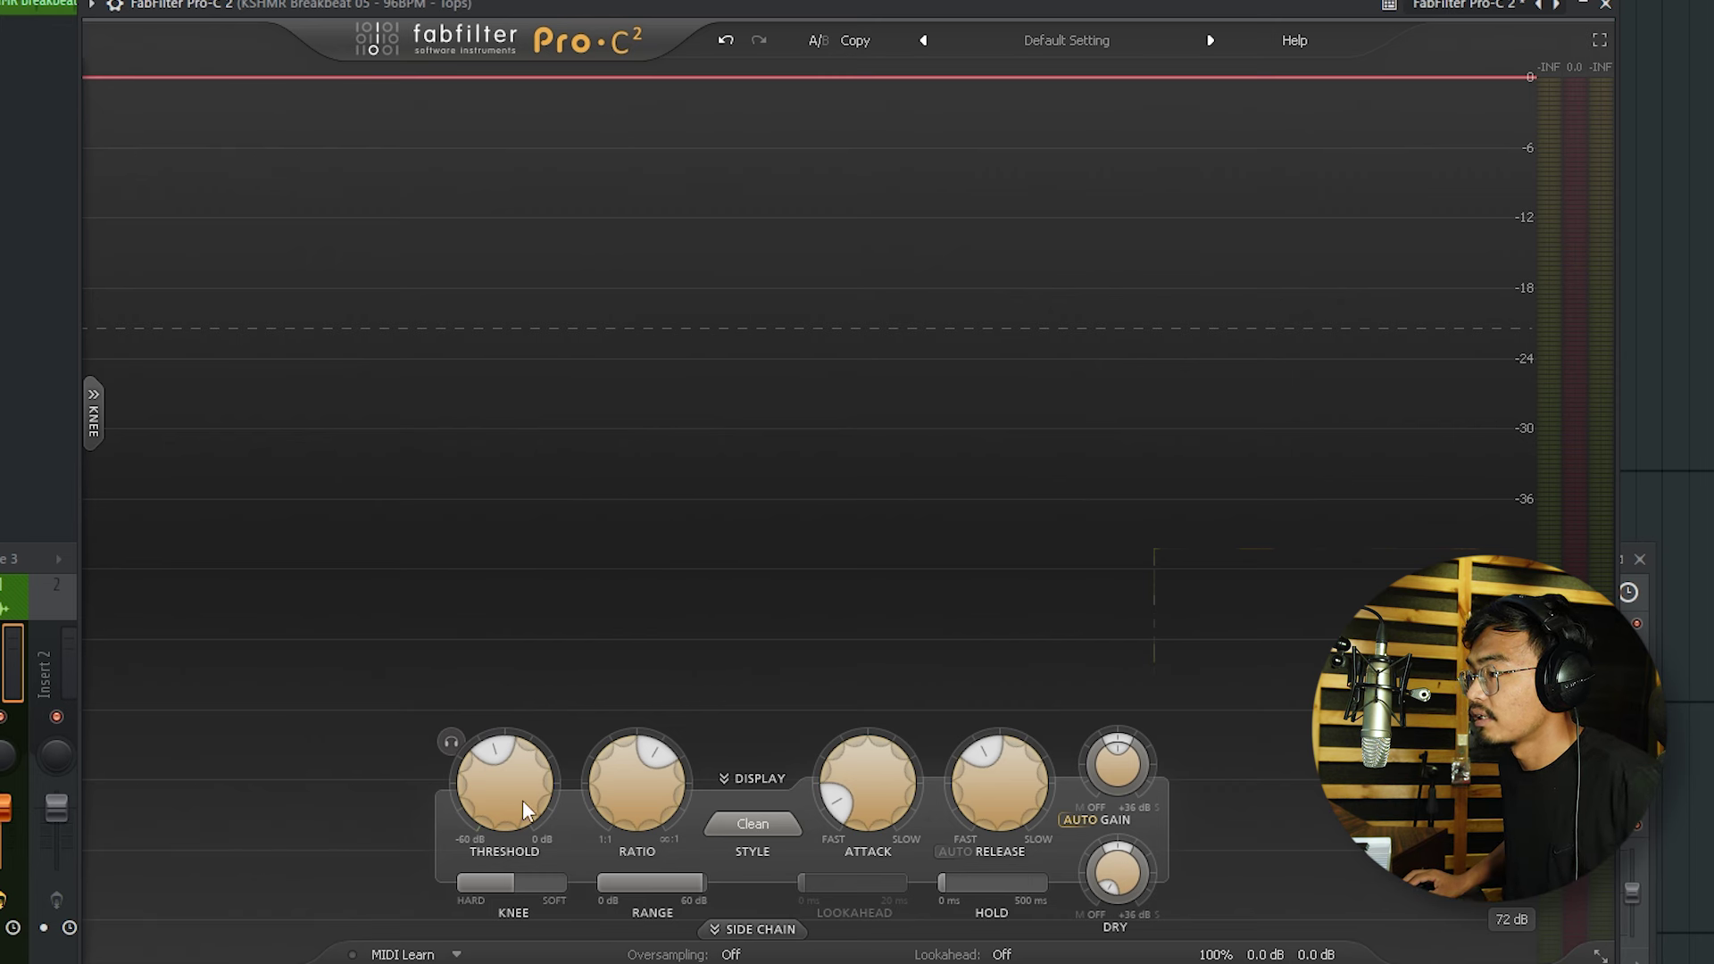
mouse_move(508, 796)
left_mouse_down()
mouse_move(522, 771)
mouse_move(506, 850)
mouse_move(512, 805)
mouse_move(494, 796)
left_mouse_up()
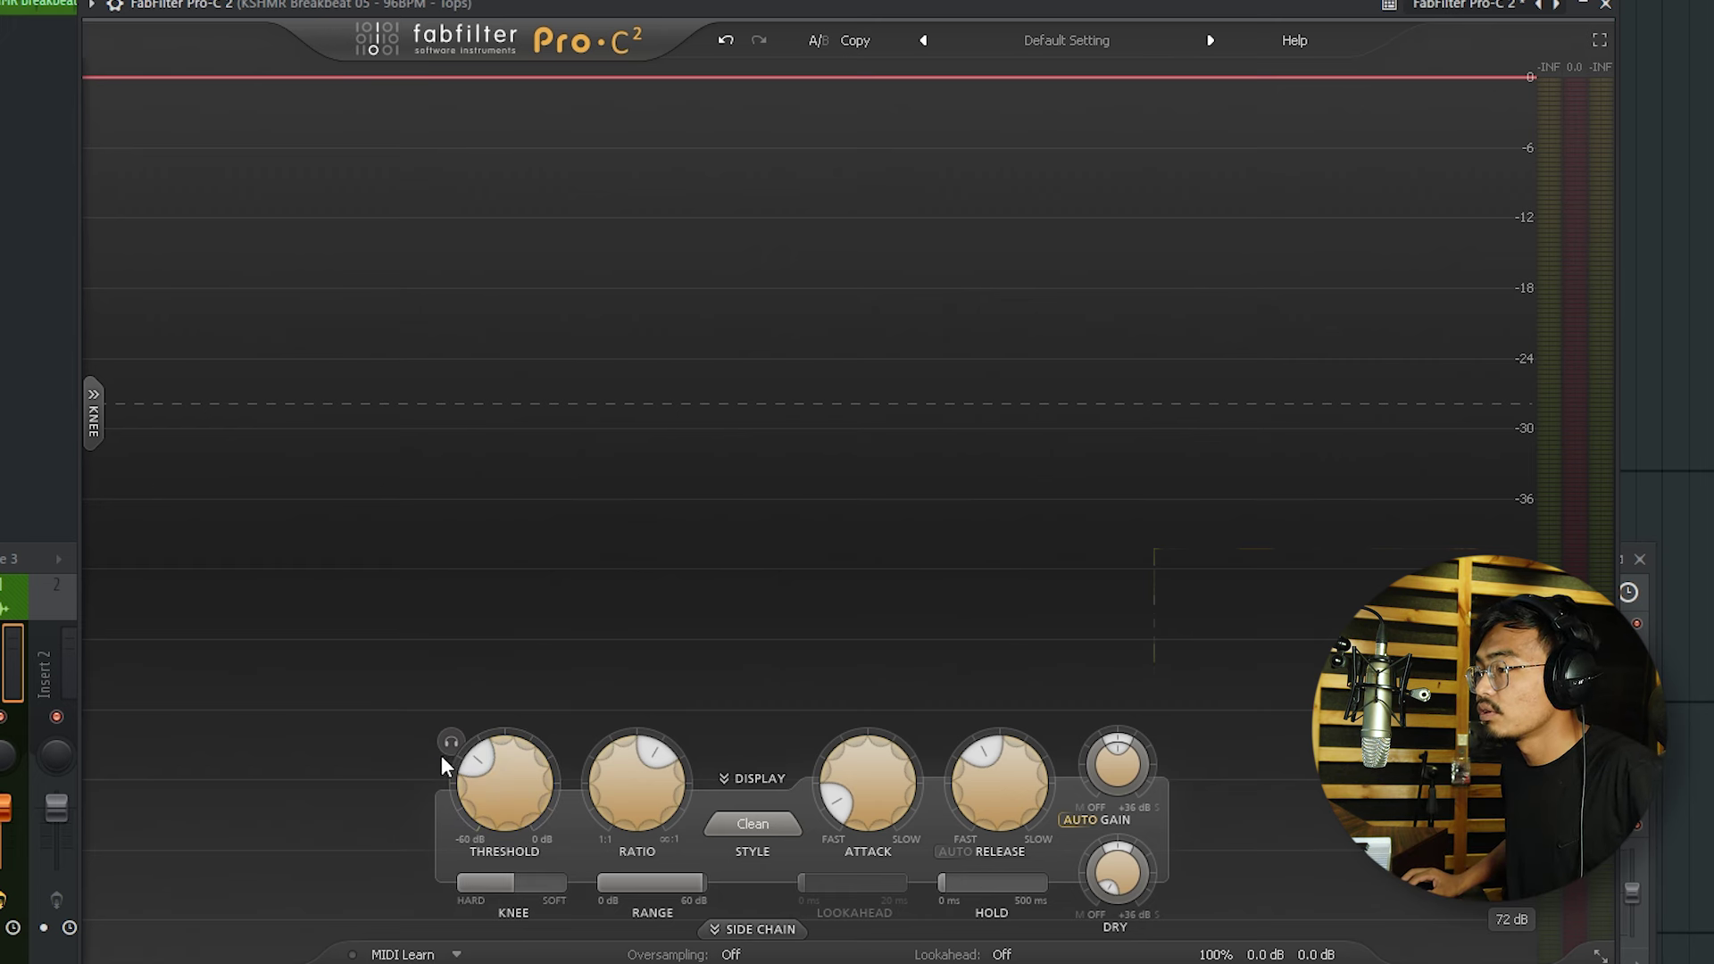
left_click_drag(523, 811, 526, 790)
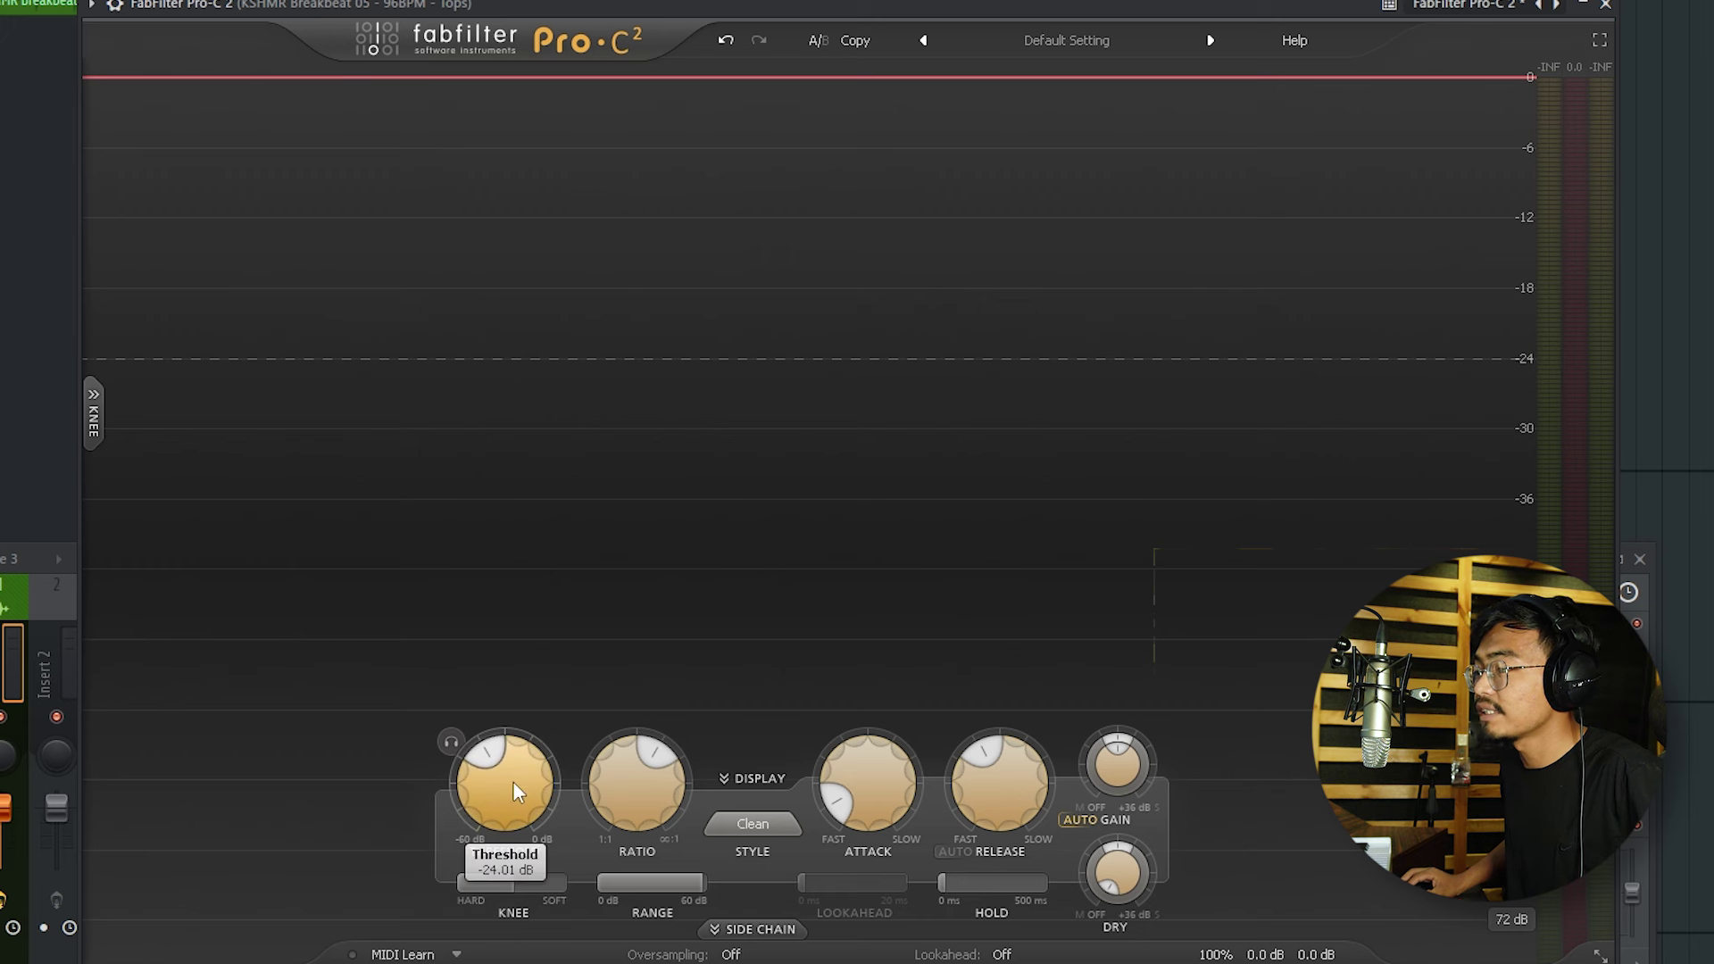
scroll(514, 769, "down", 2)
scroll(520, 790, "down", 2)
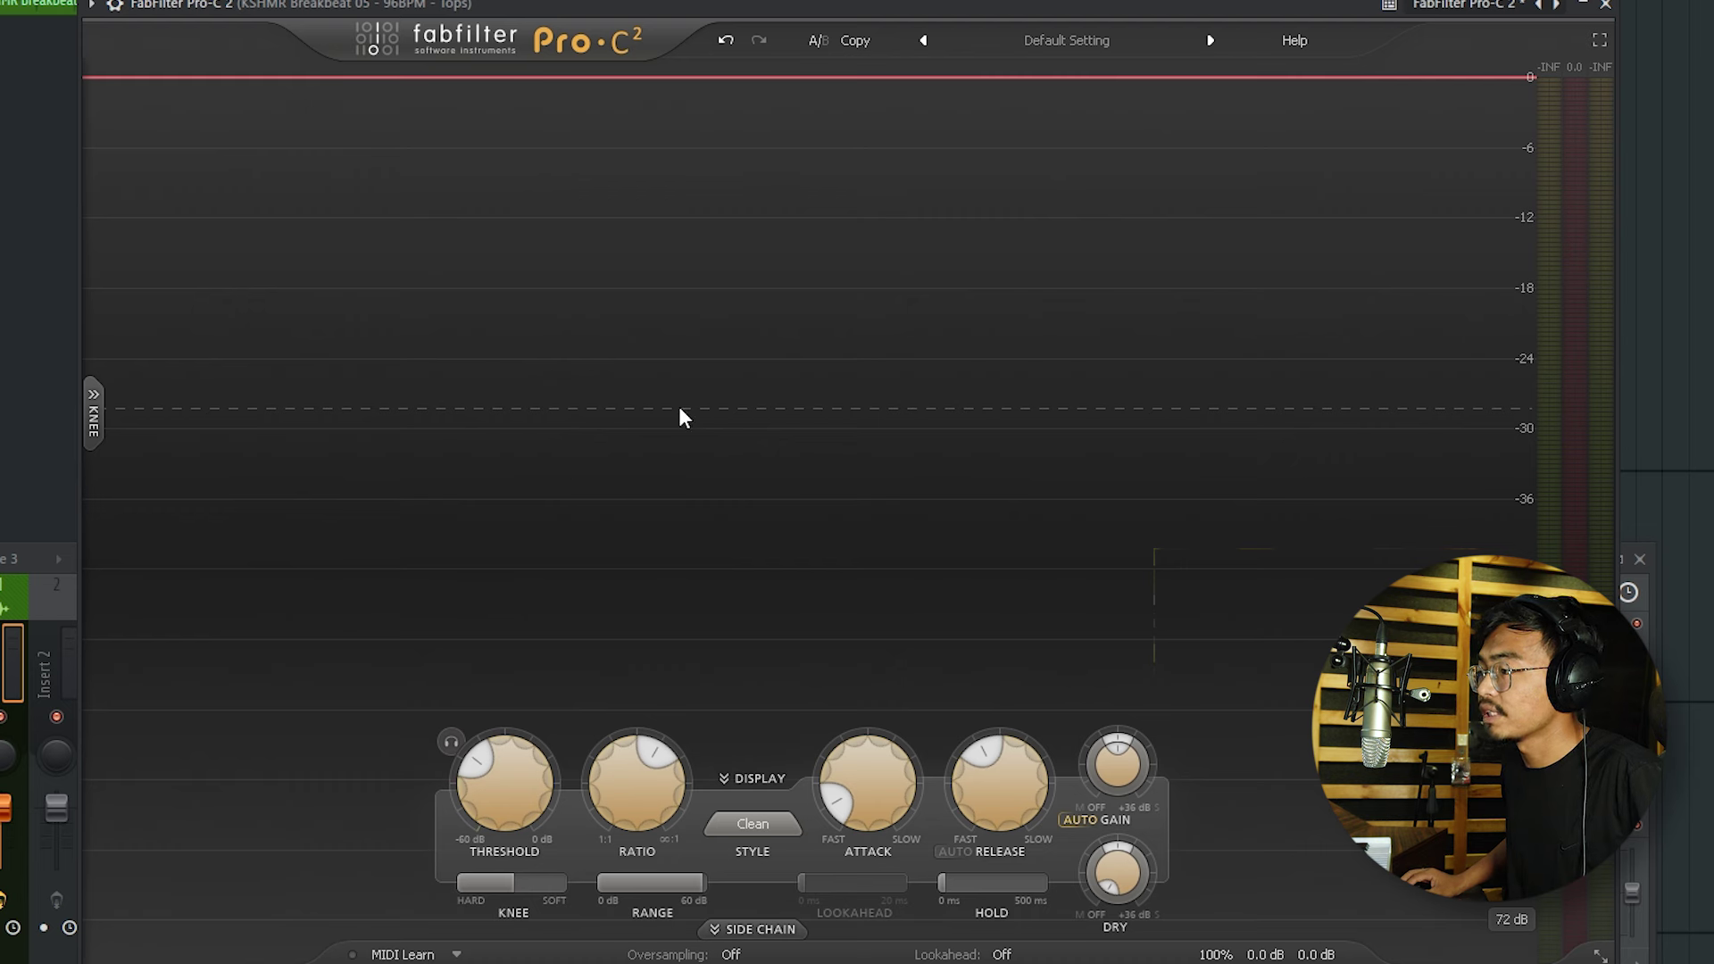
mouse_move(489, 771)
left_mouse_down()
mouse_move(496, 798)
mouse_move(507, 748)
mouse_move(516, 770)
left_mouse_up()
scroll(507, 748, "up", 2)
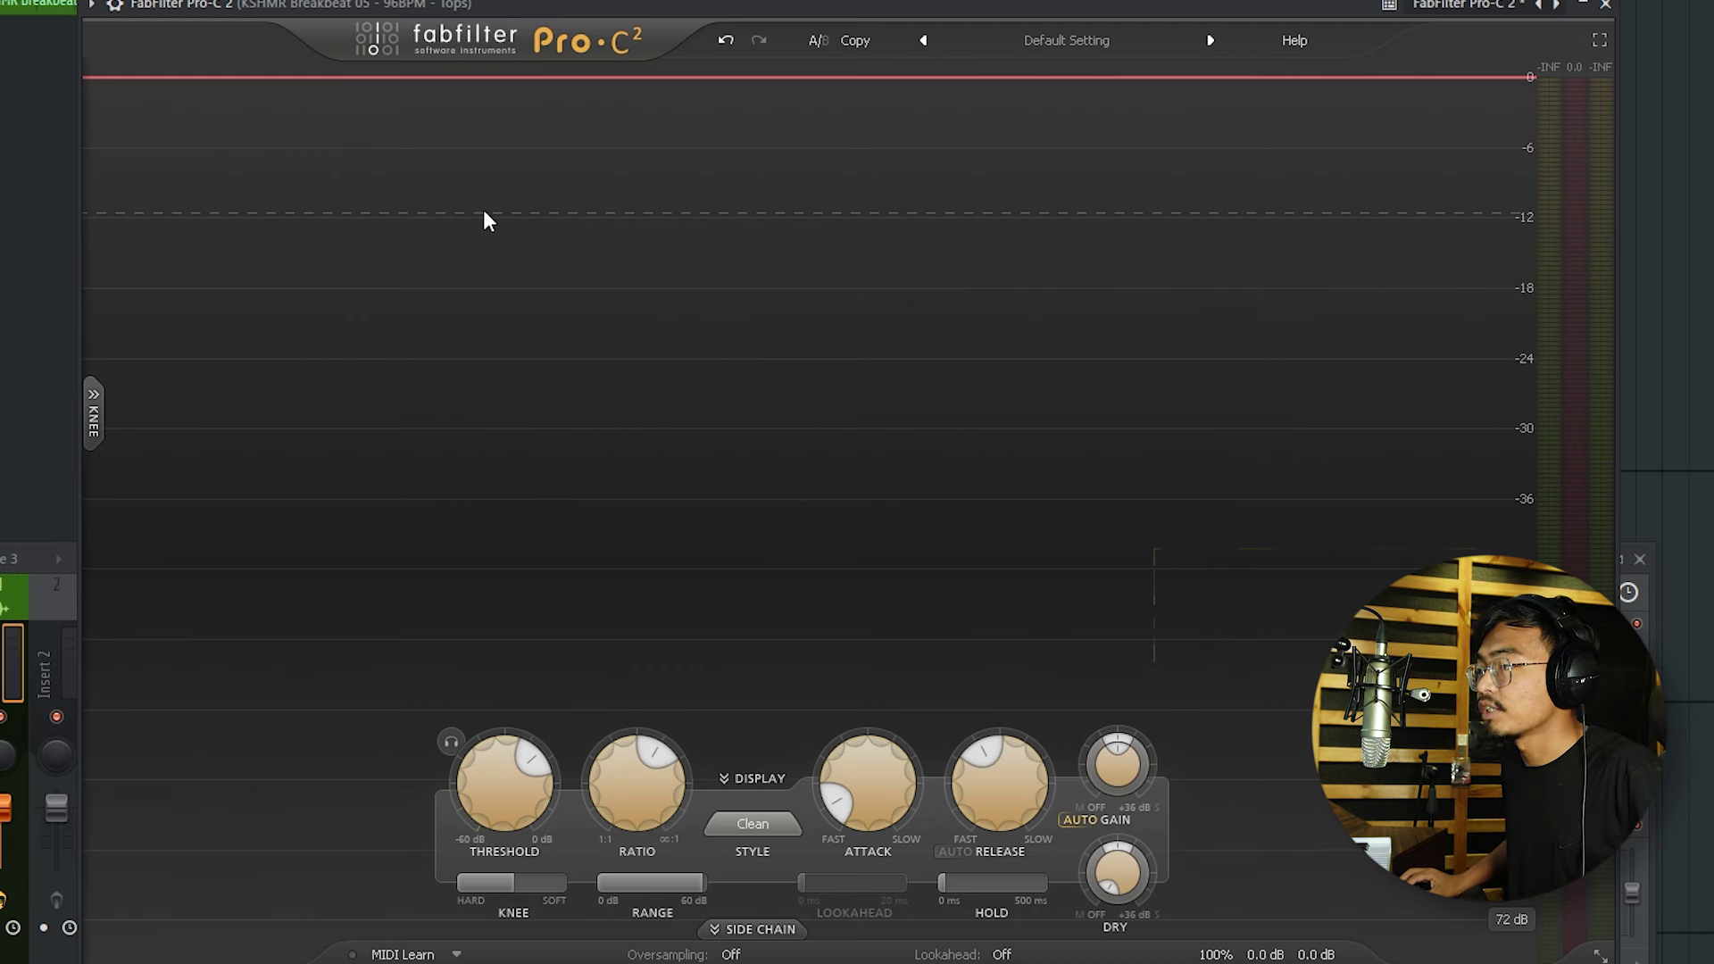
mouse_move(510, 776)
left_click_drag(497, 797, 491, 821)
Drop the ratio to nearly 1:1, attack to the fastest 0.005 ms, and threshold to -16.55 dB.
mouse_move(644, 766)
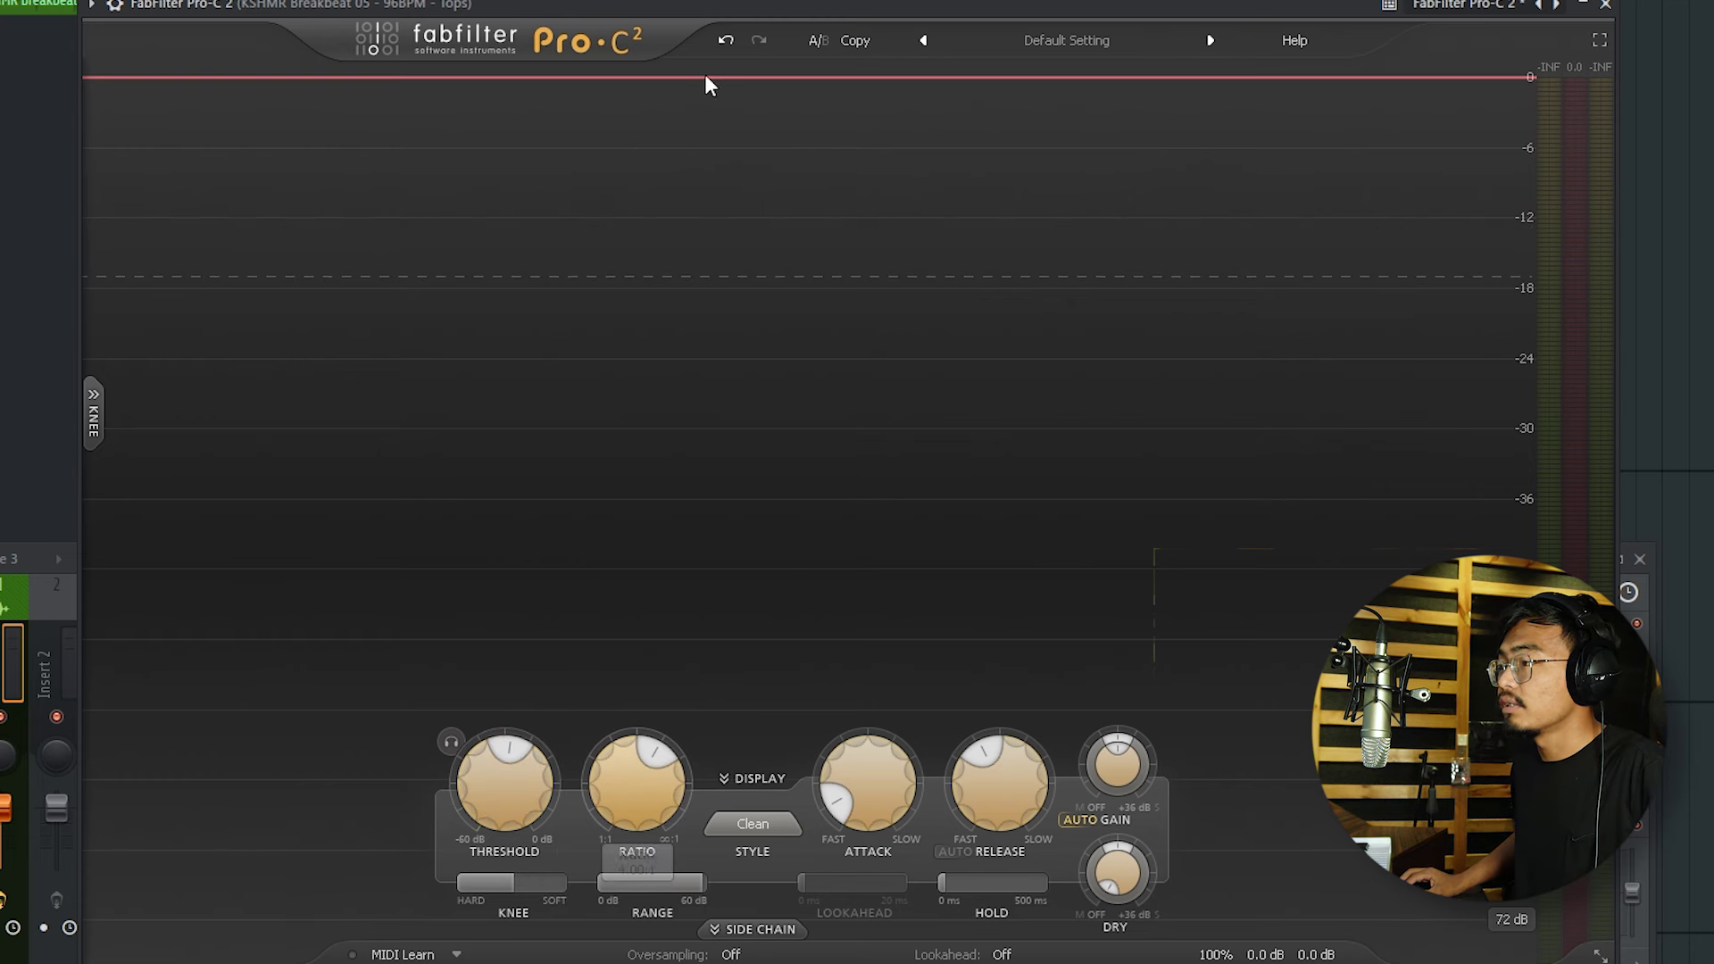
left_click_drag(702, 7, 709, 20)
left_click_drag(645, 784, 645, 836)
left_click_drag(904, 797, 904, 938)
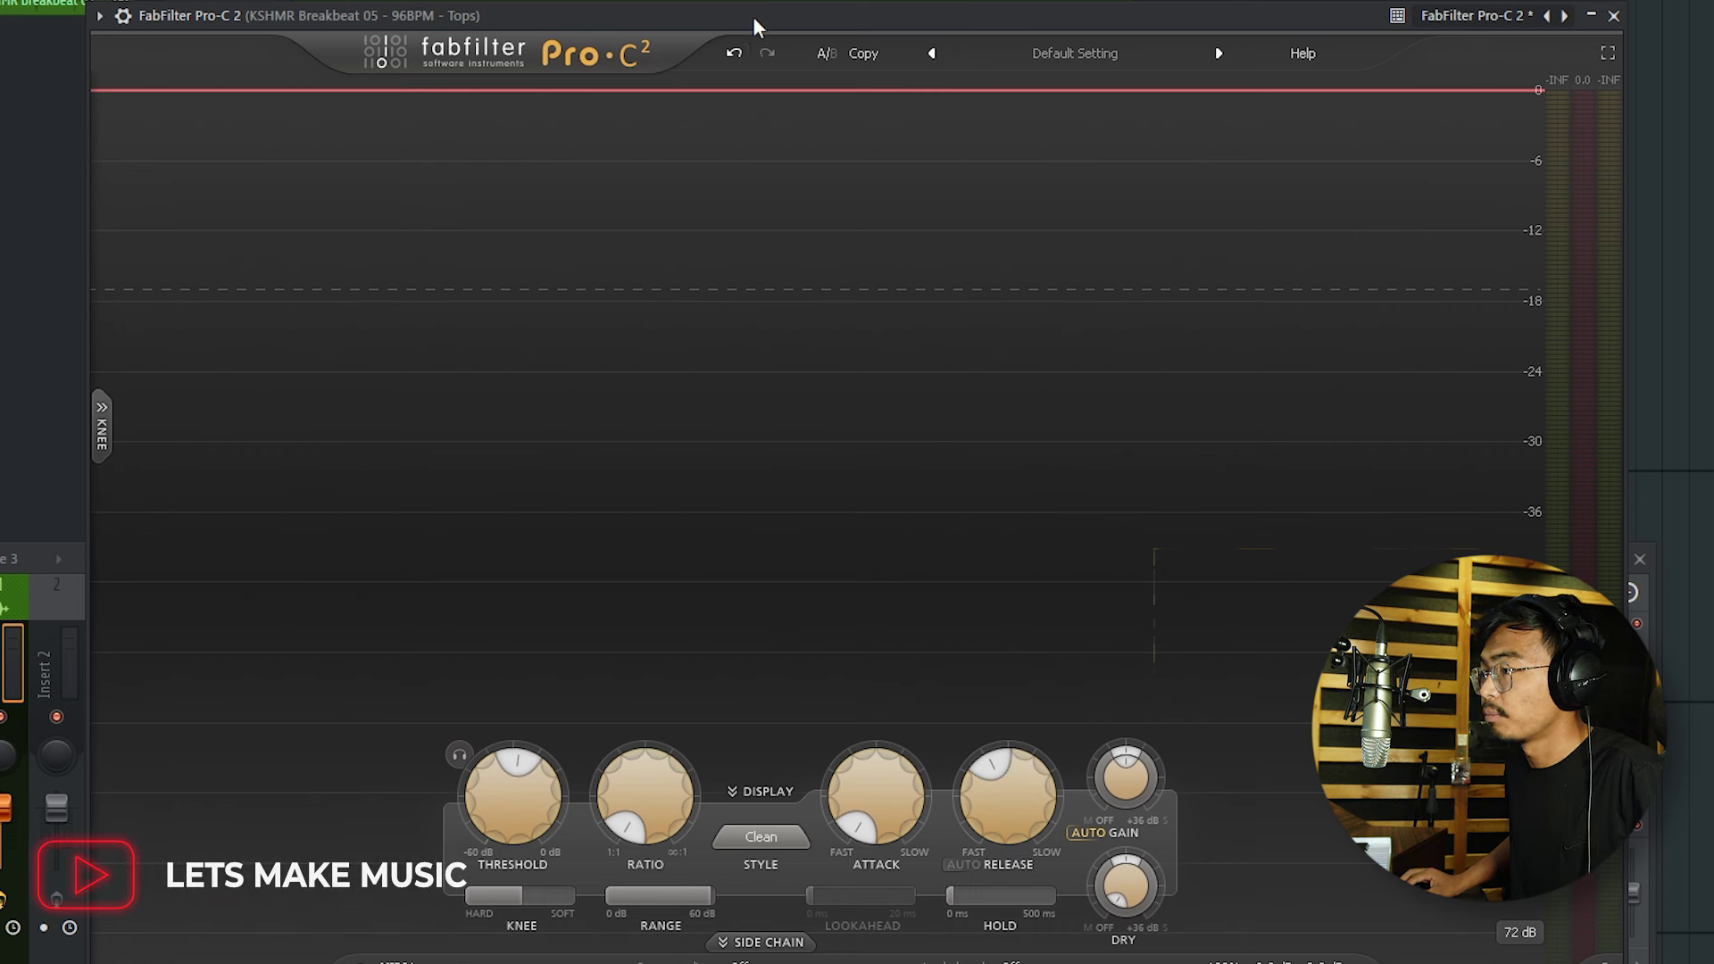
mouse_move(539, 805)
left_mouse_down()
mouse_move(543, 791)
mouse_move(550, 828)
left_mouse_up()
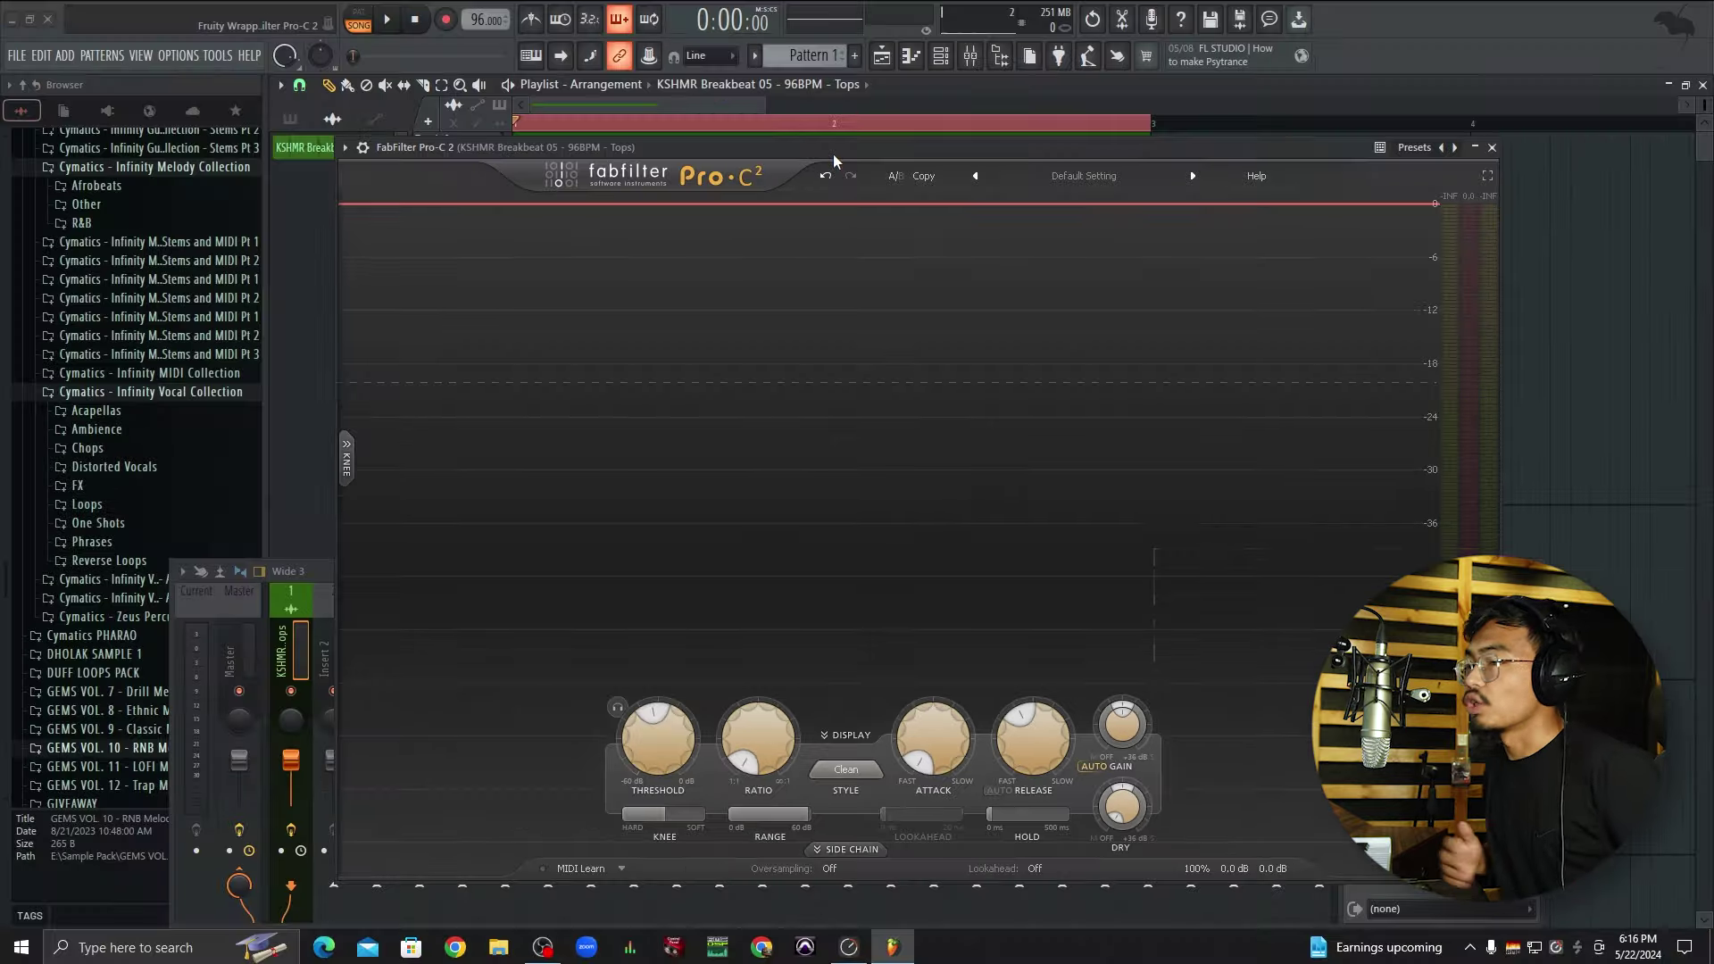
key("space")
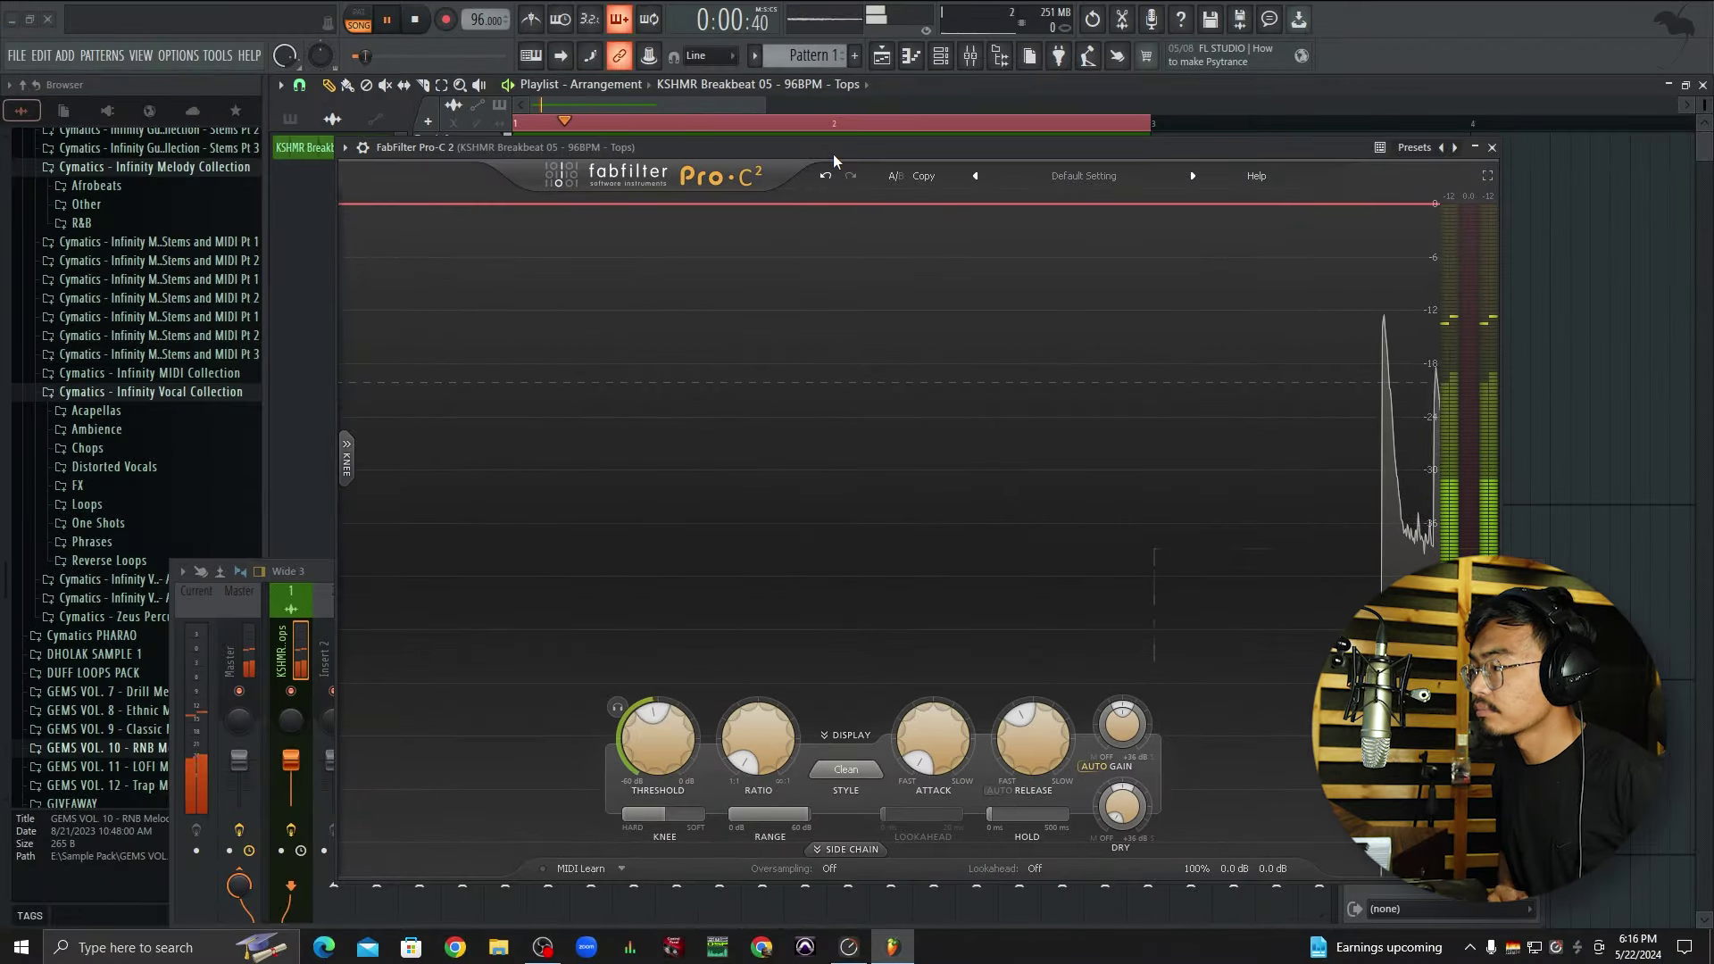
key("space")
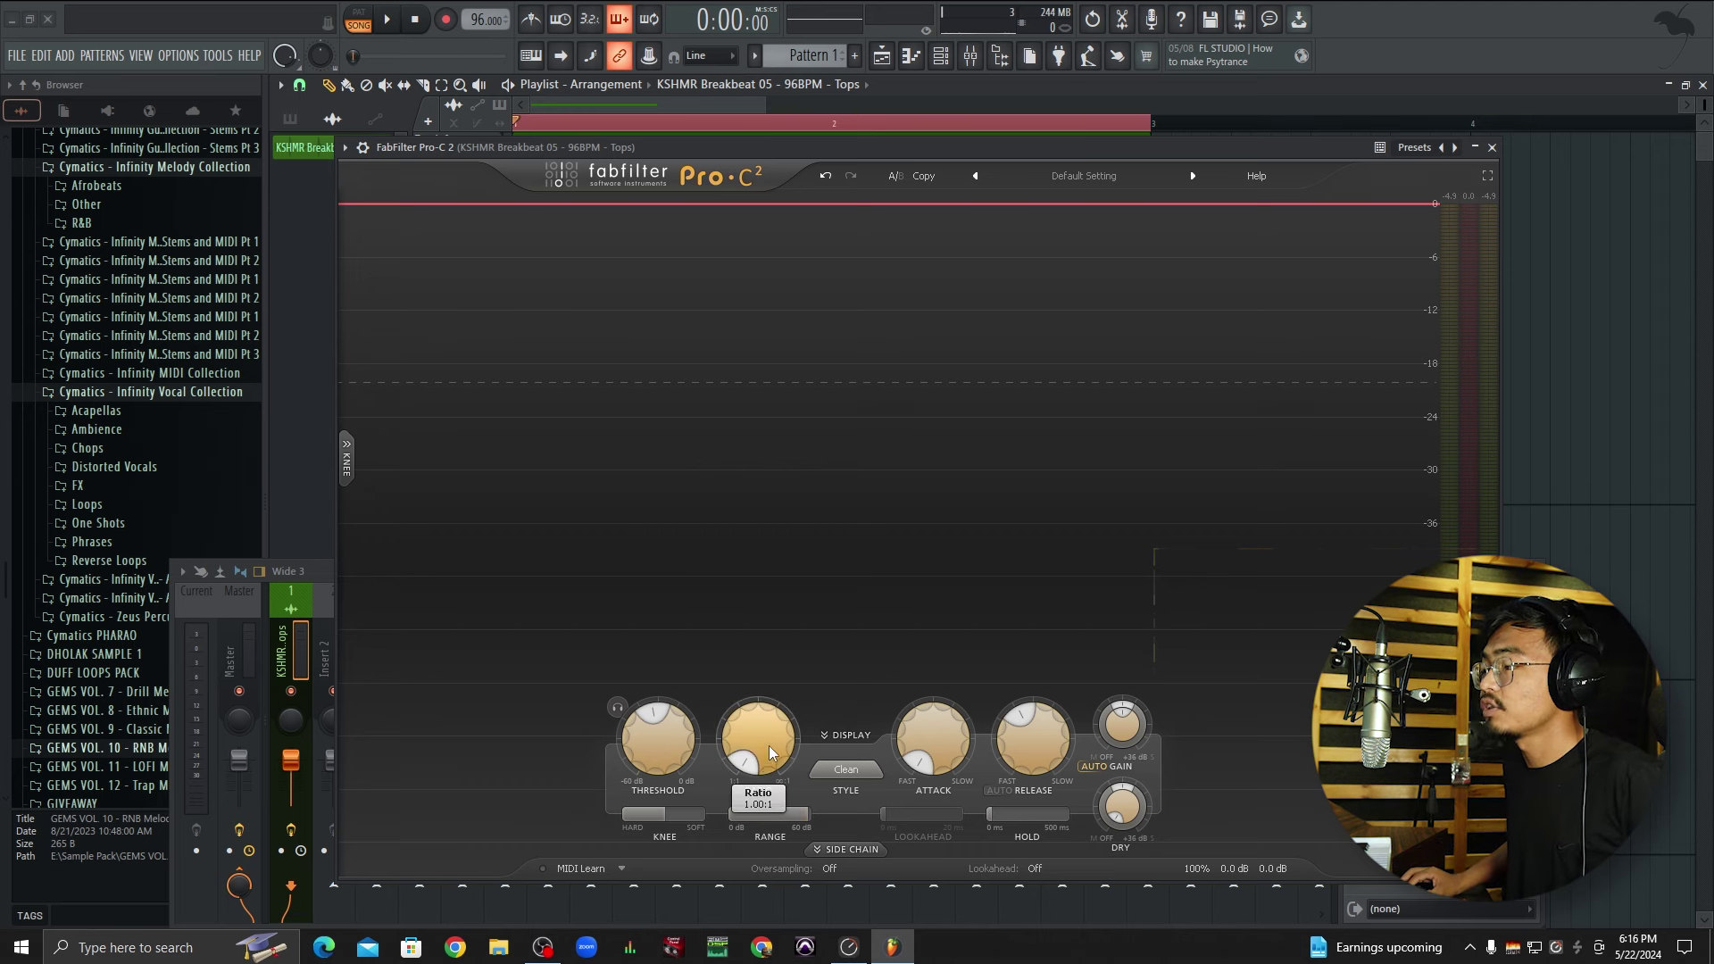
left_click_drag(769, 748, 771, 783)
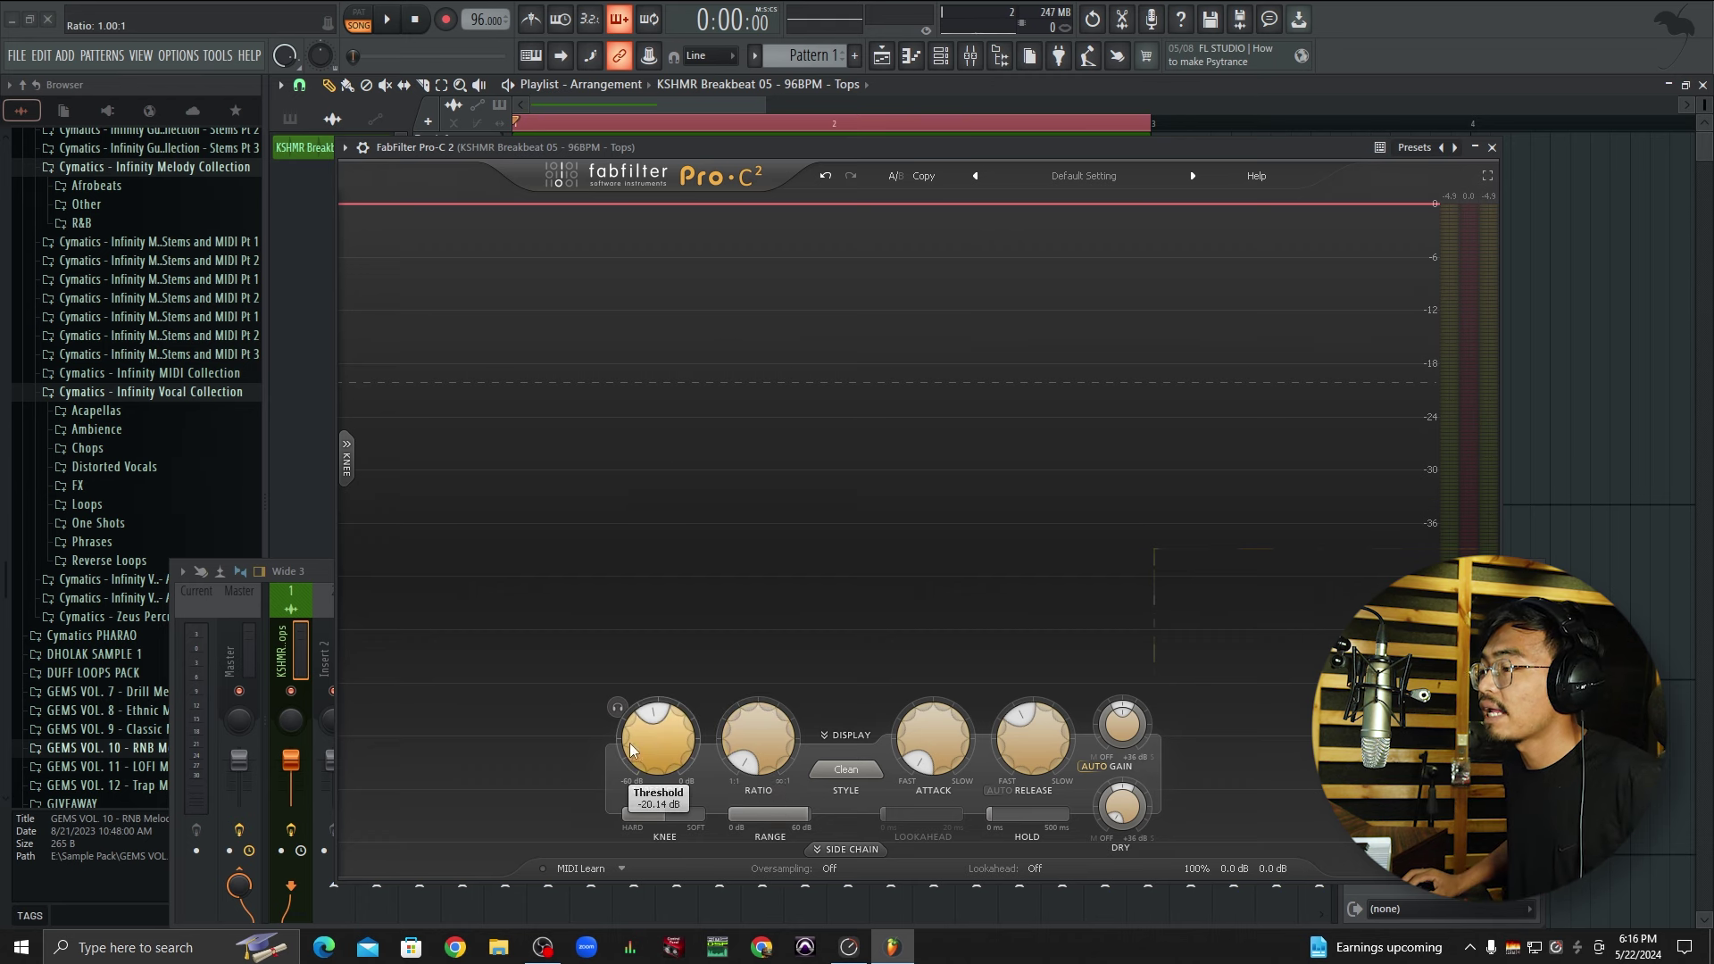
Lower the threshold to -20.52 dB and type 2.1 as the ratio, giving 2.01:1.
left_click_drag(637, 735, 639, 738)
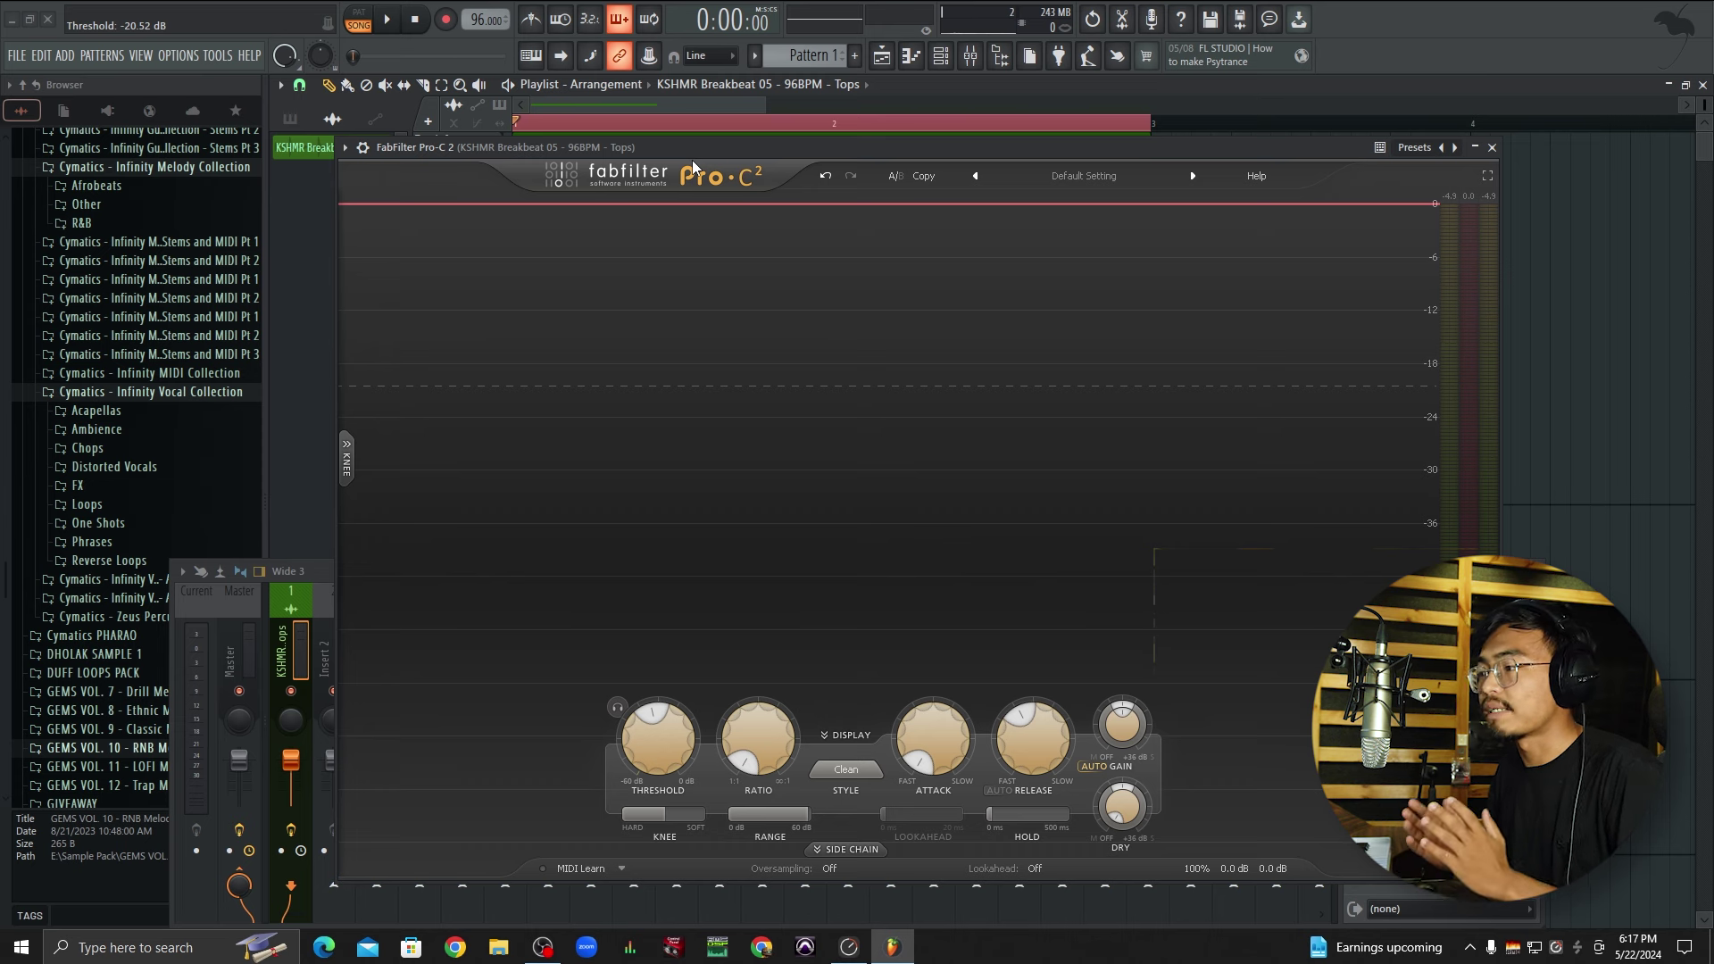
left_click_drag(766, 755, 766, 746)
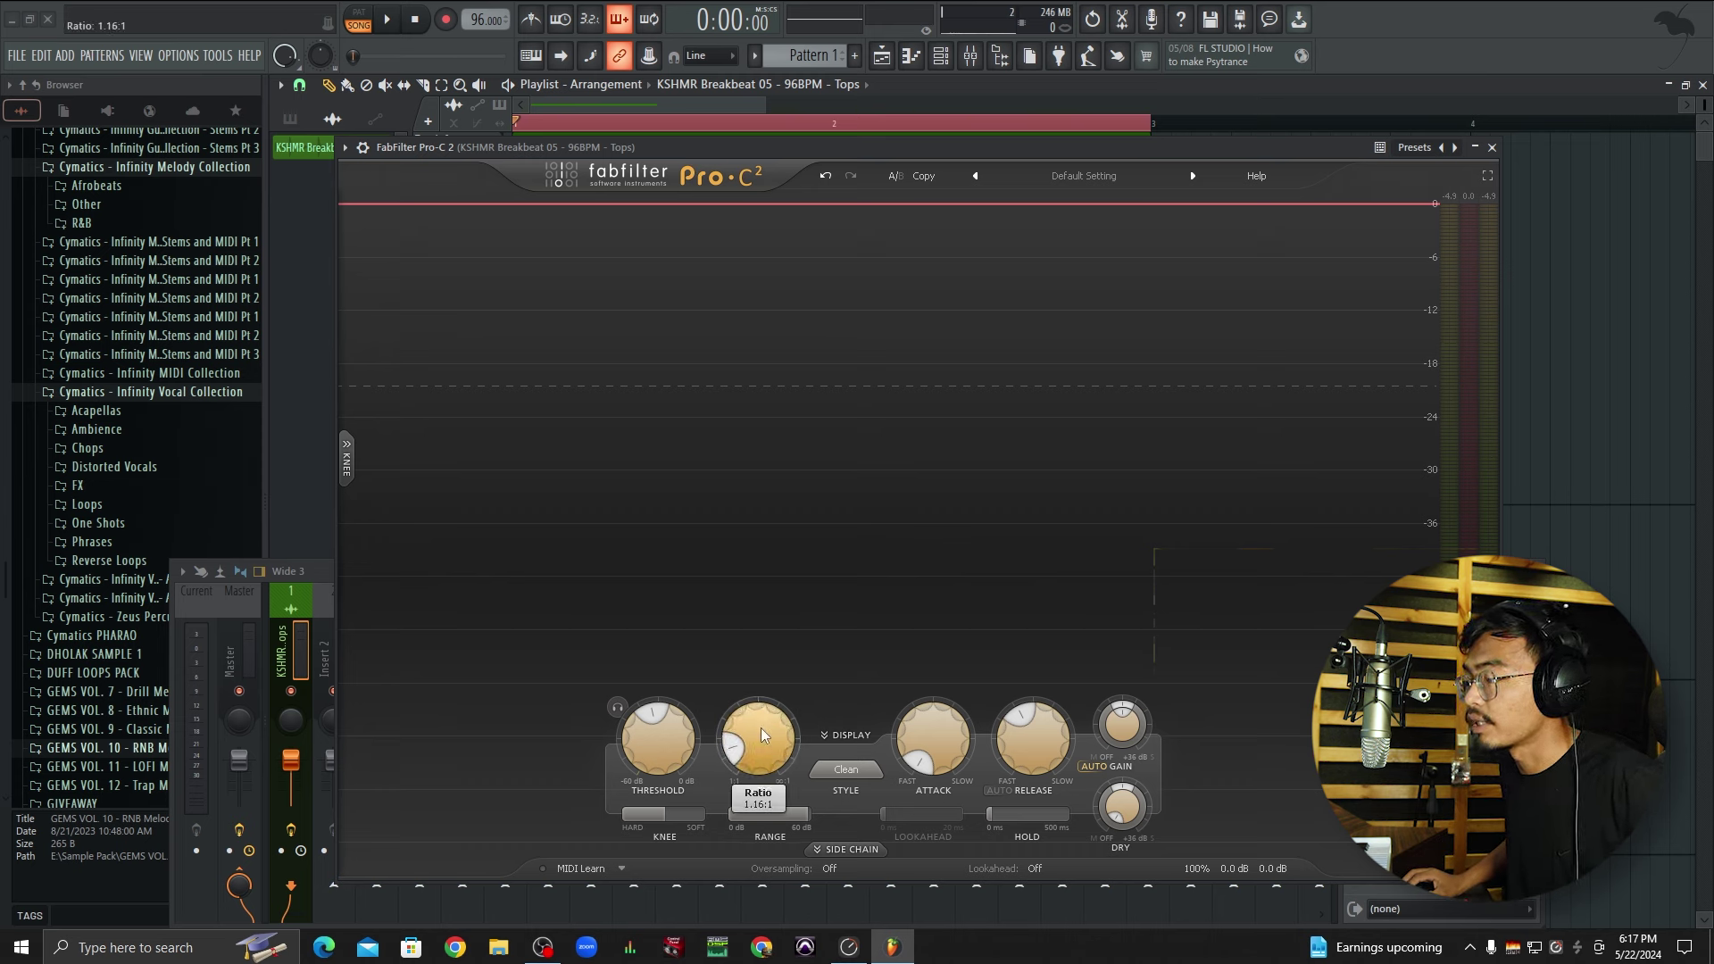
double_click(760, 726)
type("2.1")
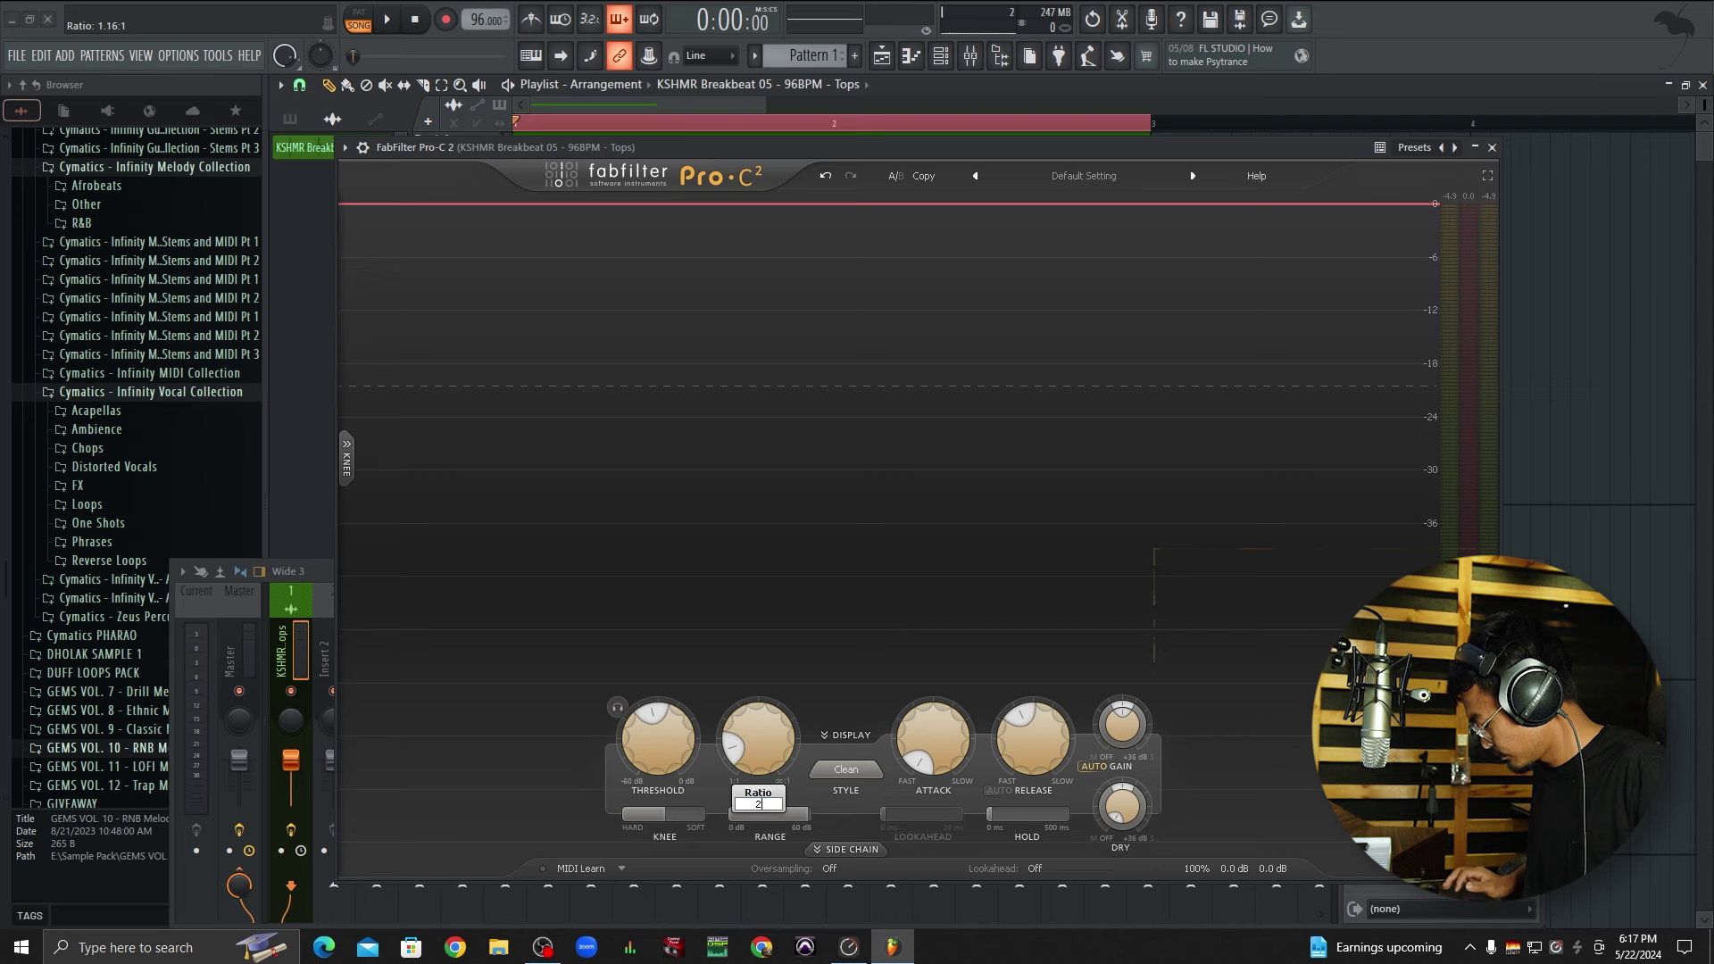
key("Return")
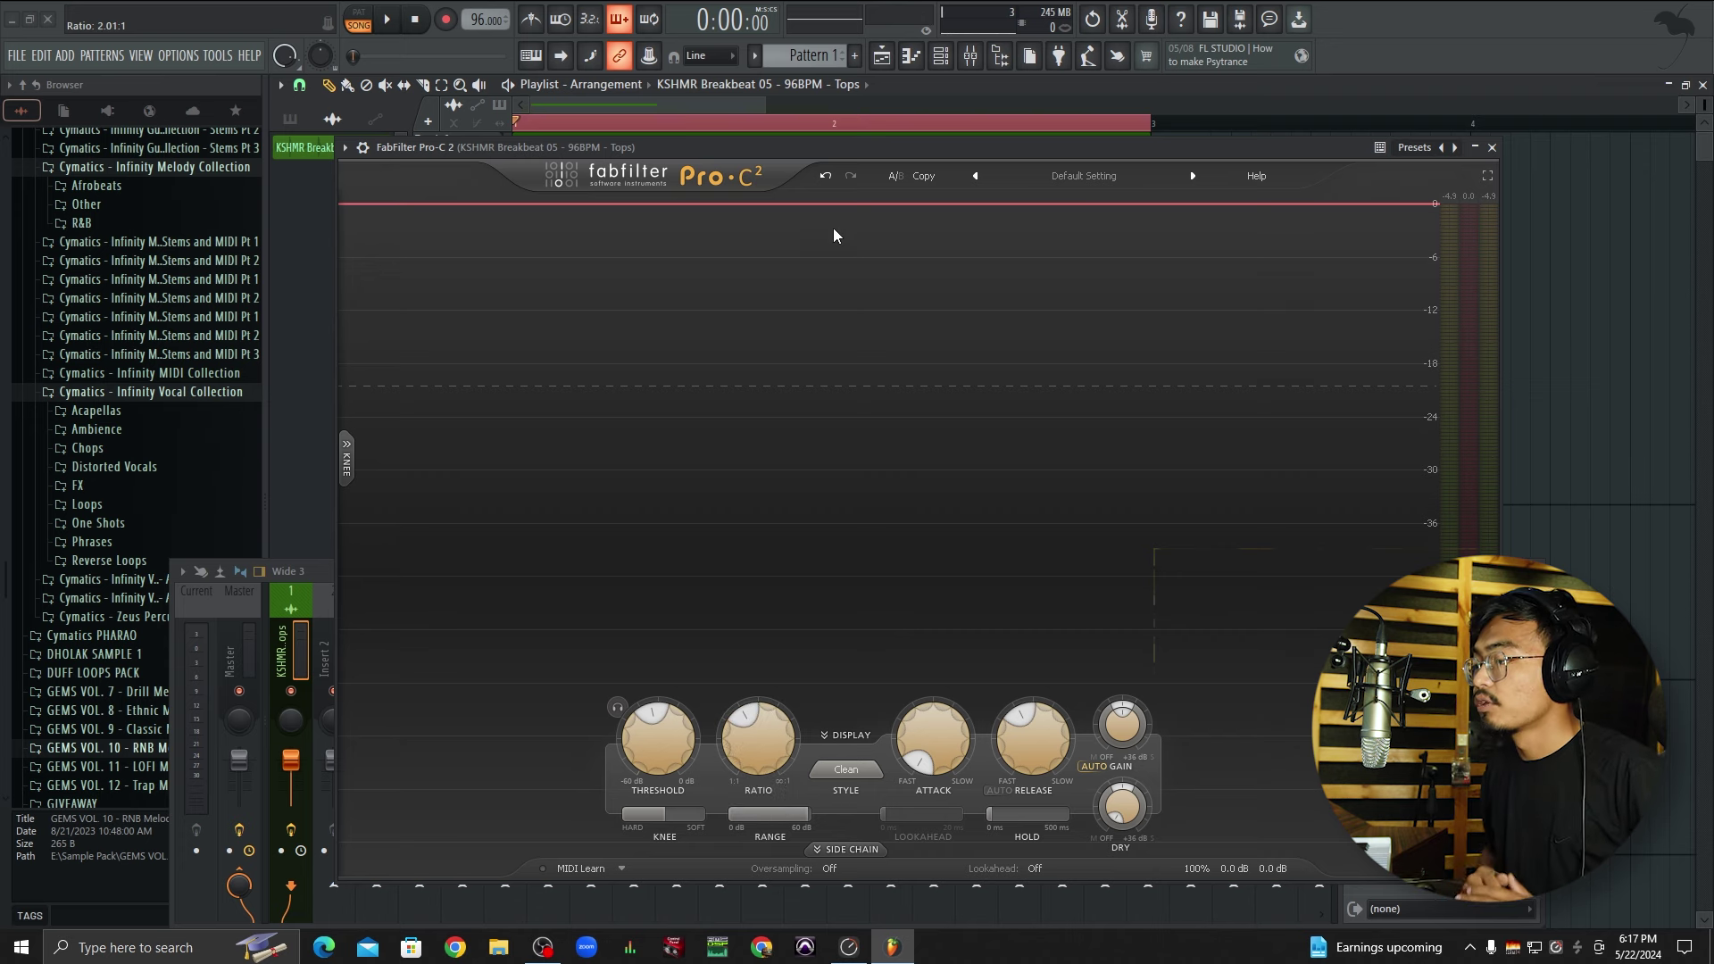
Scroll the threshold down to about -21.13 dB, then play and stop the breakbeat.
mouse_move(765, 730)
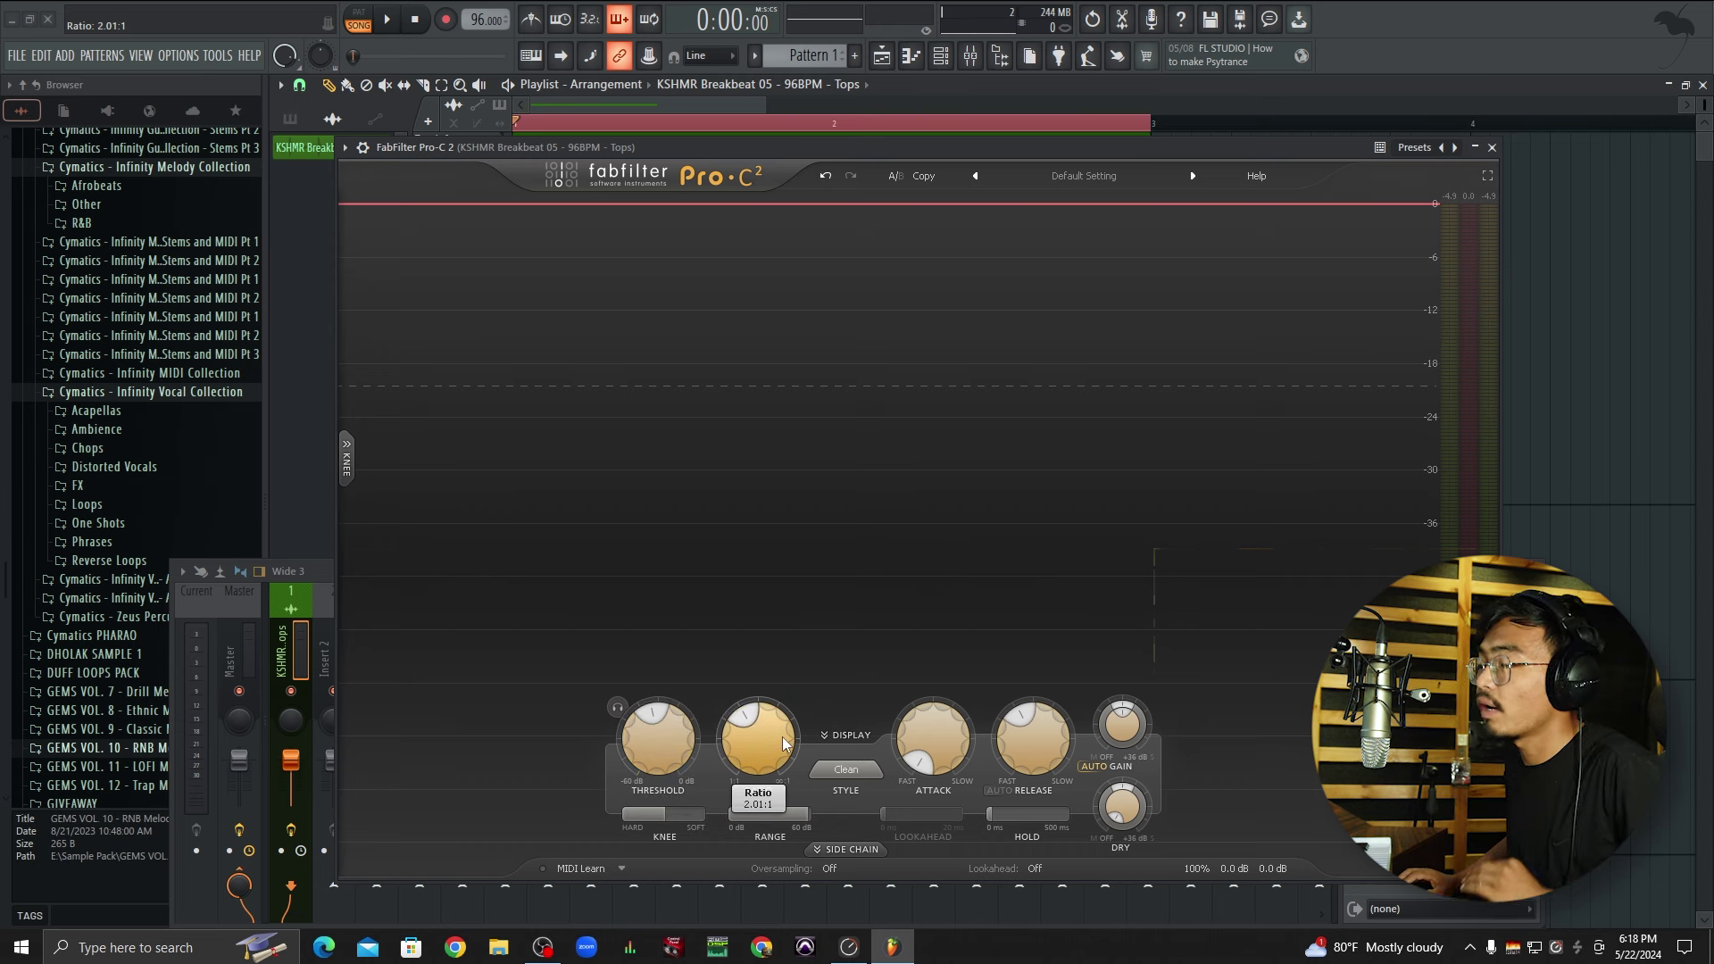
scroll(660, 725, "down", 1)
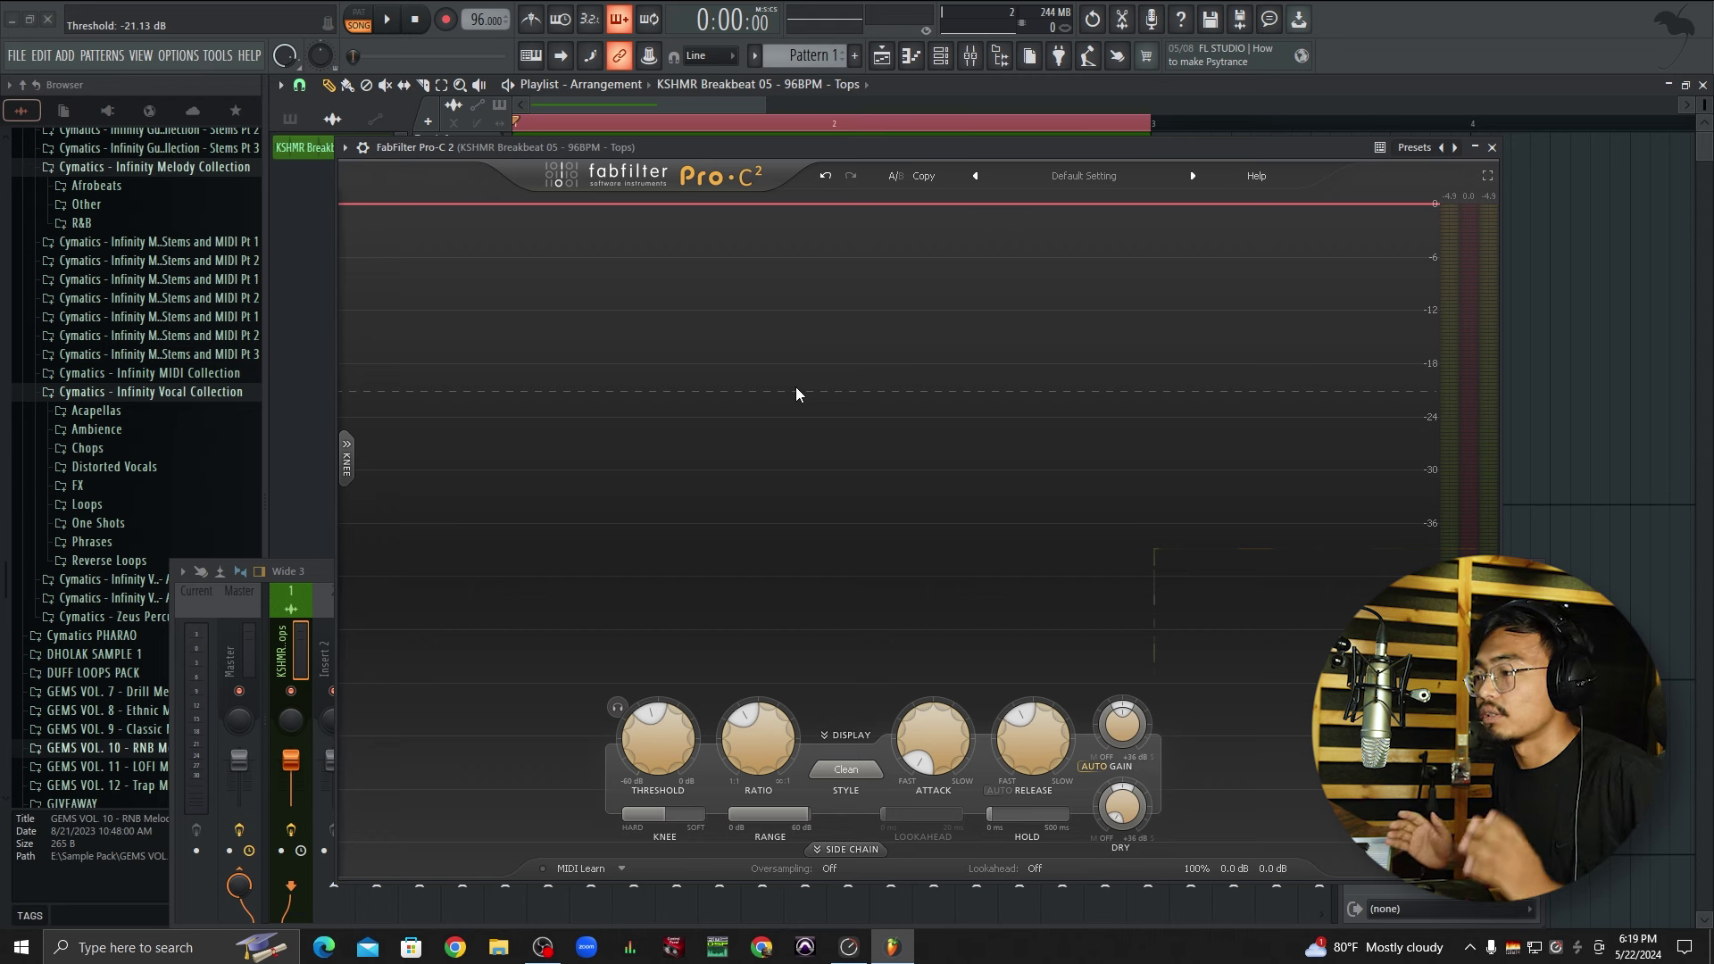
left_click(758, 722)
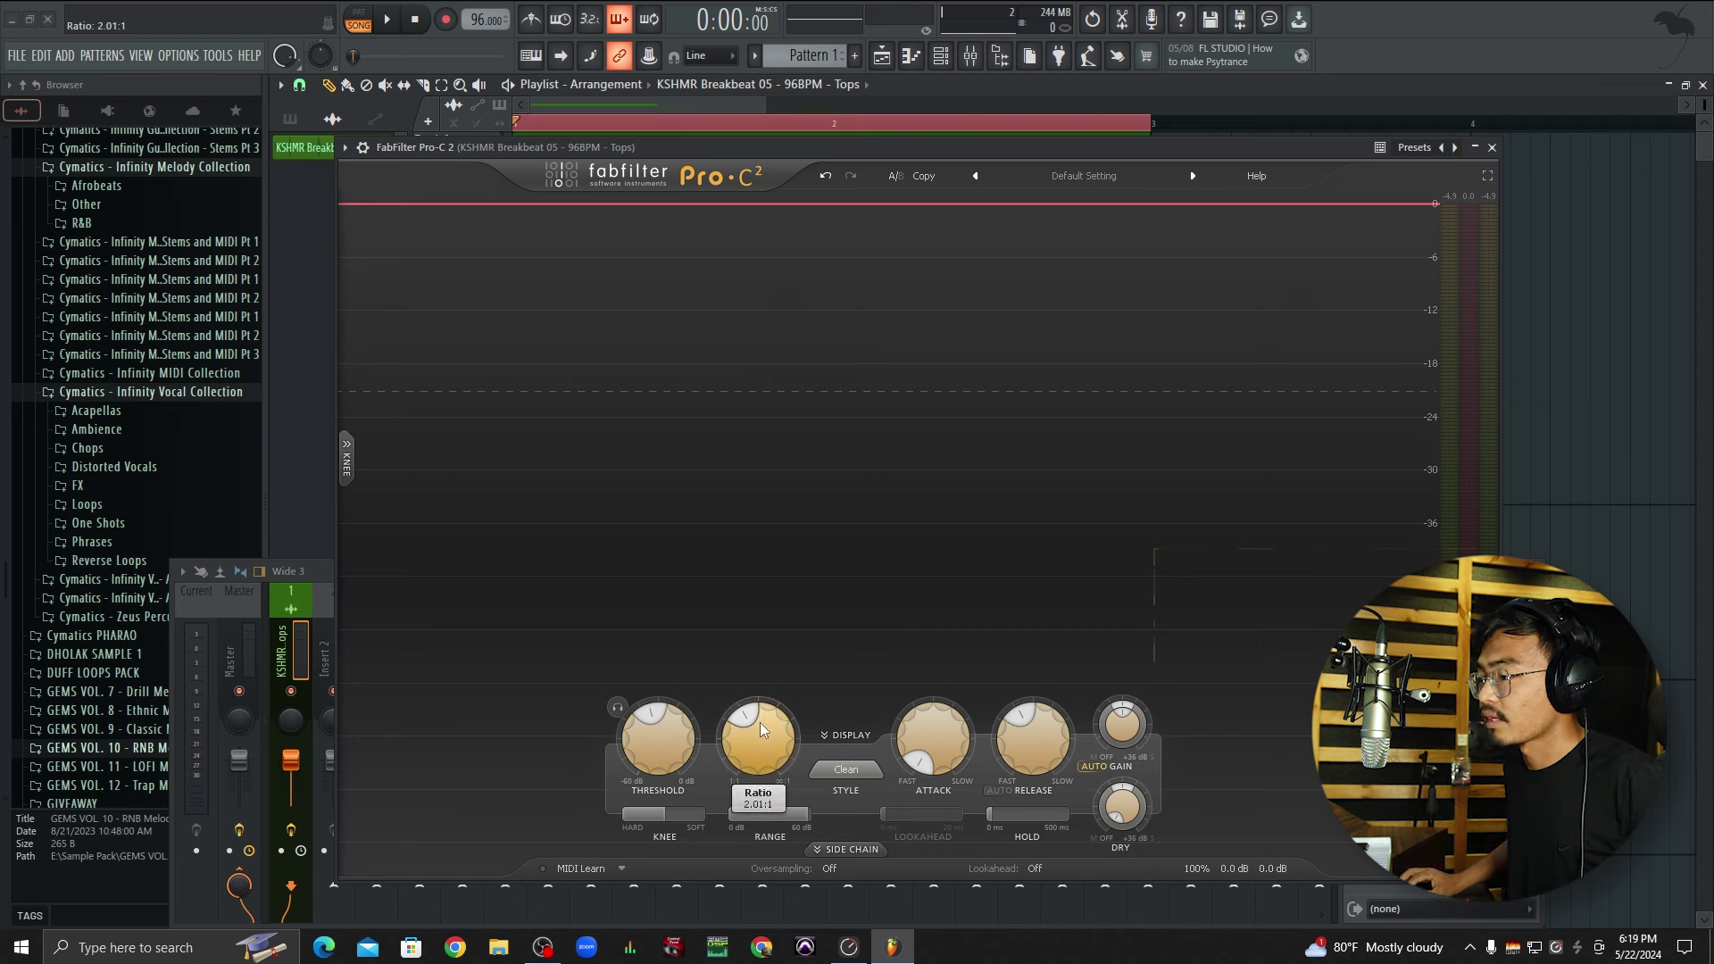
mouse_move(757, 726)
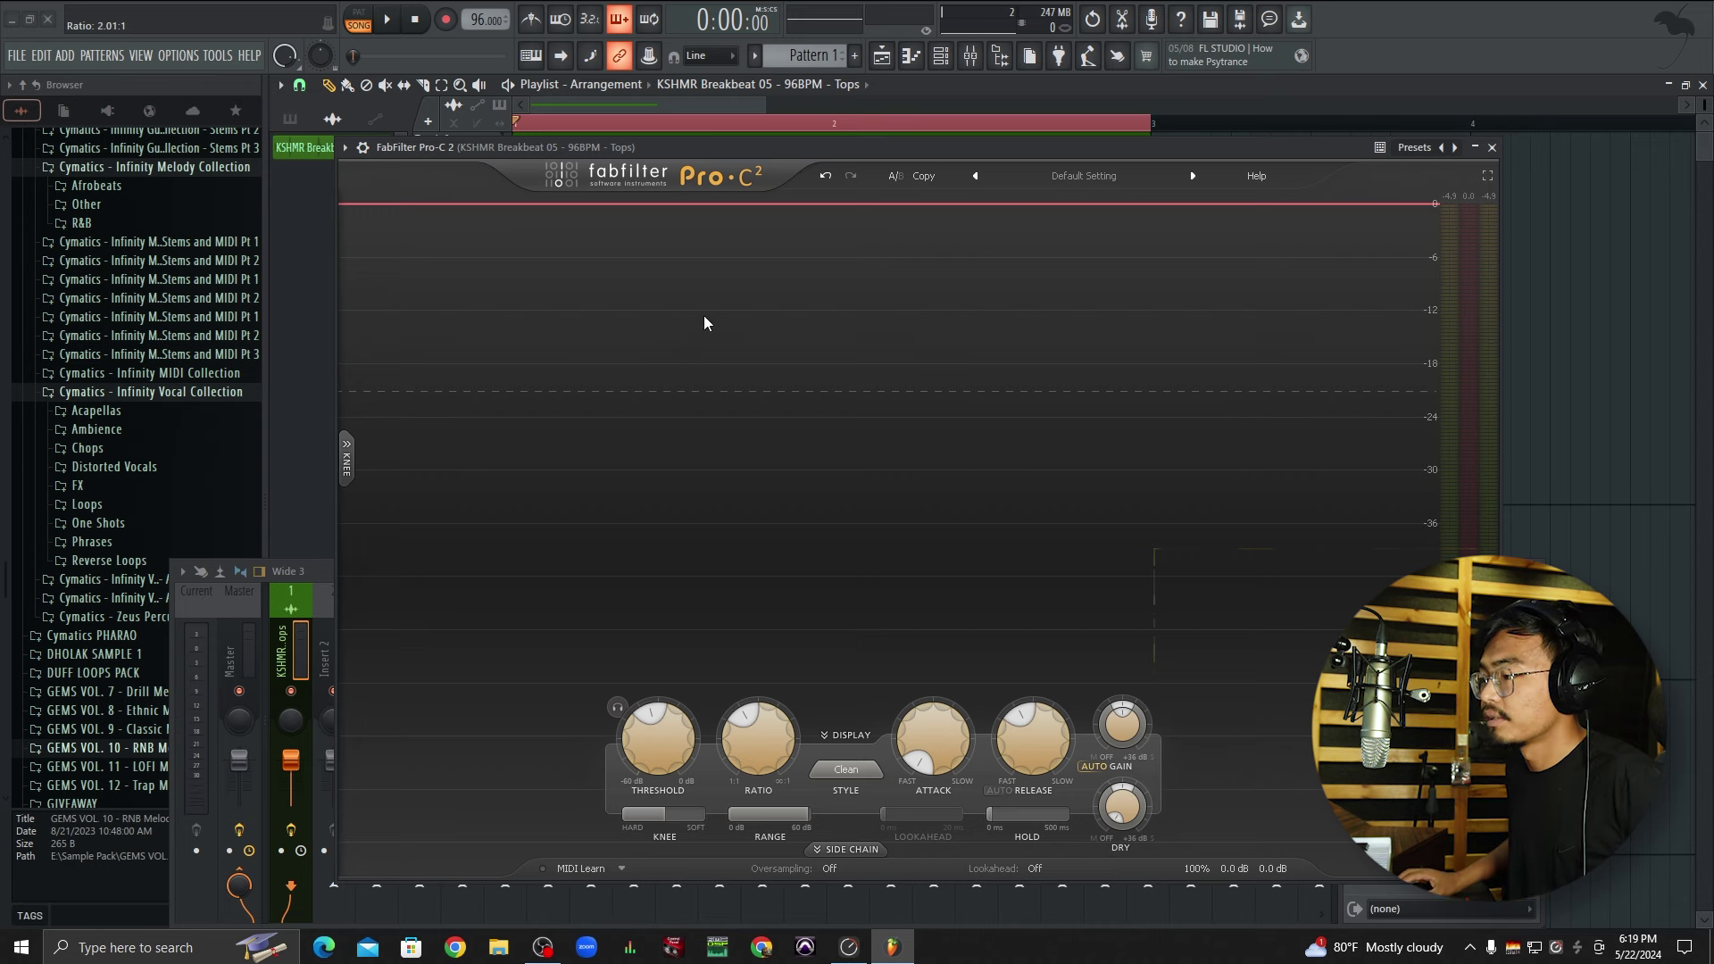
key("space")
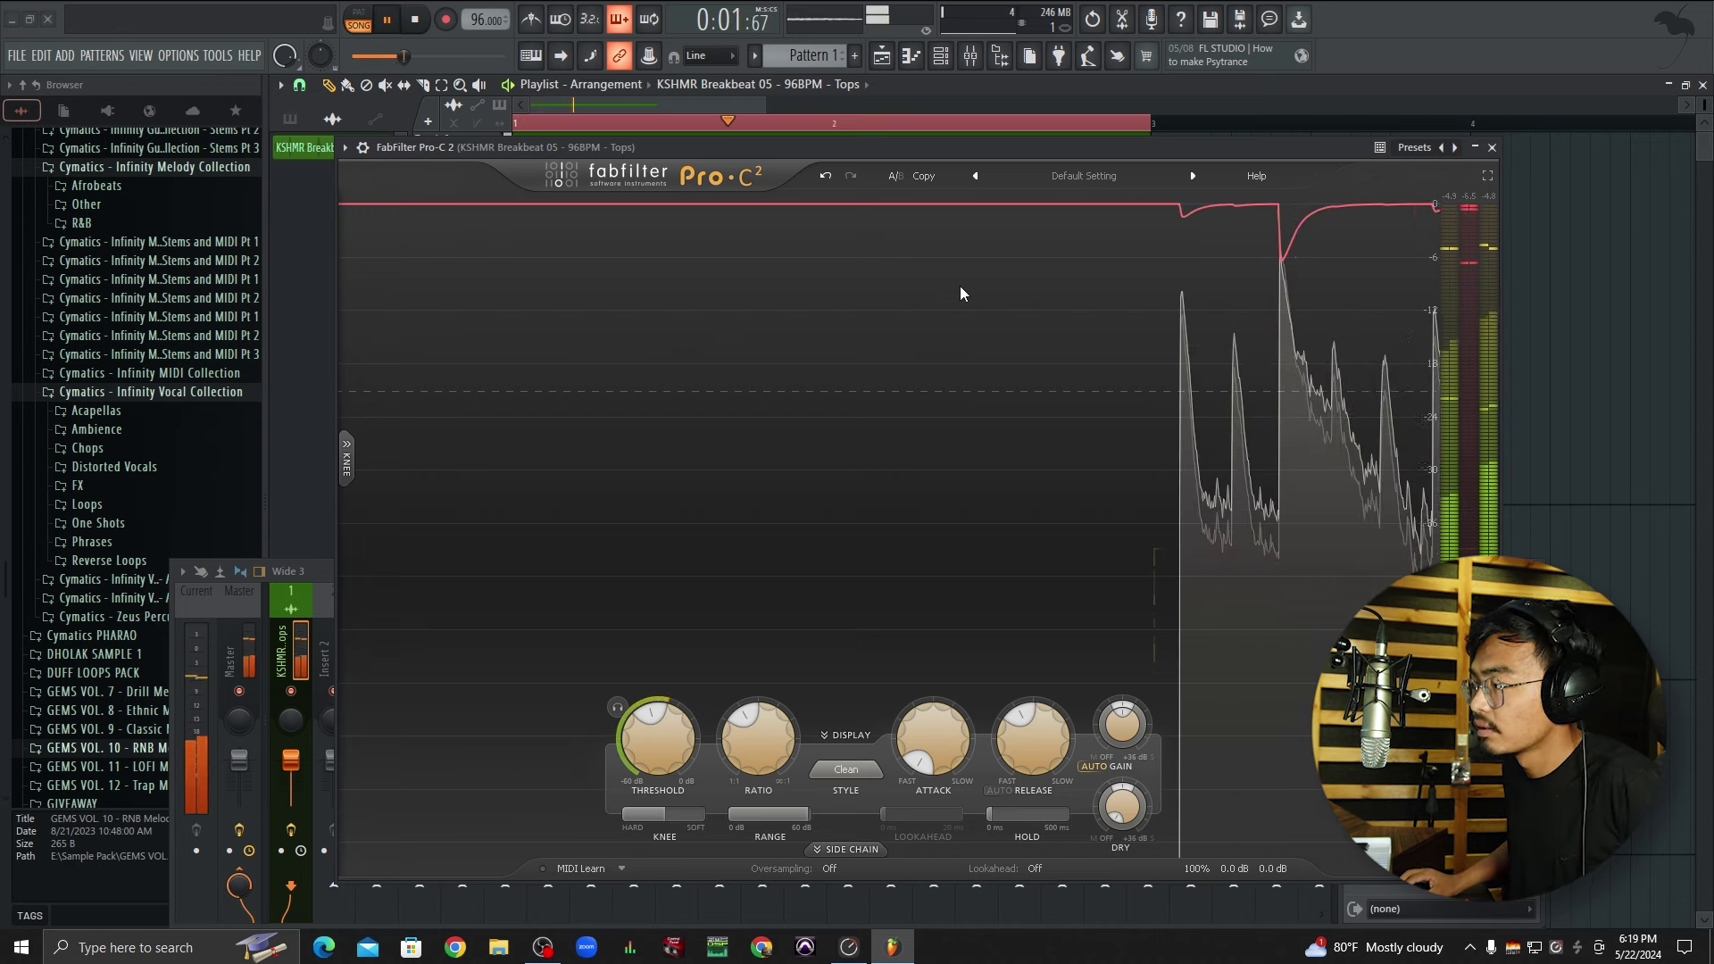
key("space")
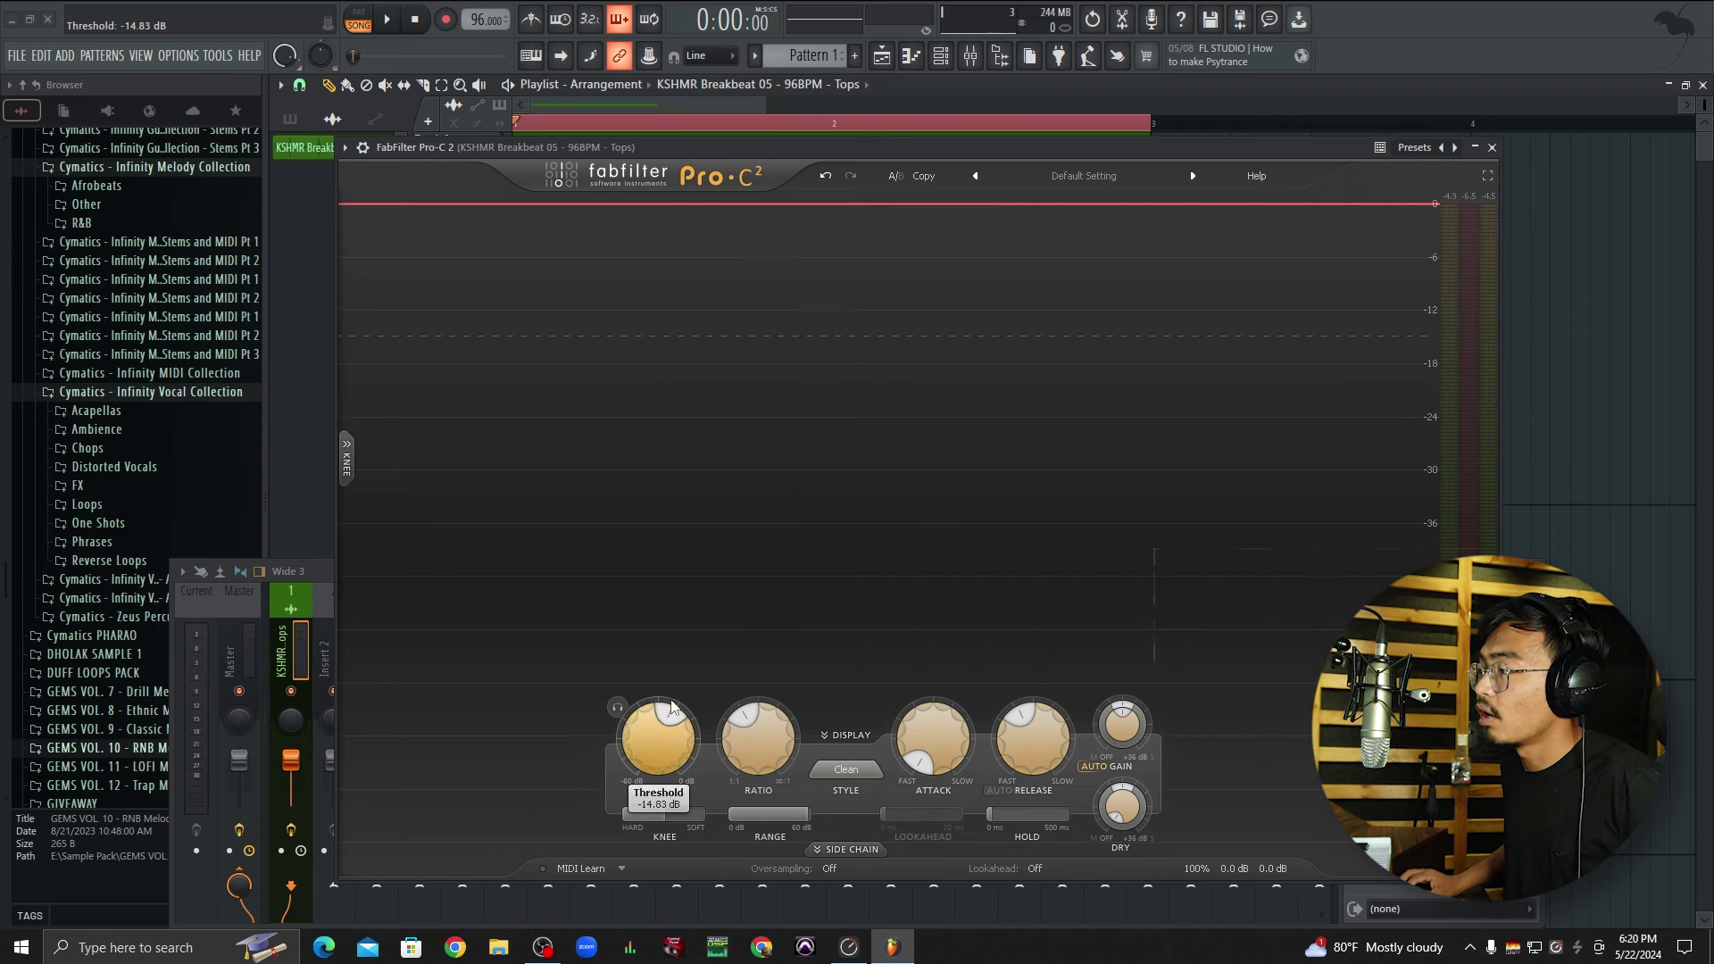
While playing, sweep the threshold from -6.5 to -15.6 dB, ratio to 2.03:1, threshold to -5 dB.
left_click_drag(676, 712, 693, 648)
key("space")
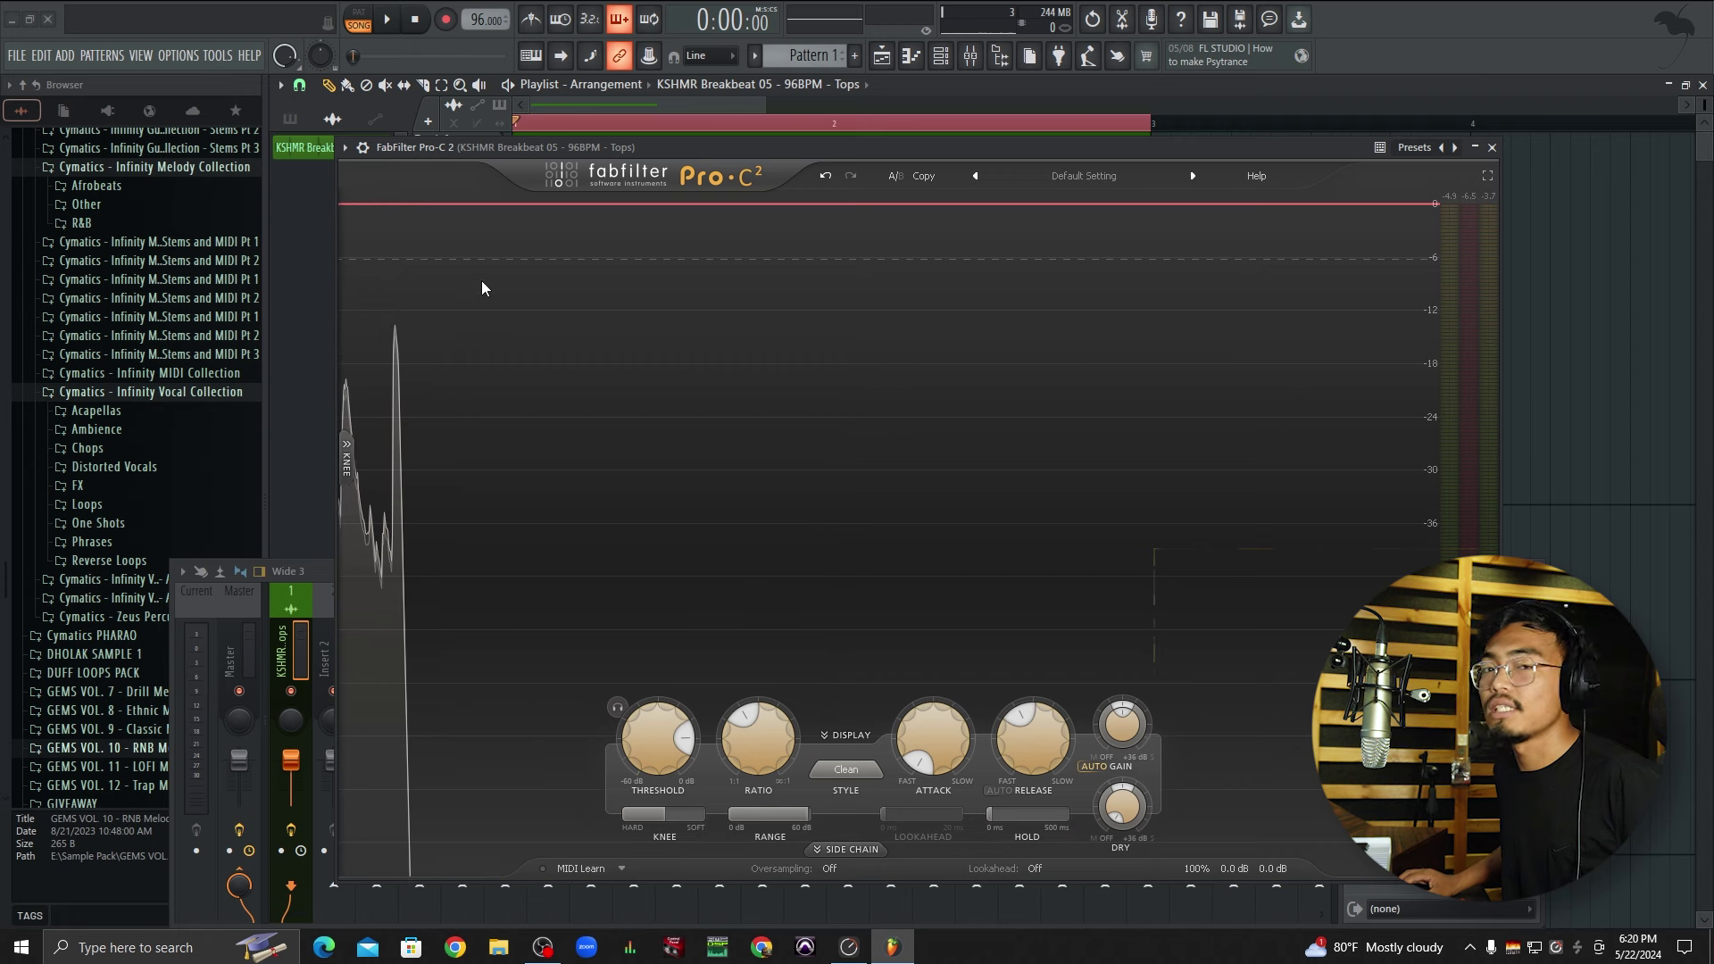
mouse_move(683, 740)
left_click_drag(685, 742, 654, 811)
mouse_move(764, 726)
left_click_drag(764, 727, 821, 618)
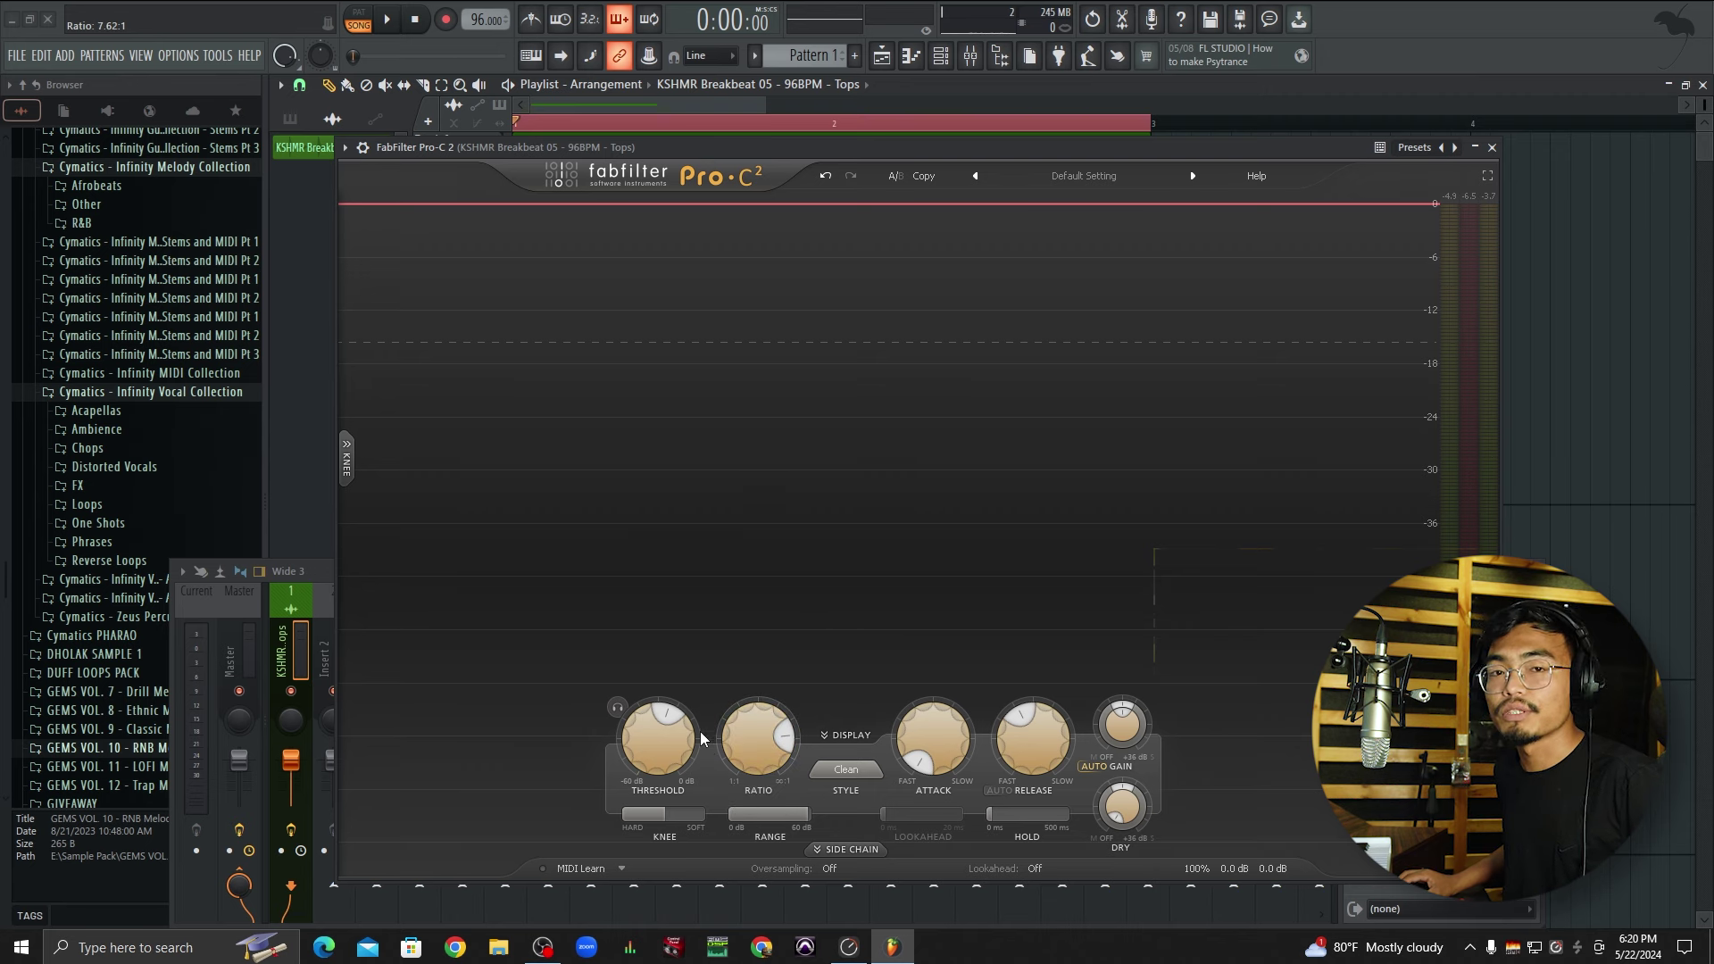
left_click_drag(664, 764, 655, 687)
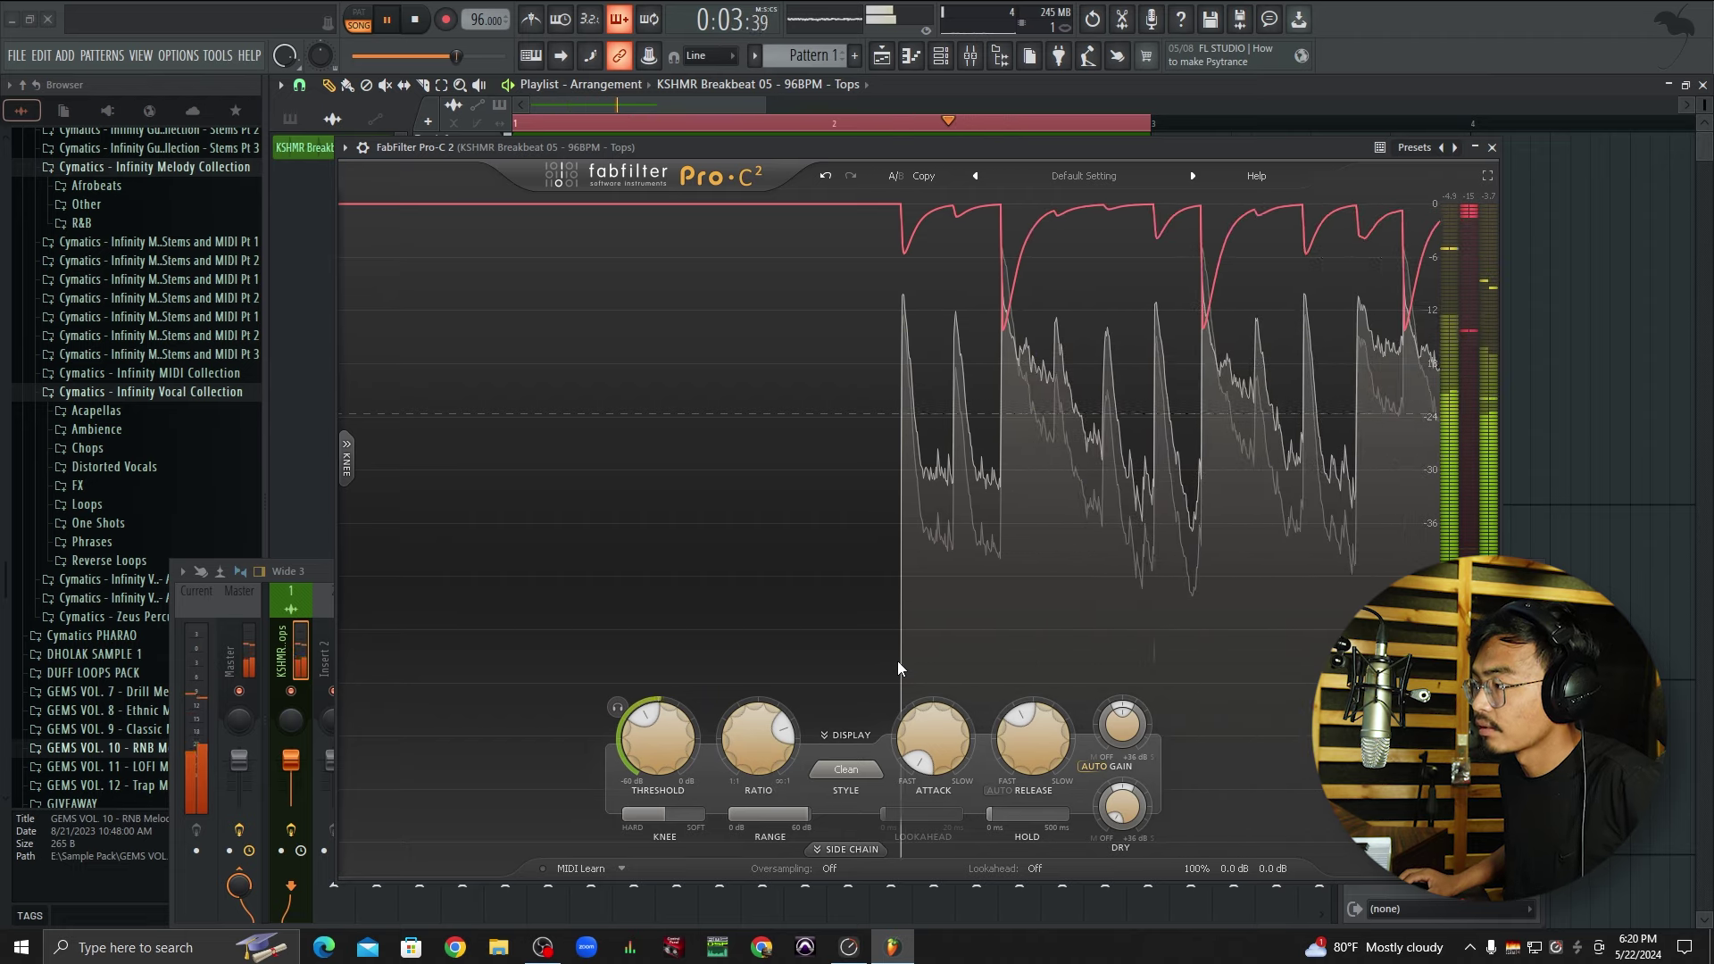
key("space")
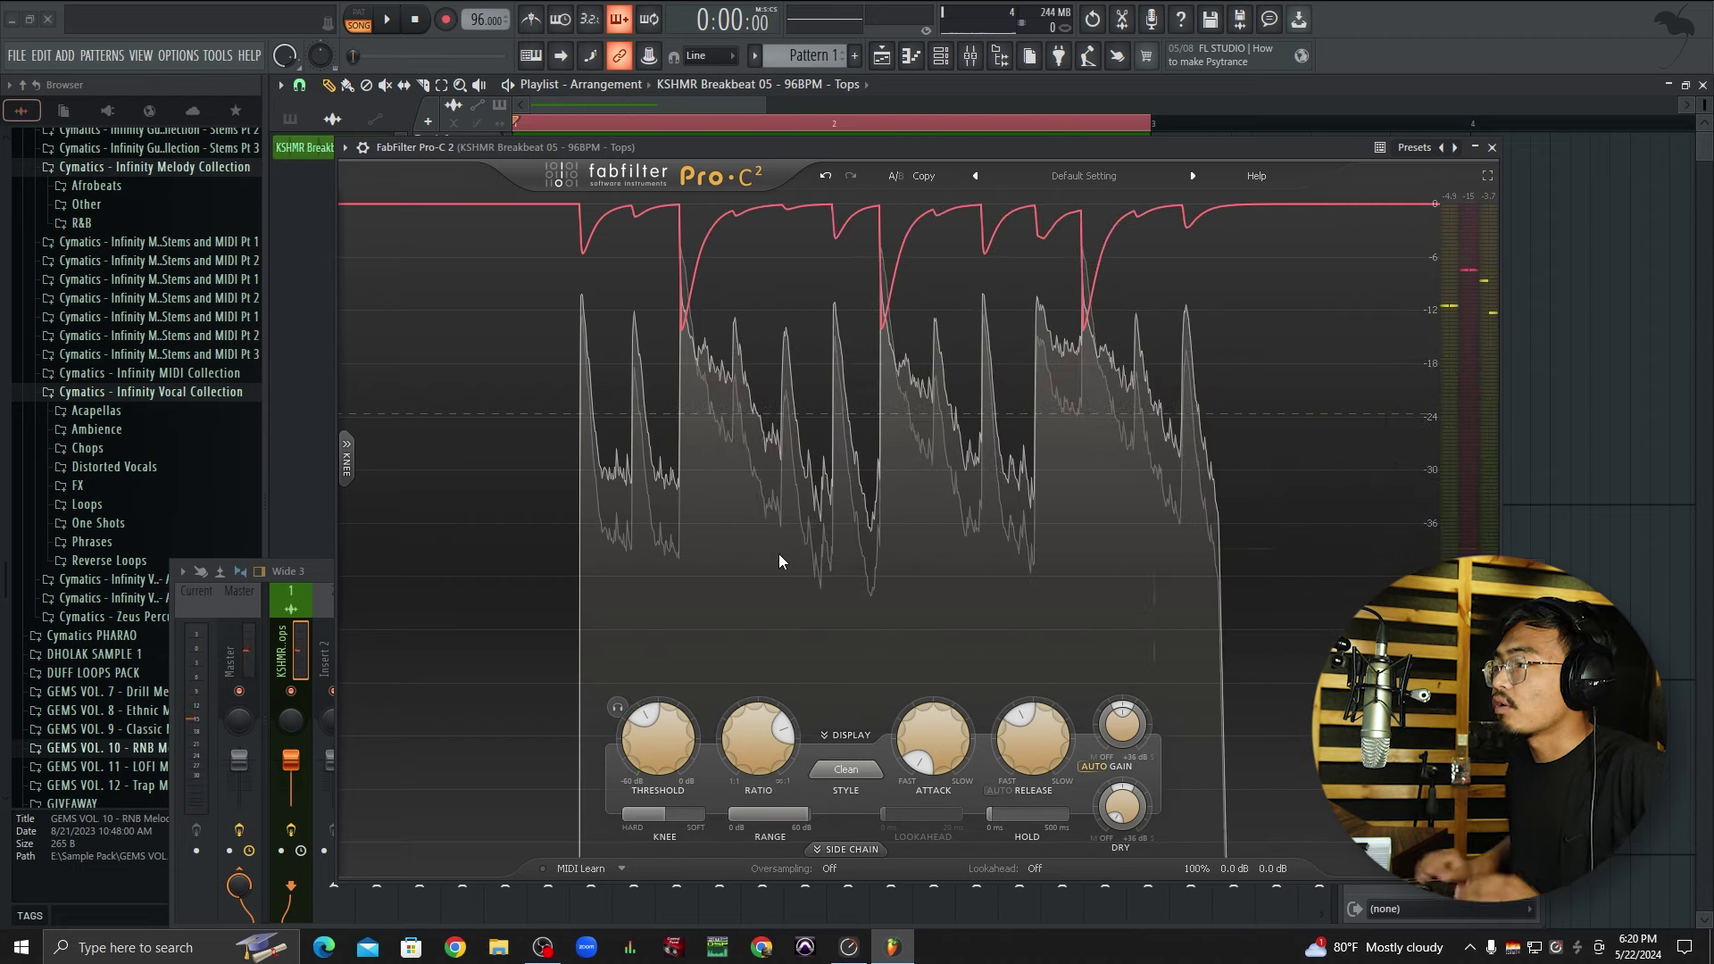
left_click(363, 149)
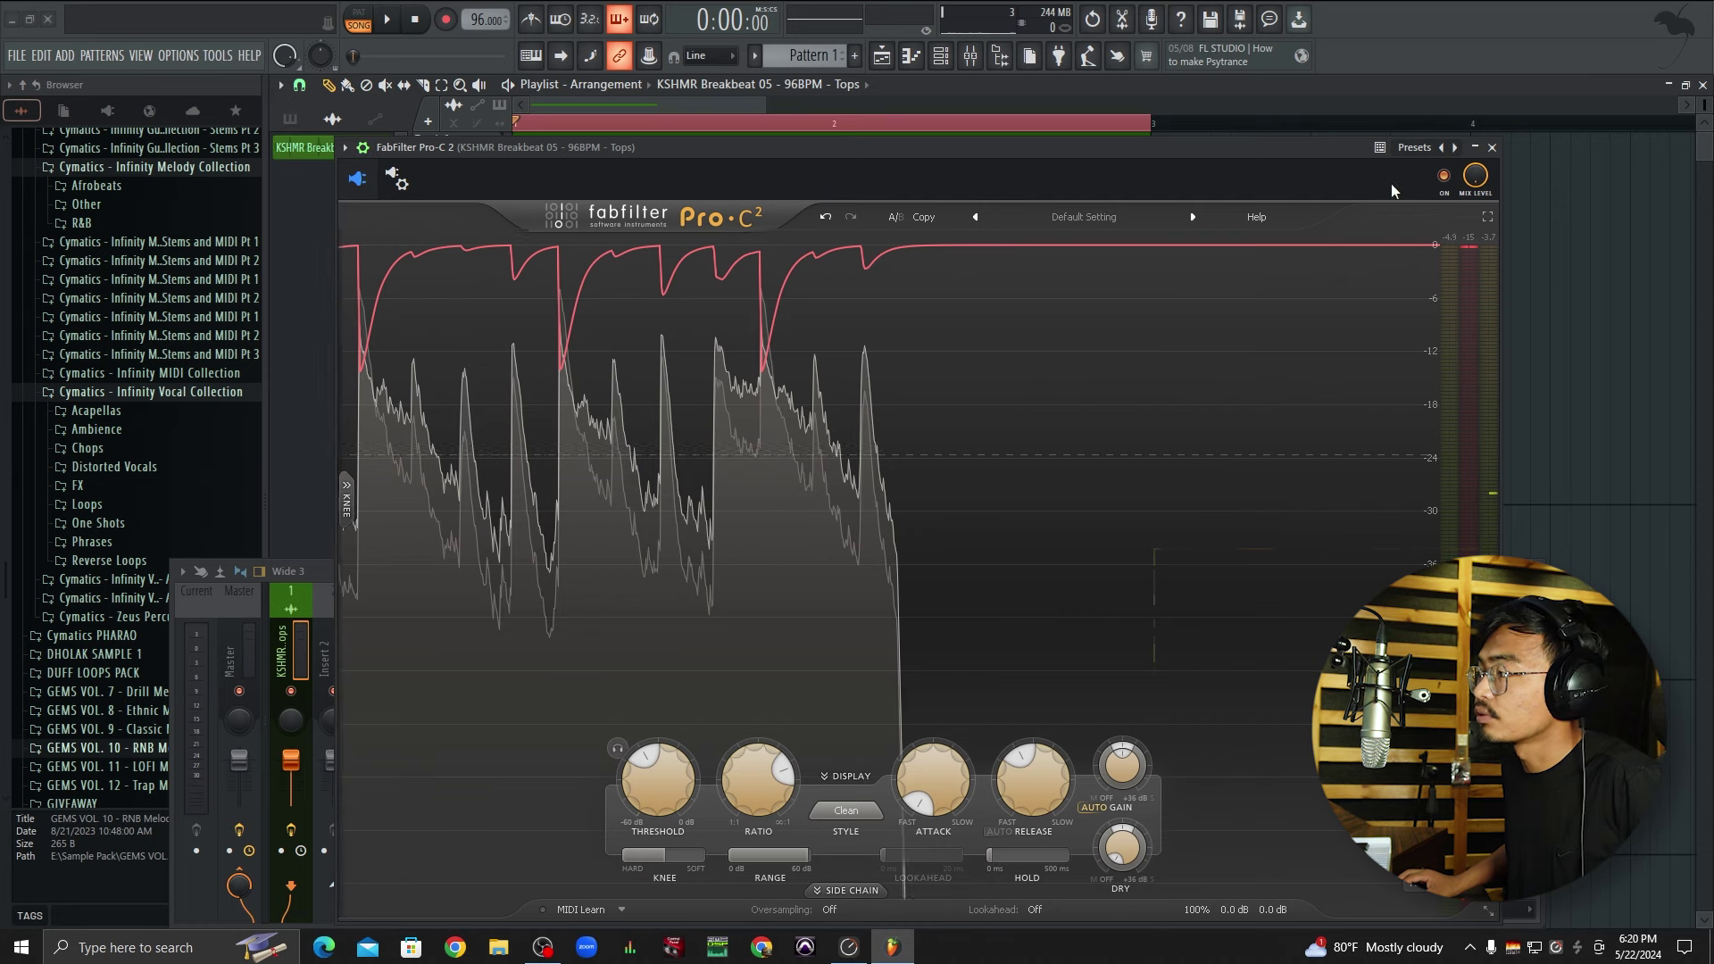
key("space")
left_click_drag(1304, 152, 1321, 127)
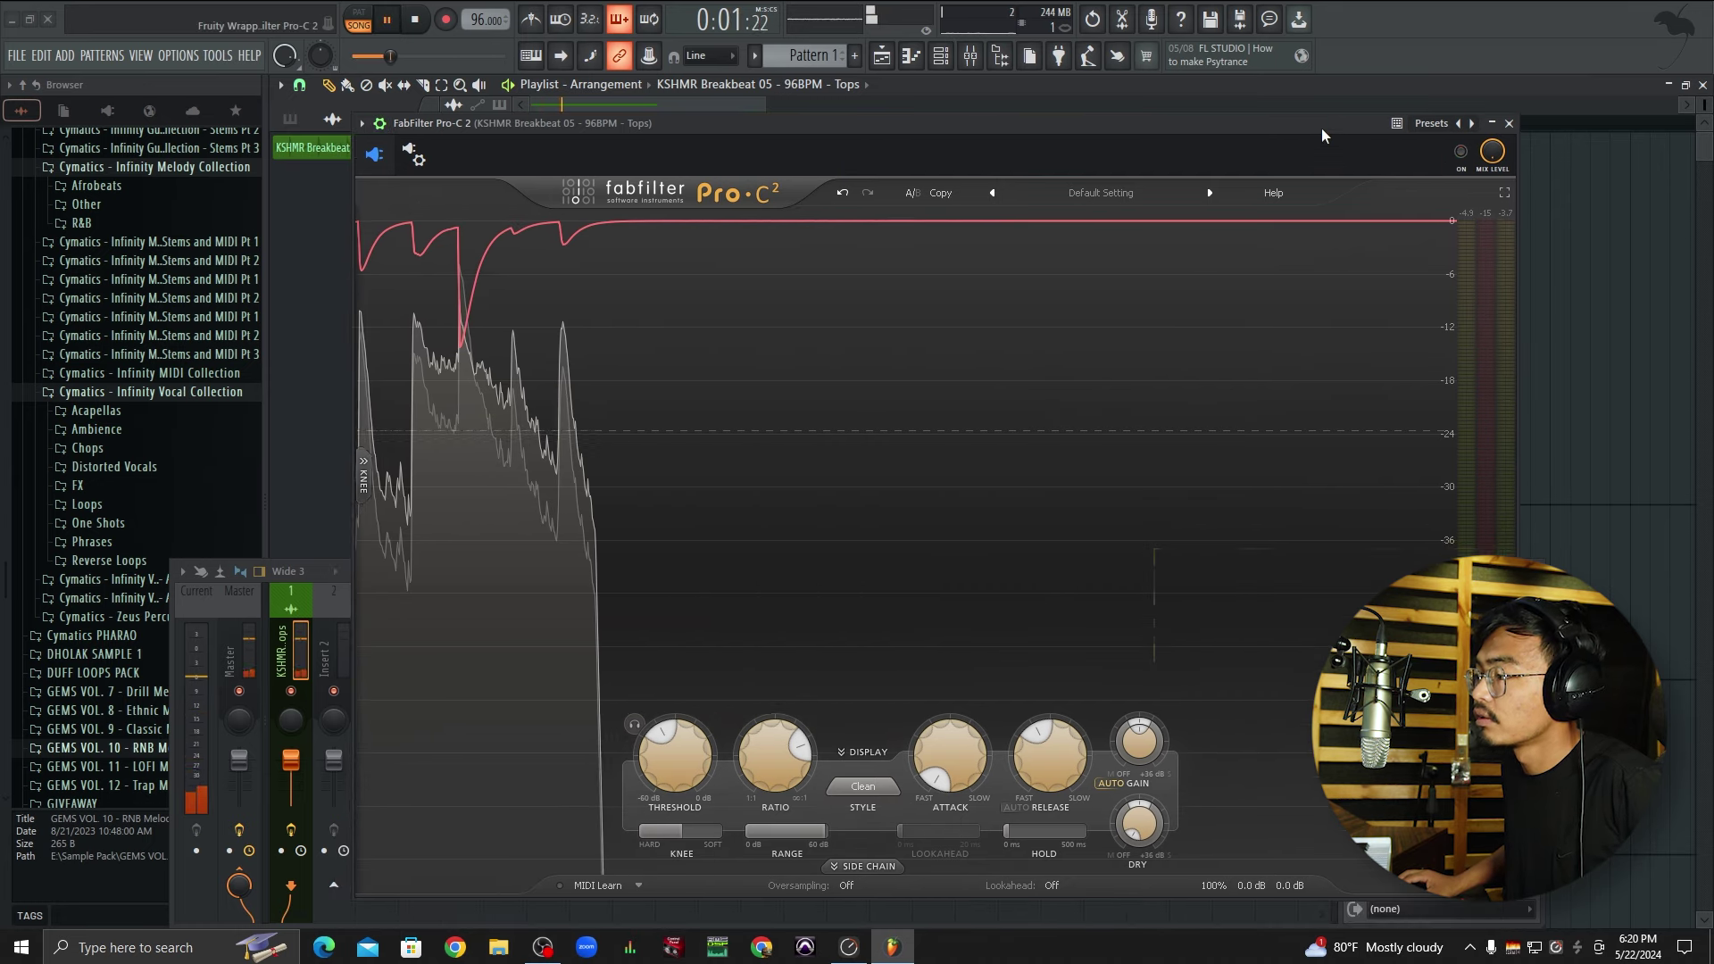
left_click_drag(1427, 136, 1321, 132)
key("space")
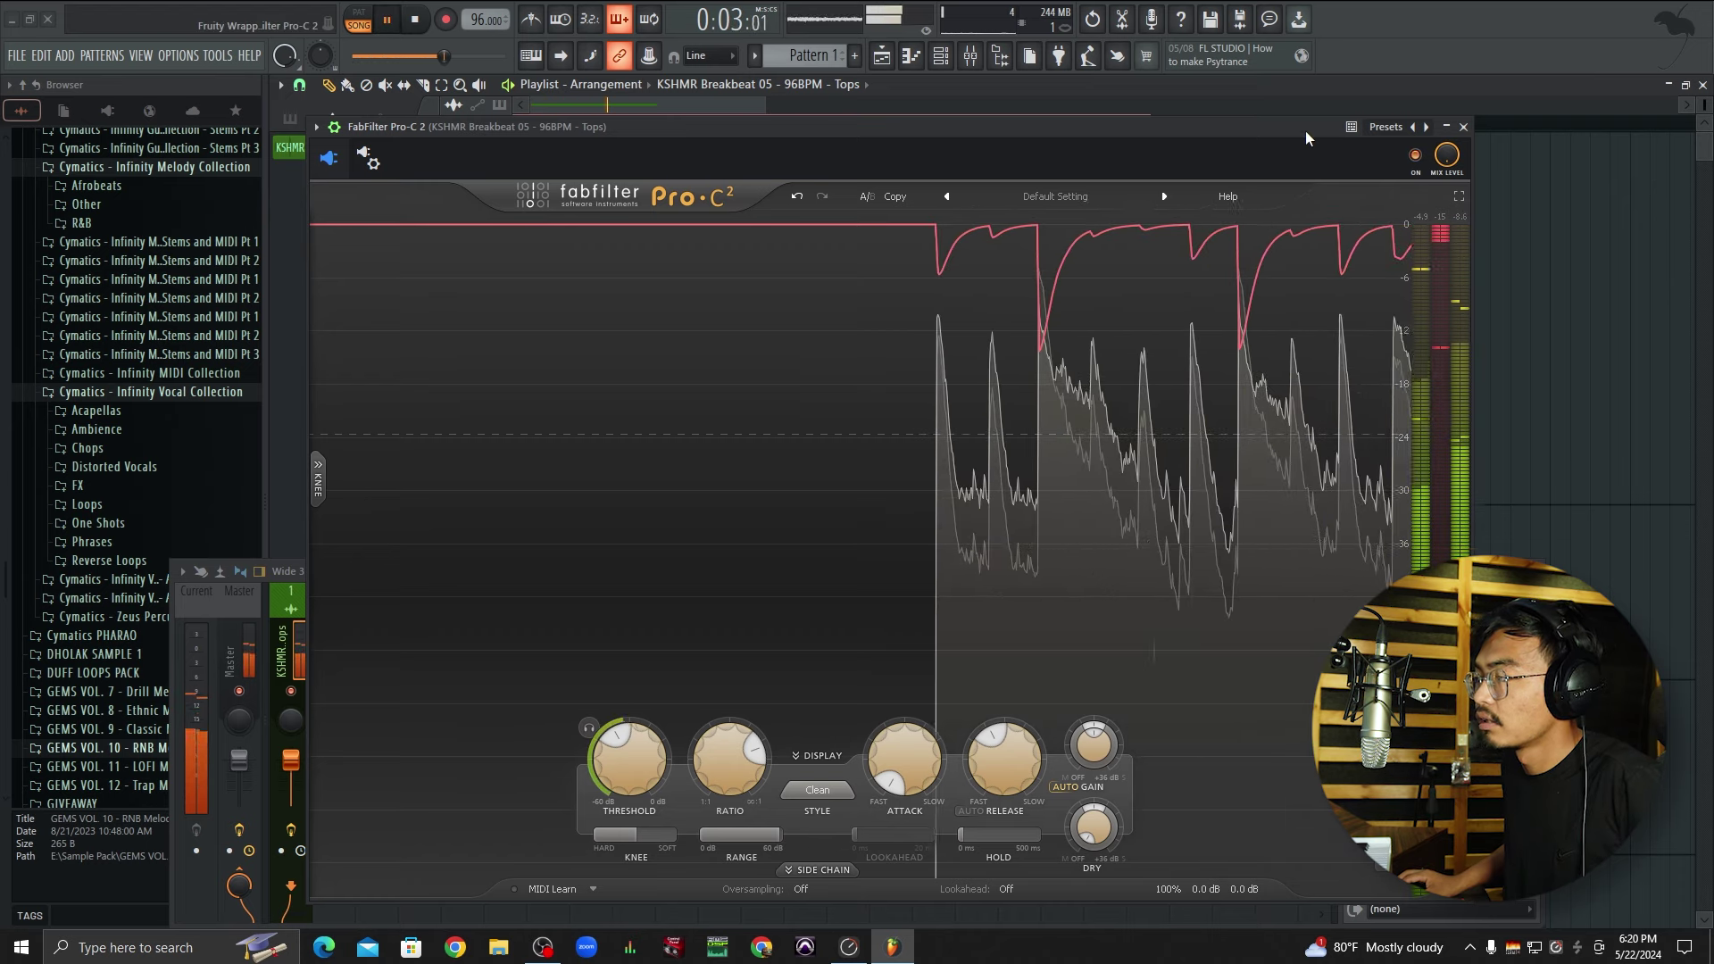
key("space")
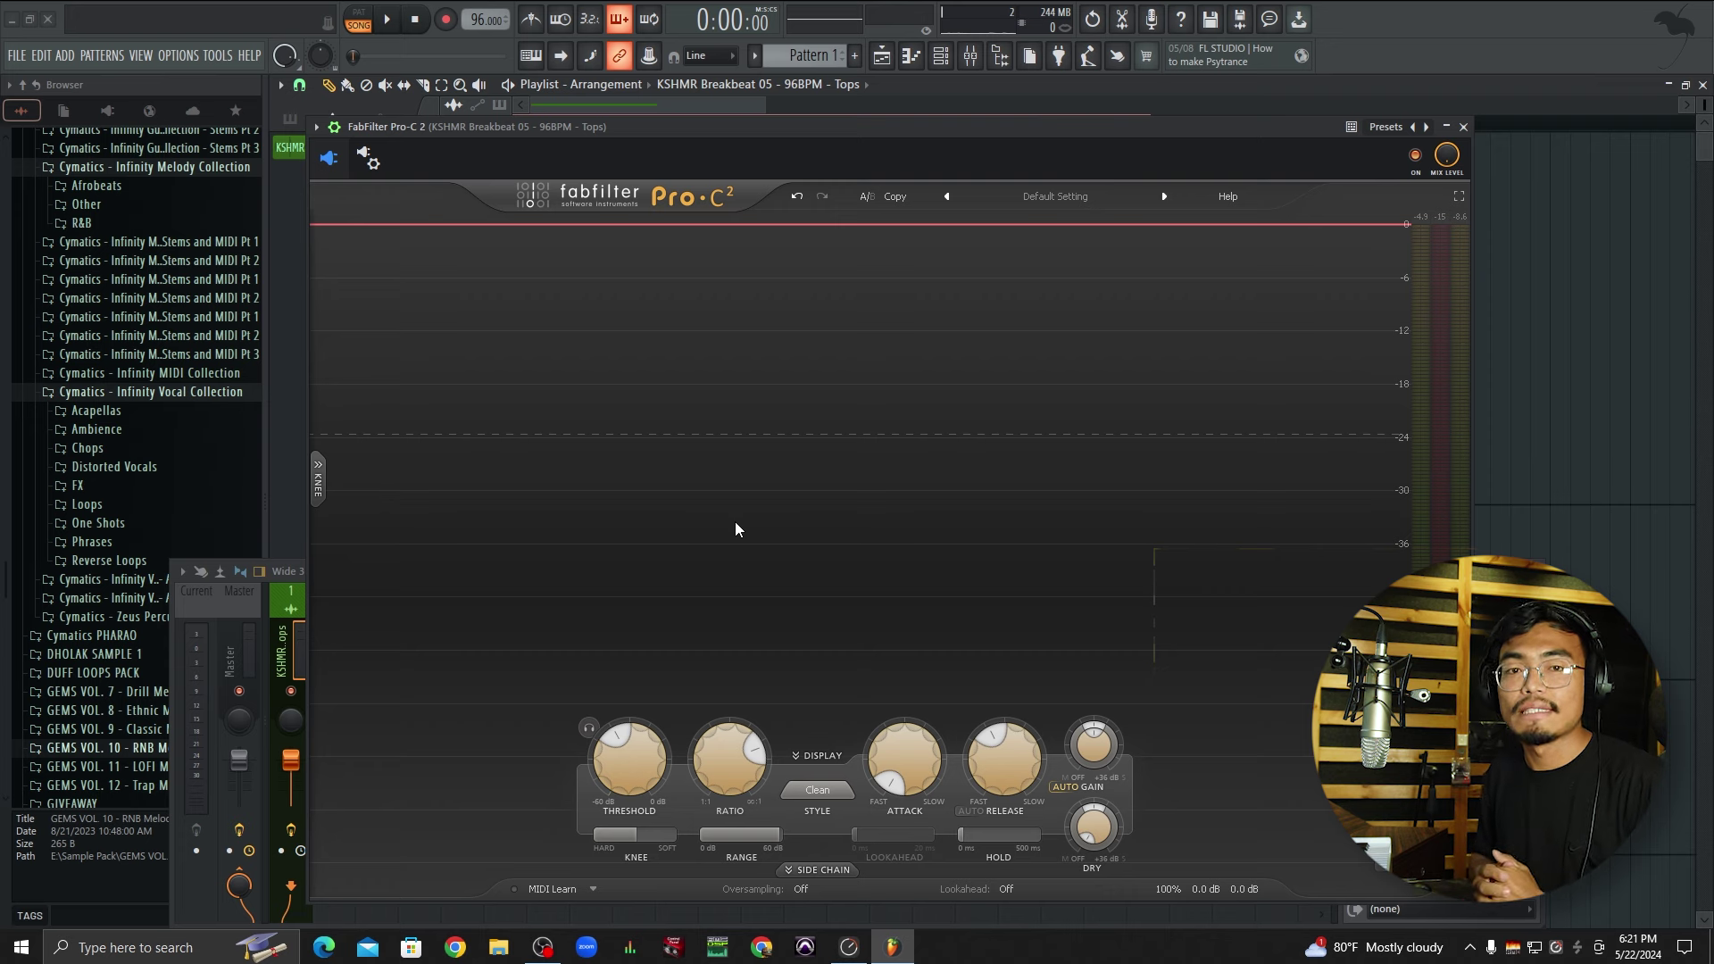
Lower the Pro-C 2 window to reveal the KSHMR Breakbeat 05 clip in the playlist.
mouse_move(623, 735)
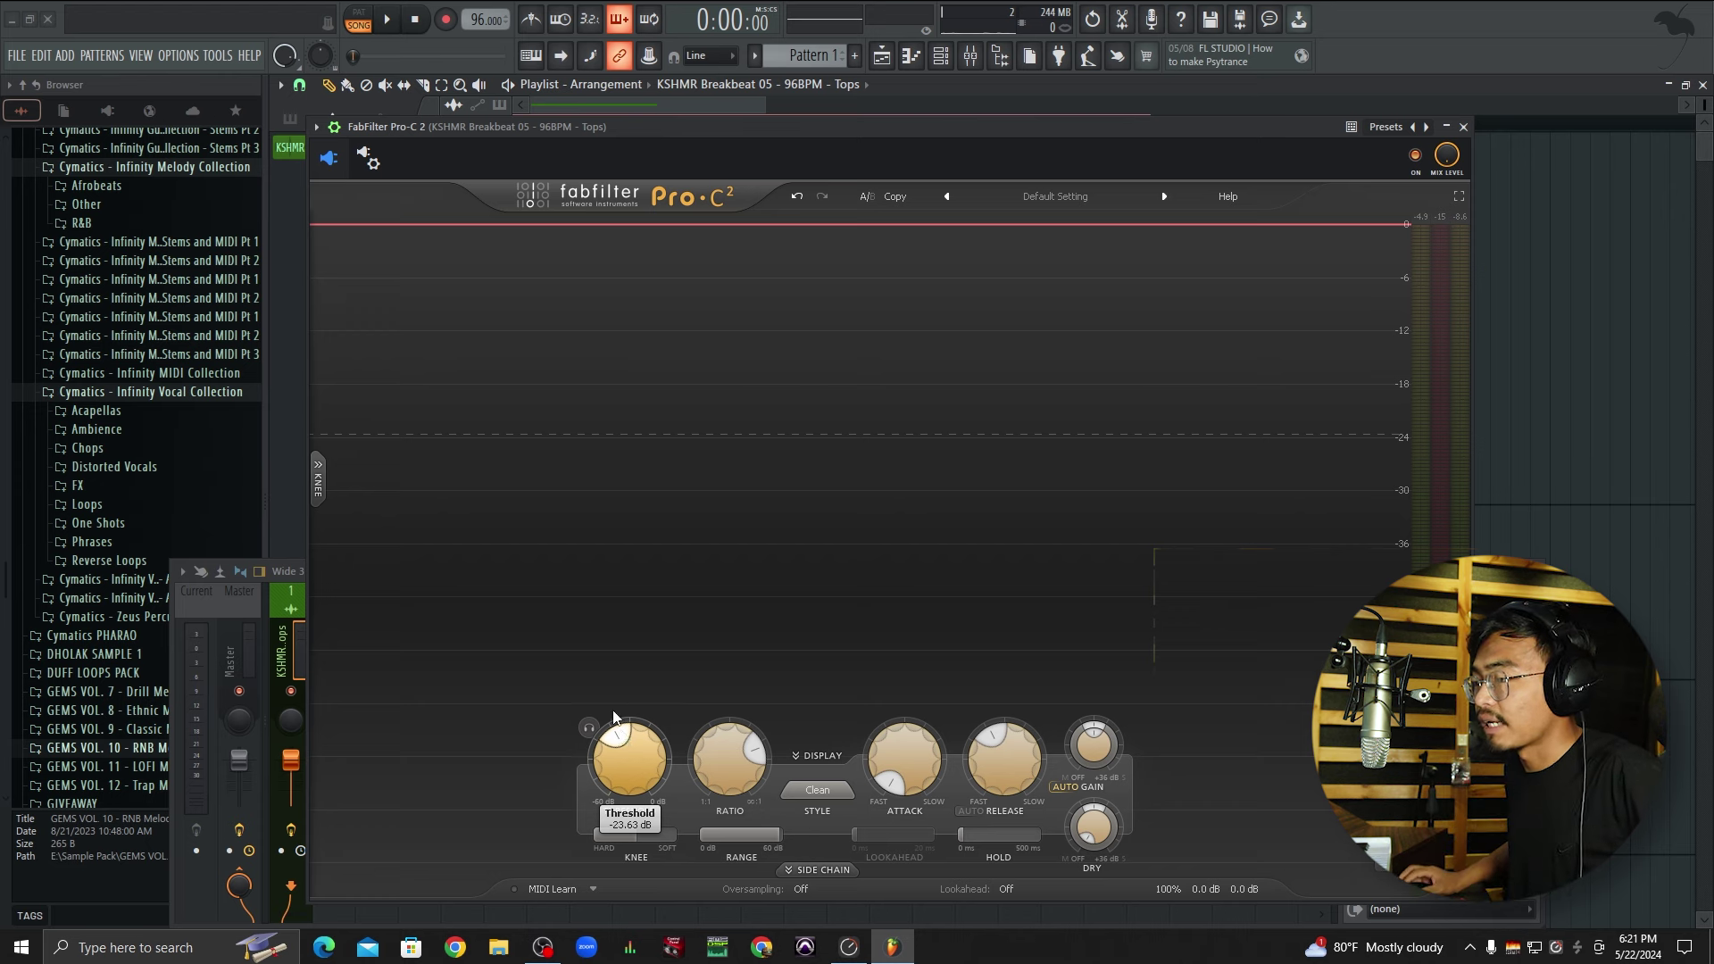
left_click_drag(710, 162, 722, 138)
mouse_move(931, 787)
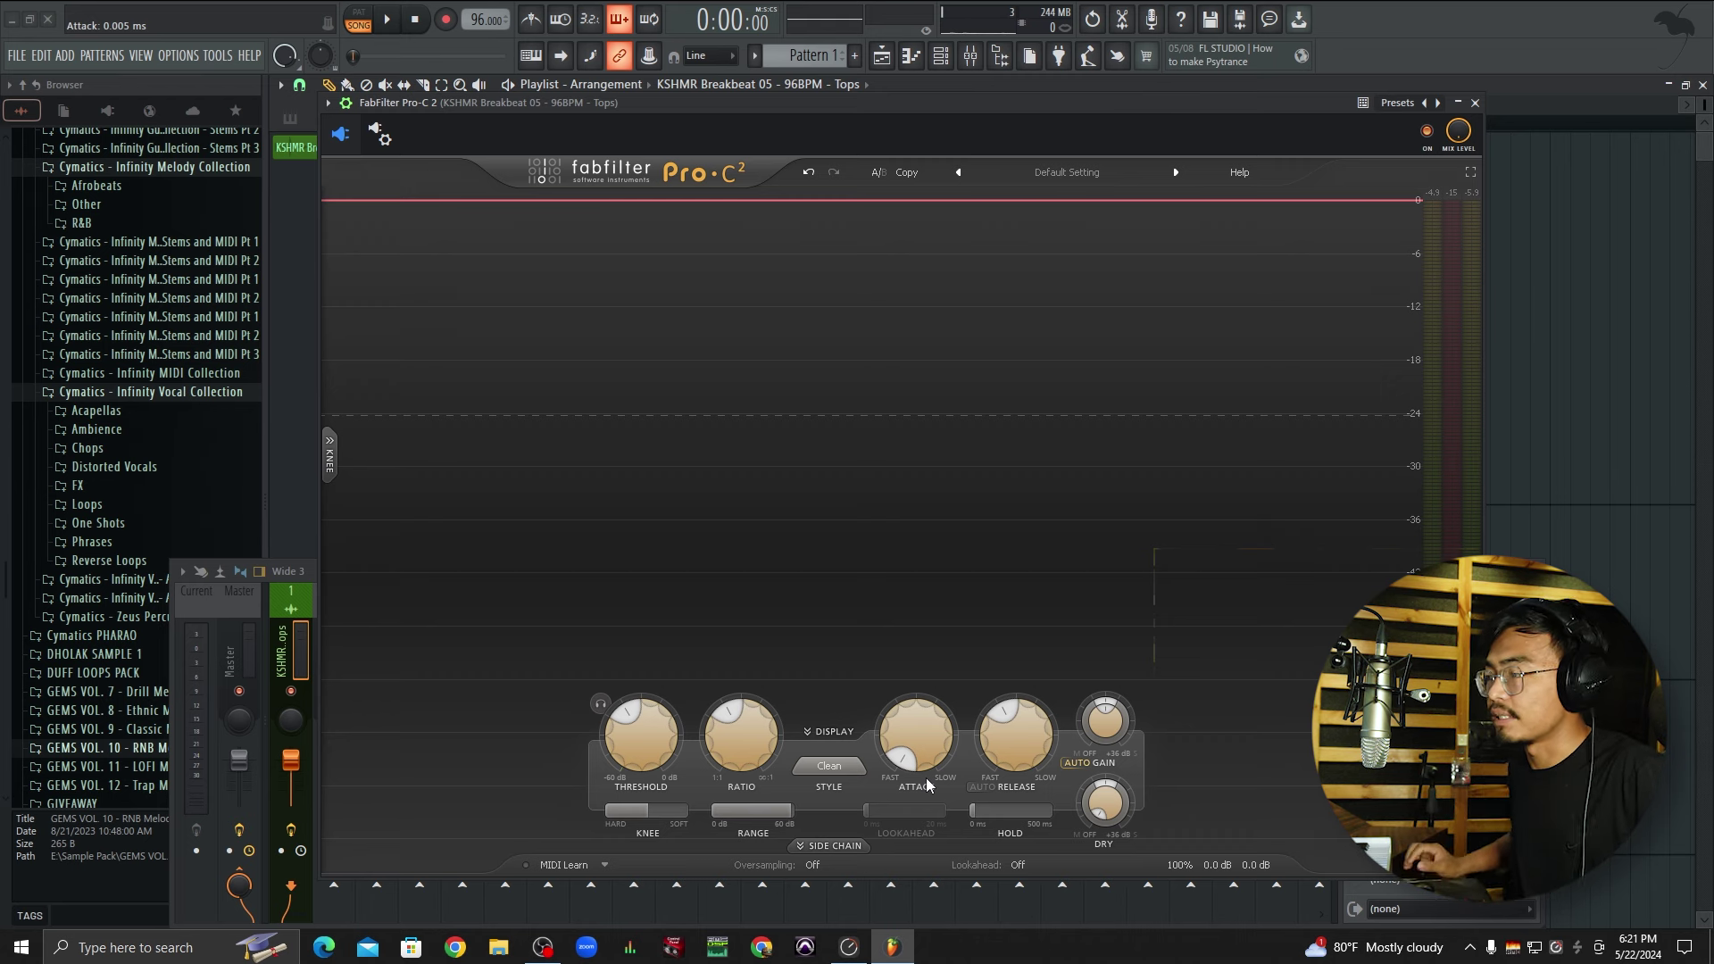
mouse_move(914, 744)
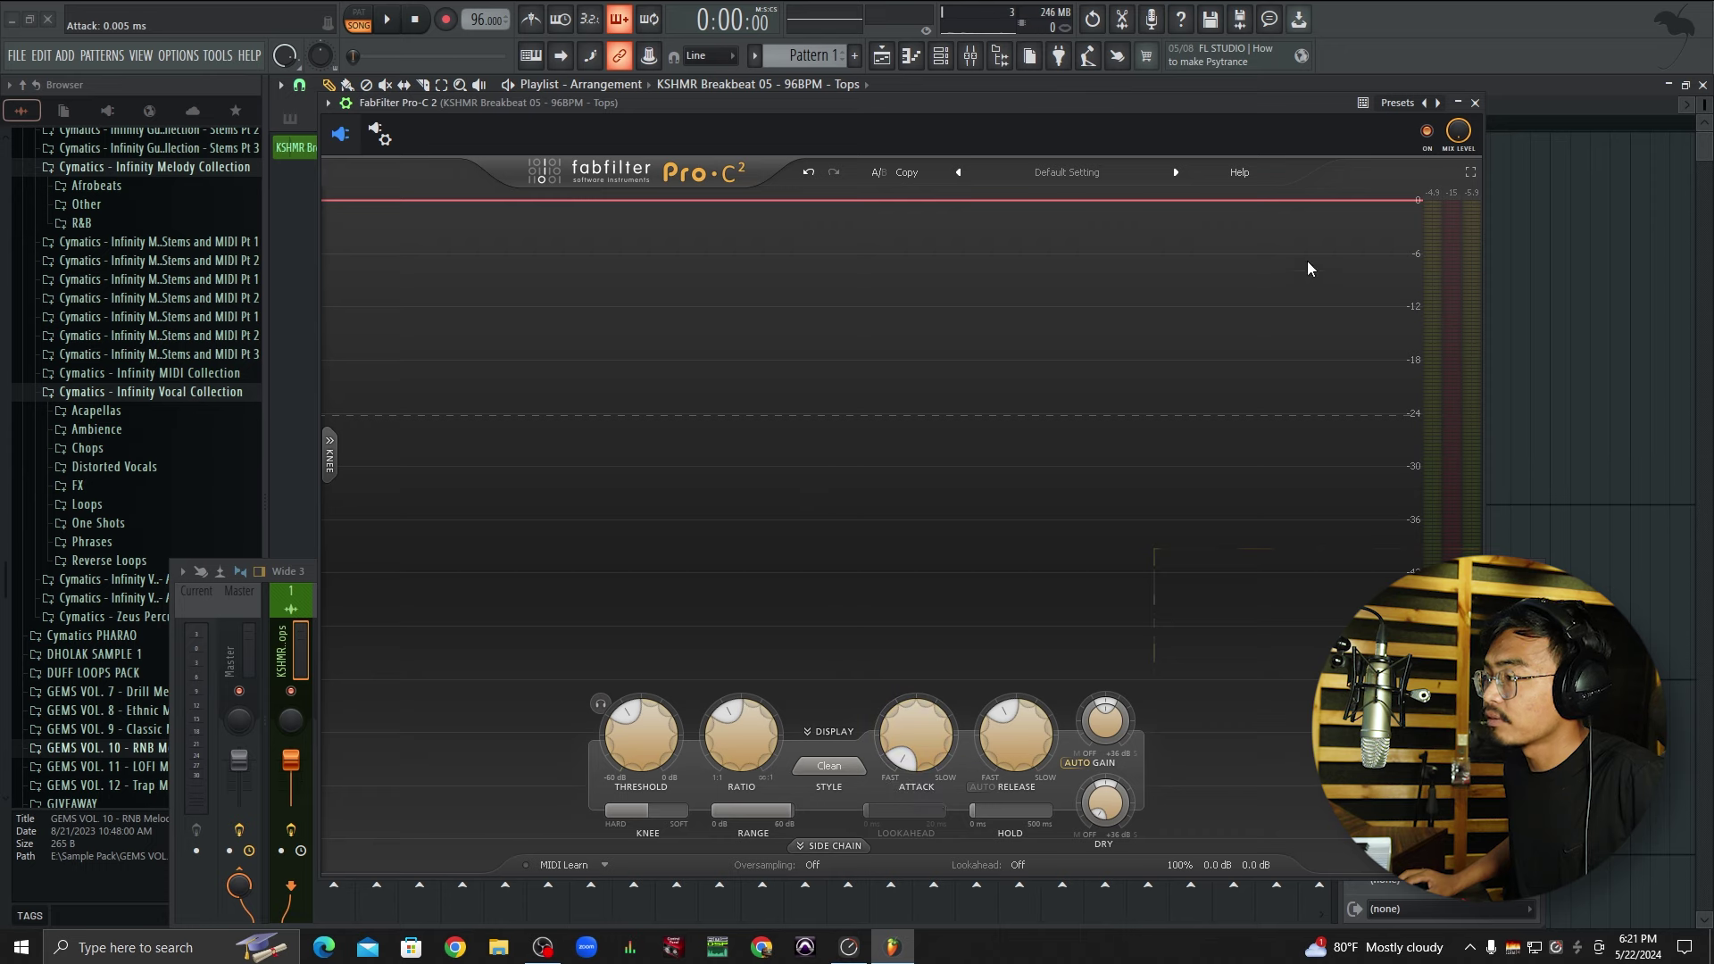
left_click_drag(1144, 110, 1173, 367)
Delete the rest of the breakbeat clip, keeping only the first drum hit.
scroll(555, 214, "up", 3)
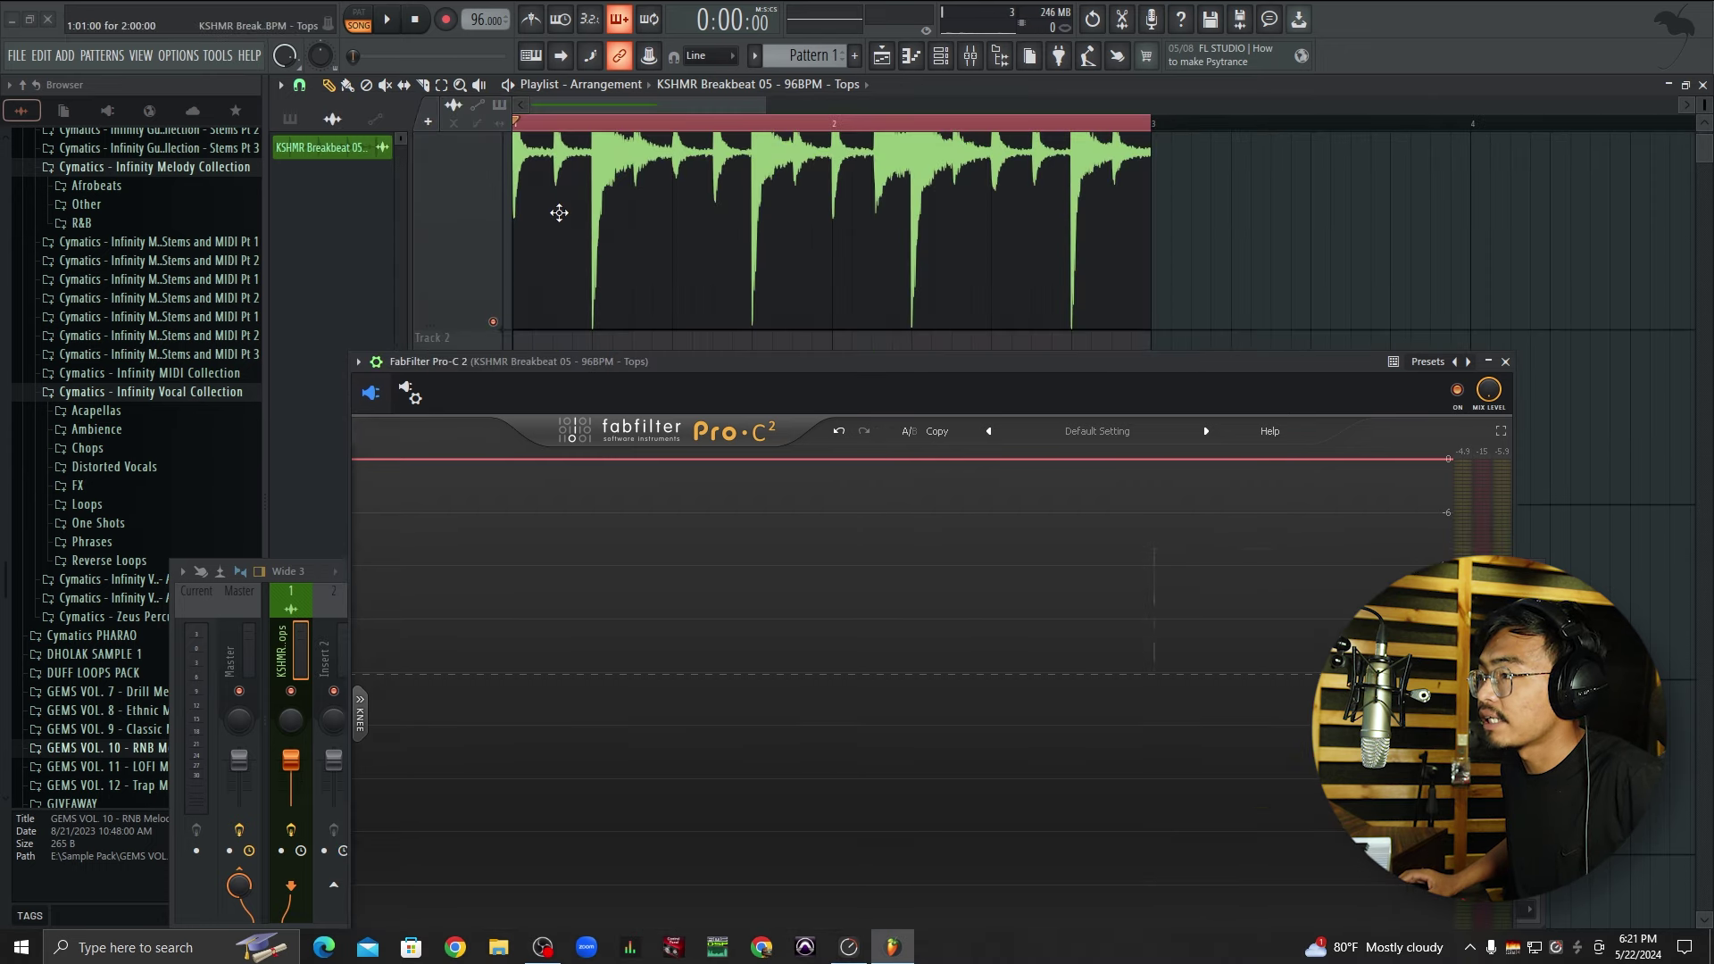
scroll(696, 112, "down", 1)
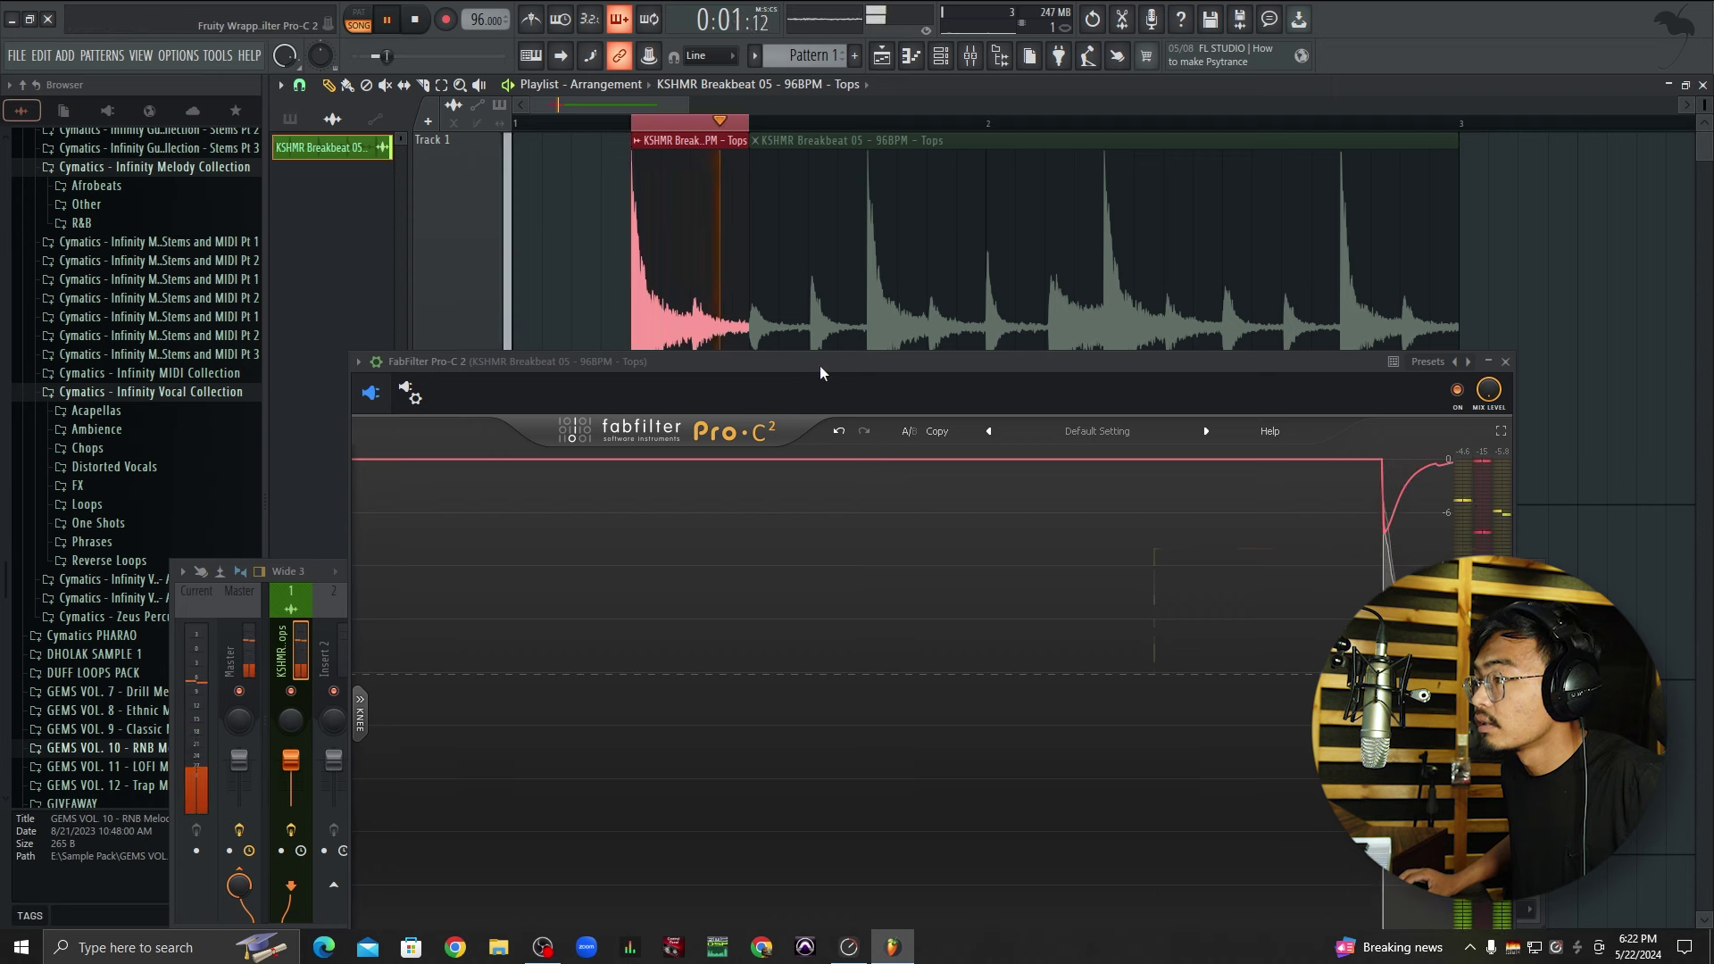
scroll(761, 224, "down", 3)
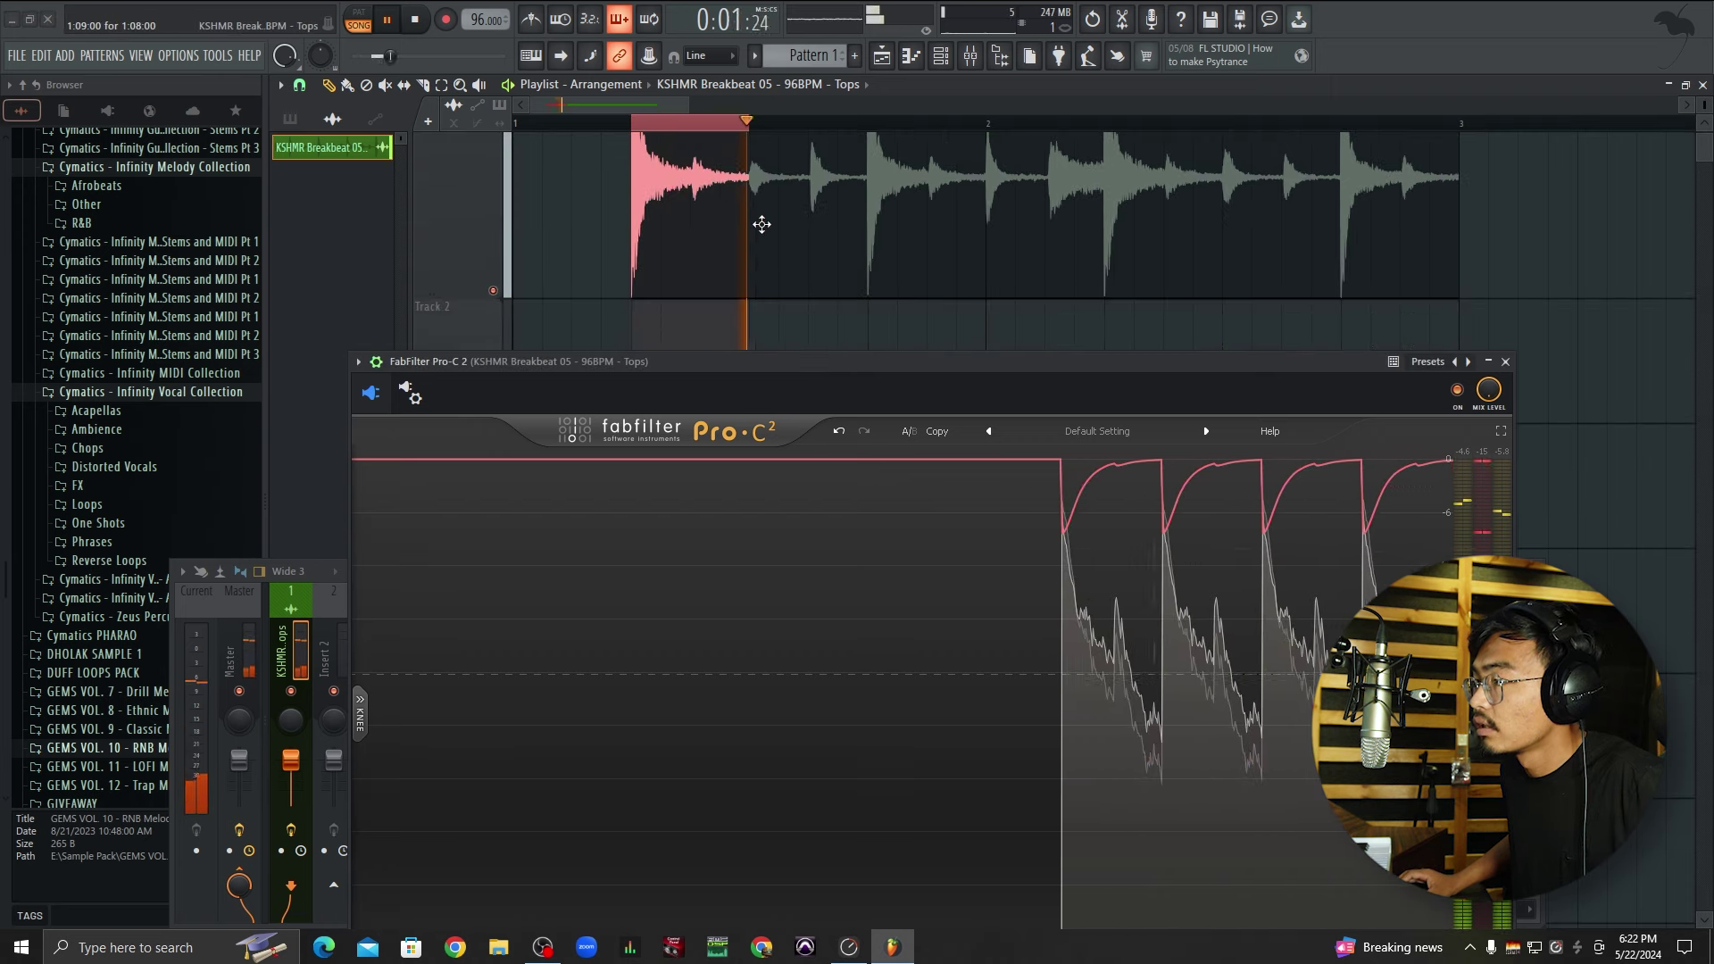
key("space")
right_click(790, 196)
Loop the first bar, copy the drum hit later into it, and raise the Pro-C 2 window.
left_click_drag(634, 123, 357, 136)
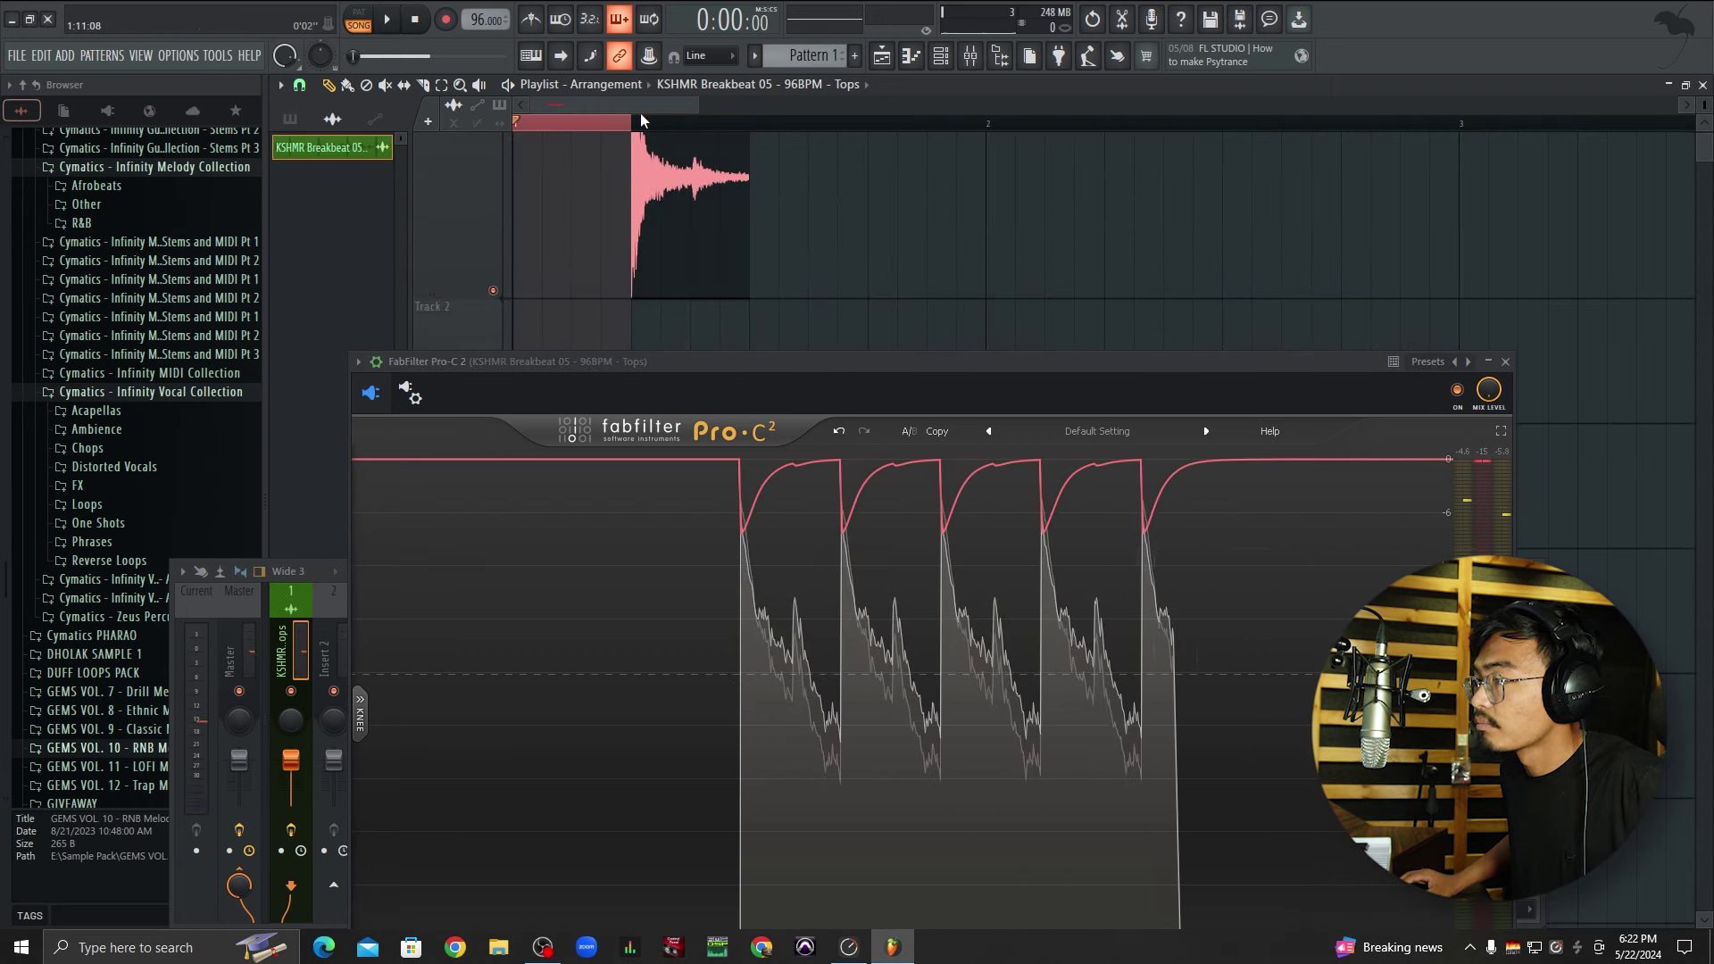
left_click_drag(641, 120, 985, 122)
key("space")
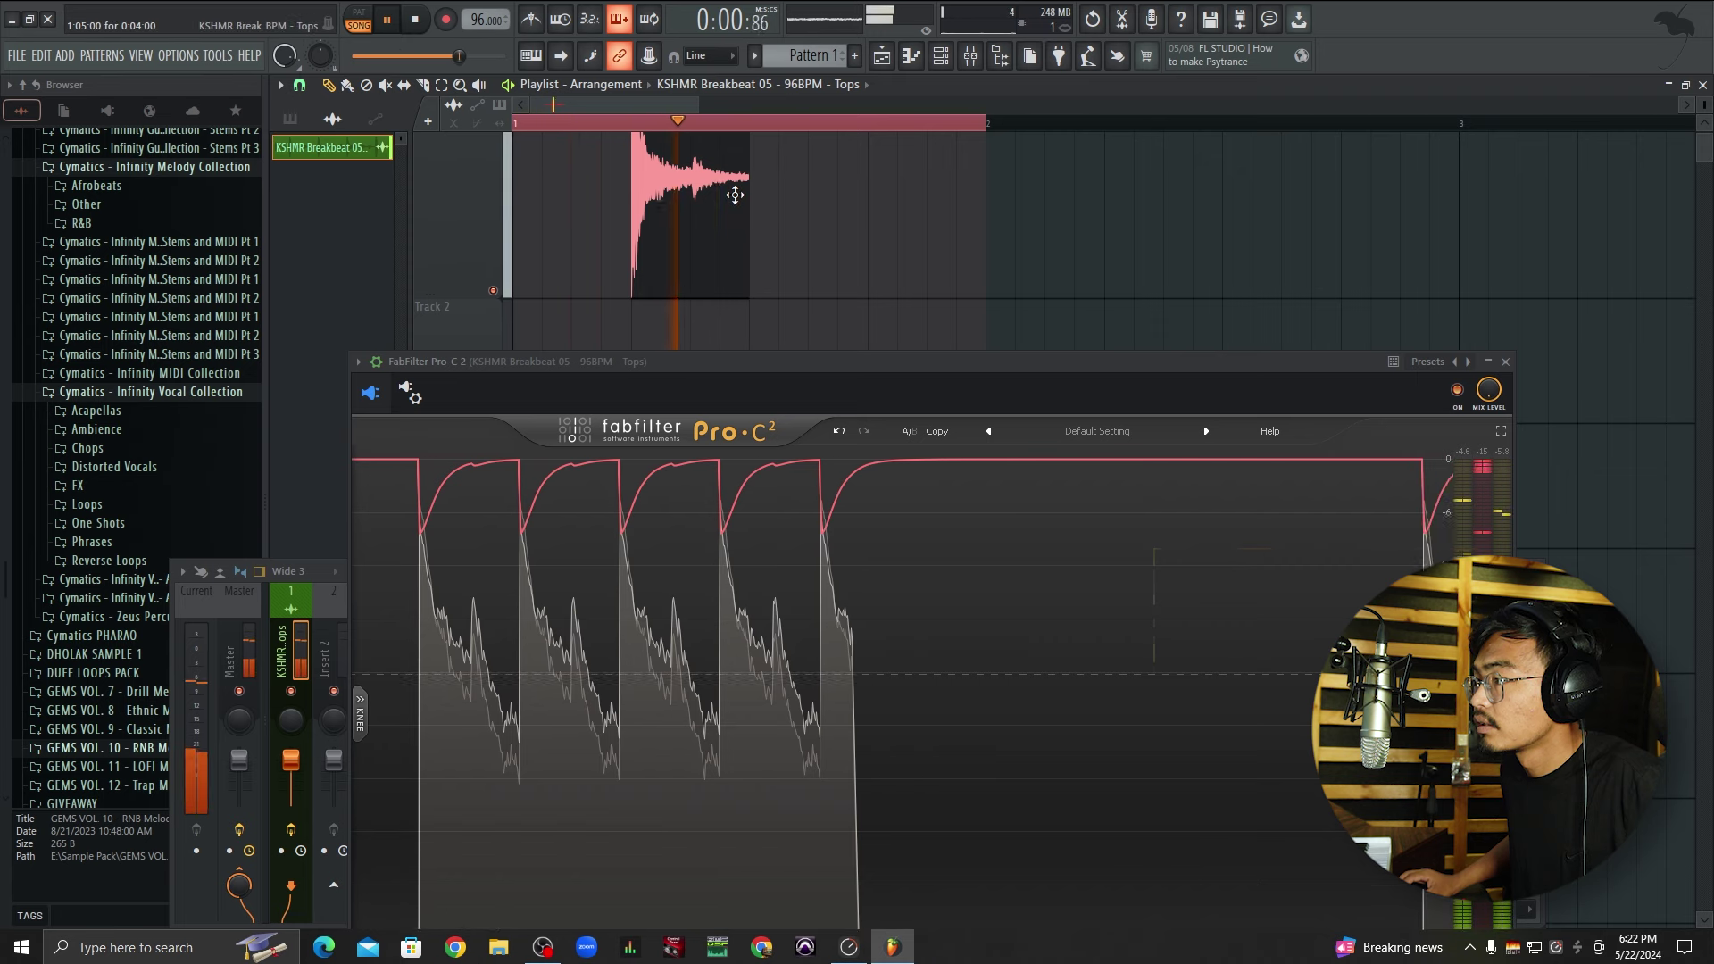
left_click_drag(707, 191, 929, 188)
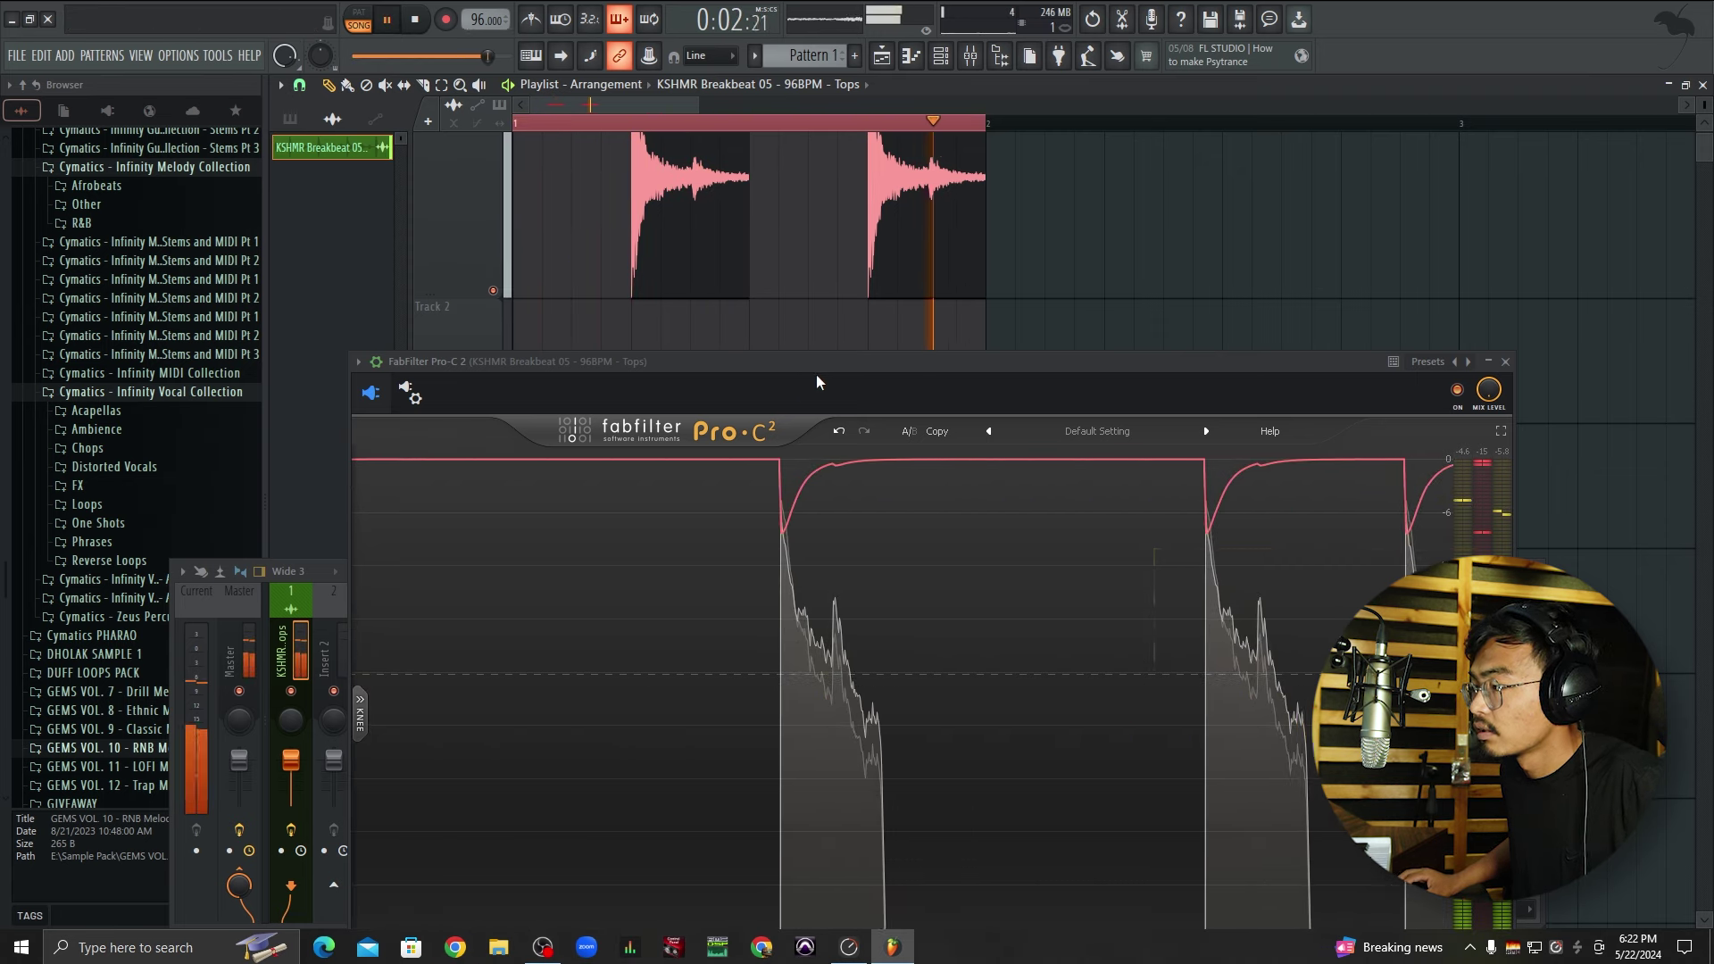
left_click_drag(816, 382, 807, 129)
key("space")
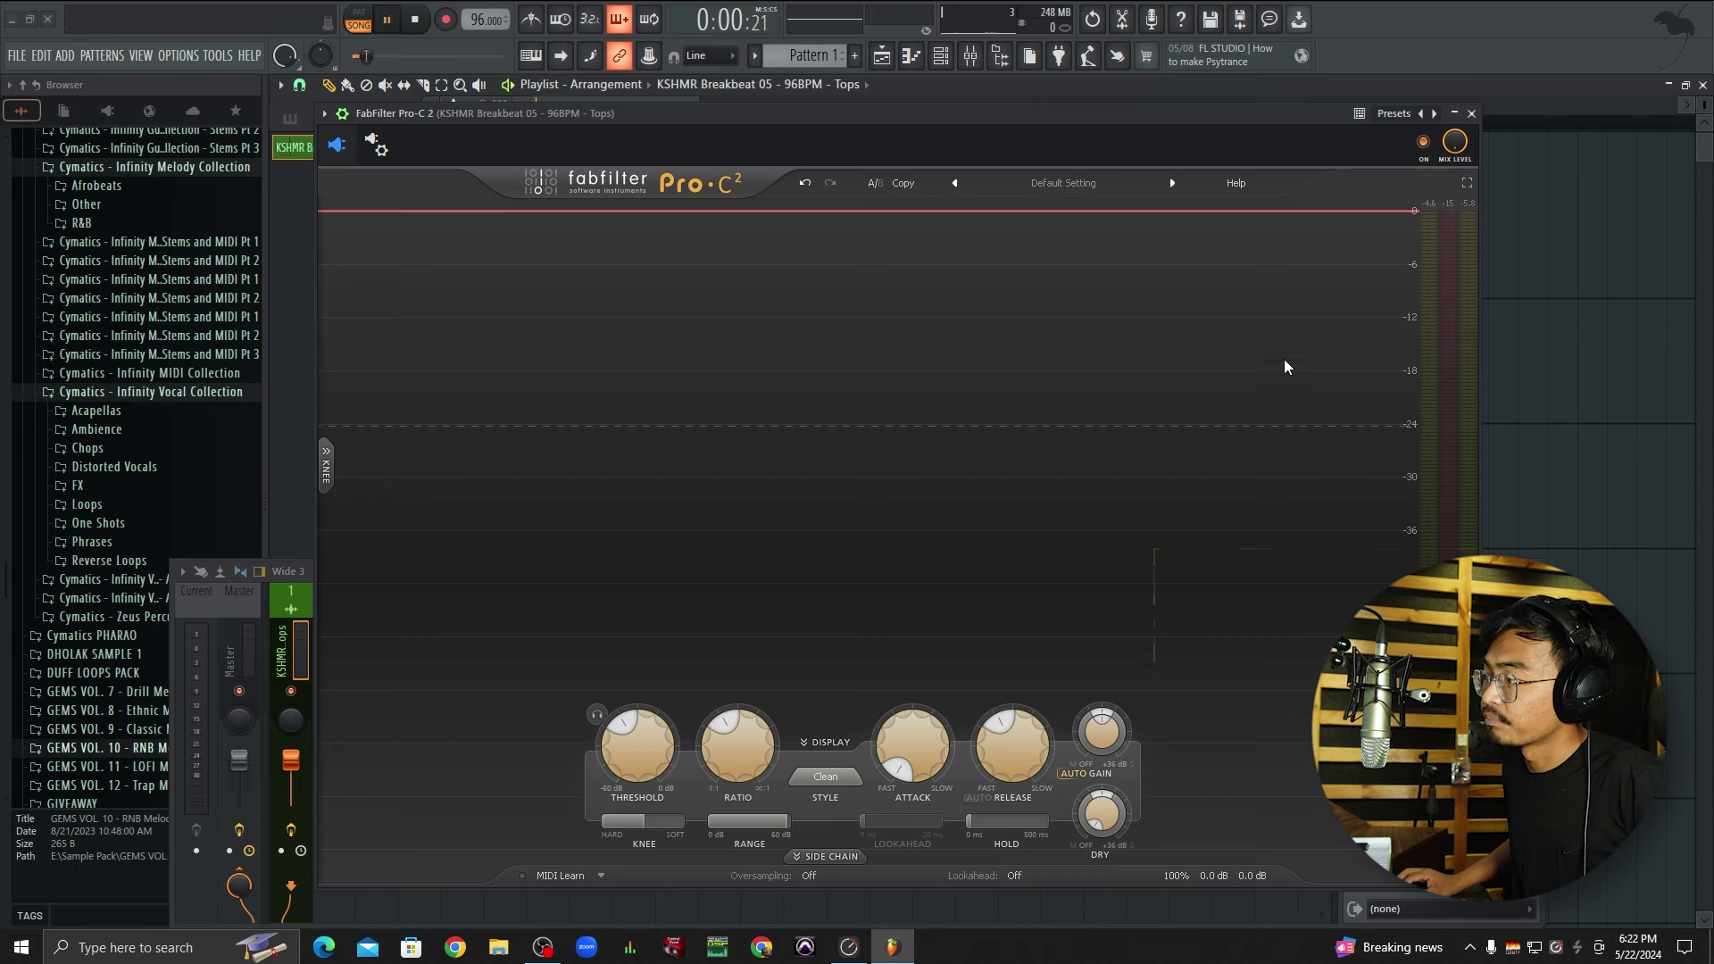
Slow the attack to about 16 ms and audition the drums.
key("space")
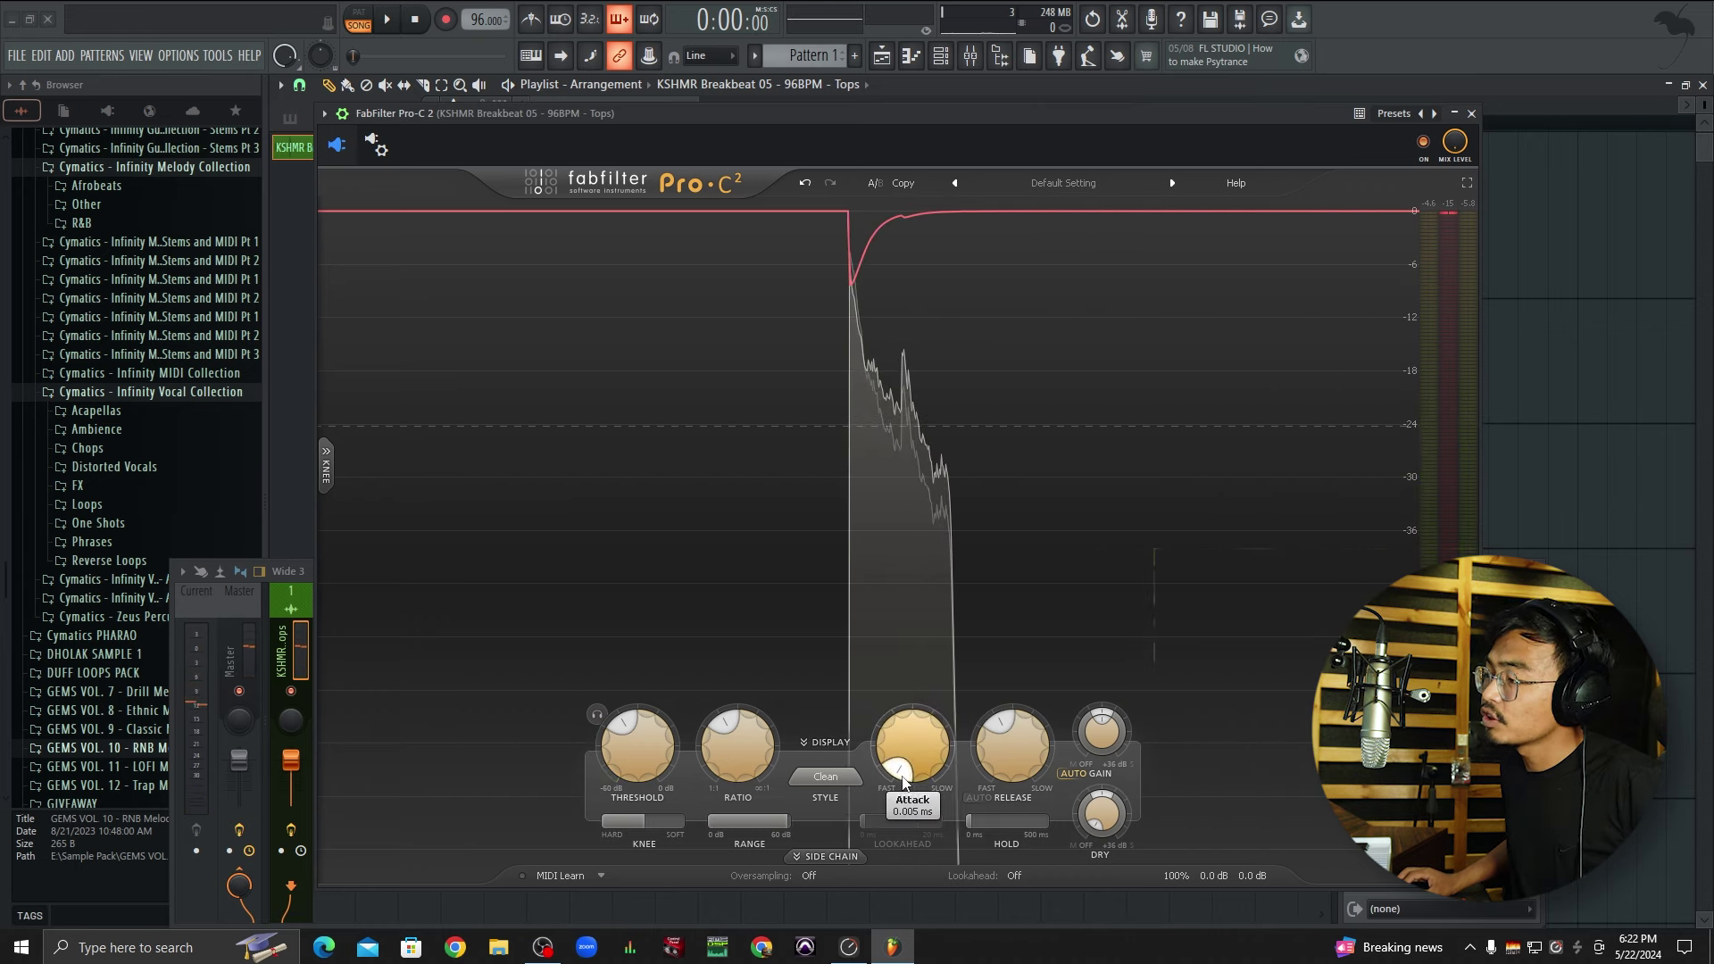
left_click_drag(904, 782, 912, 738)
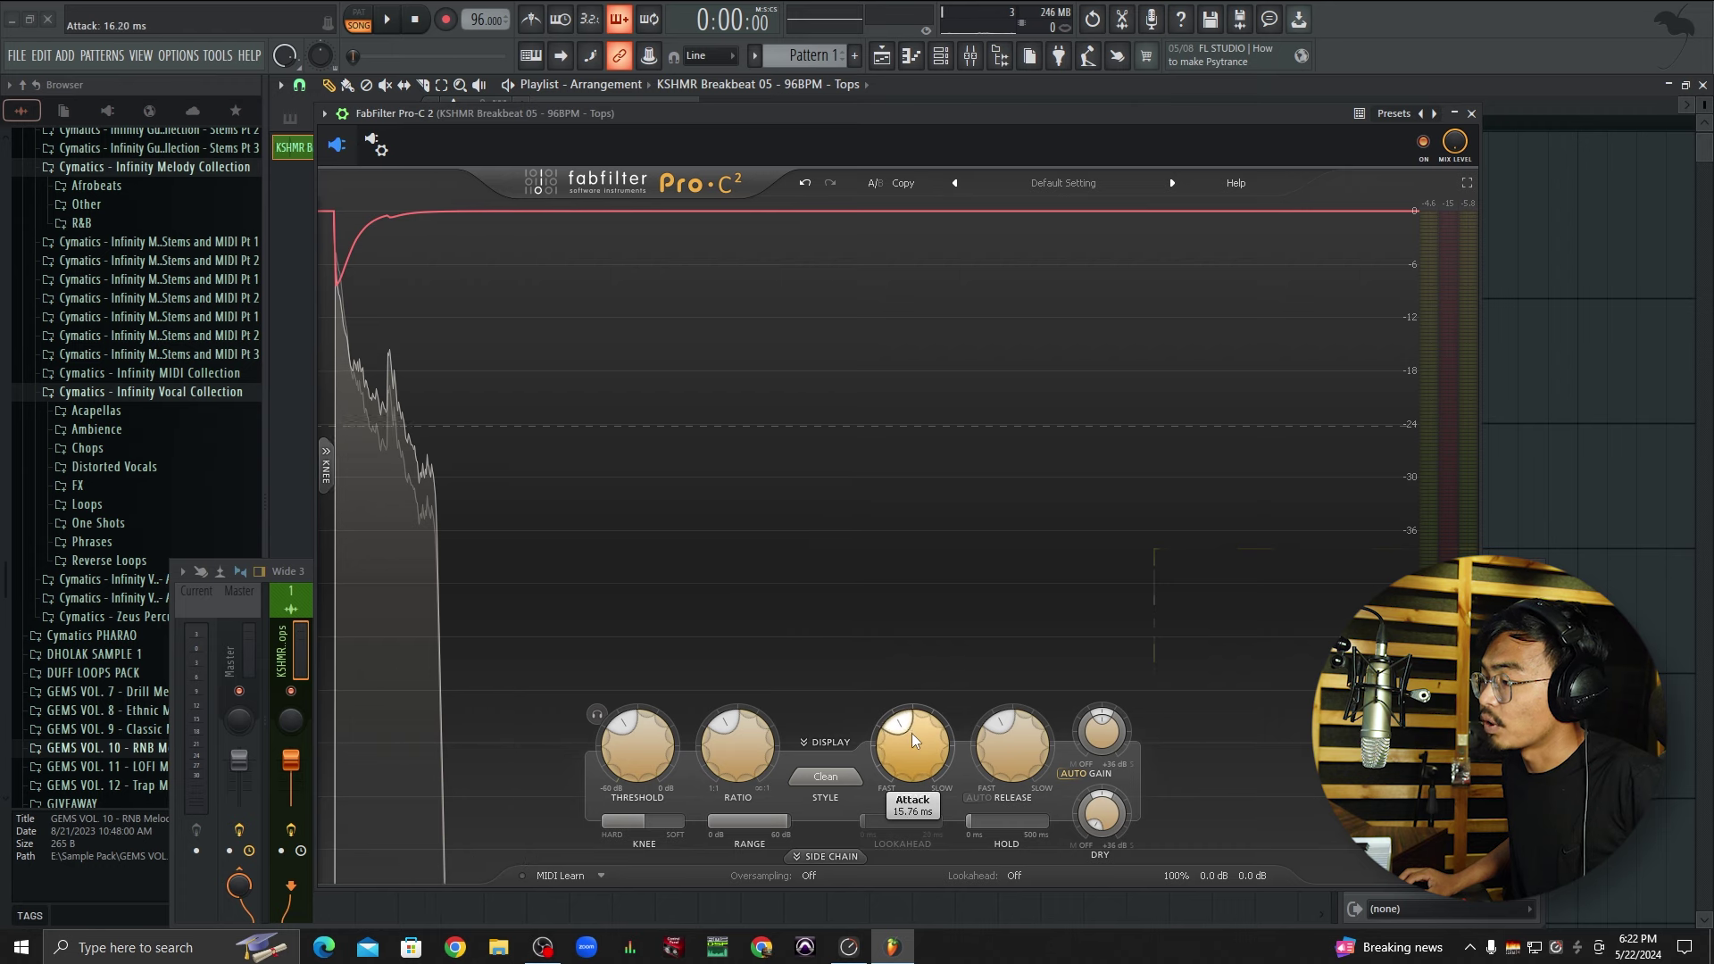
key("space")
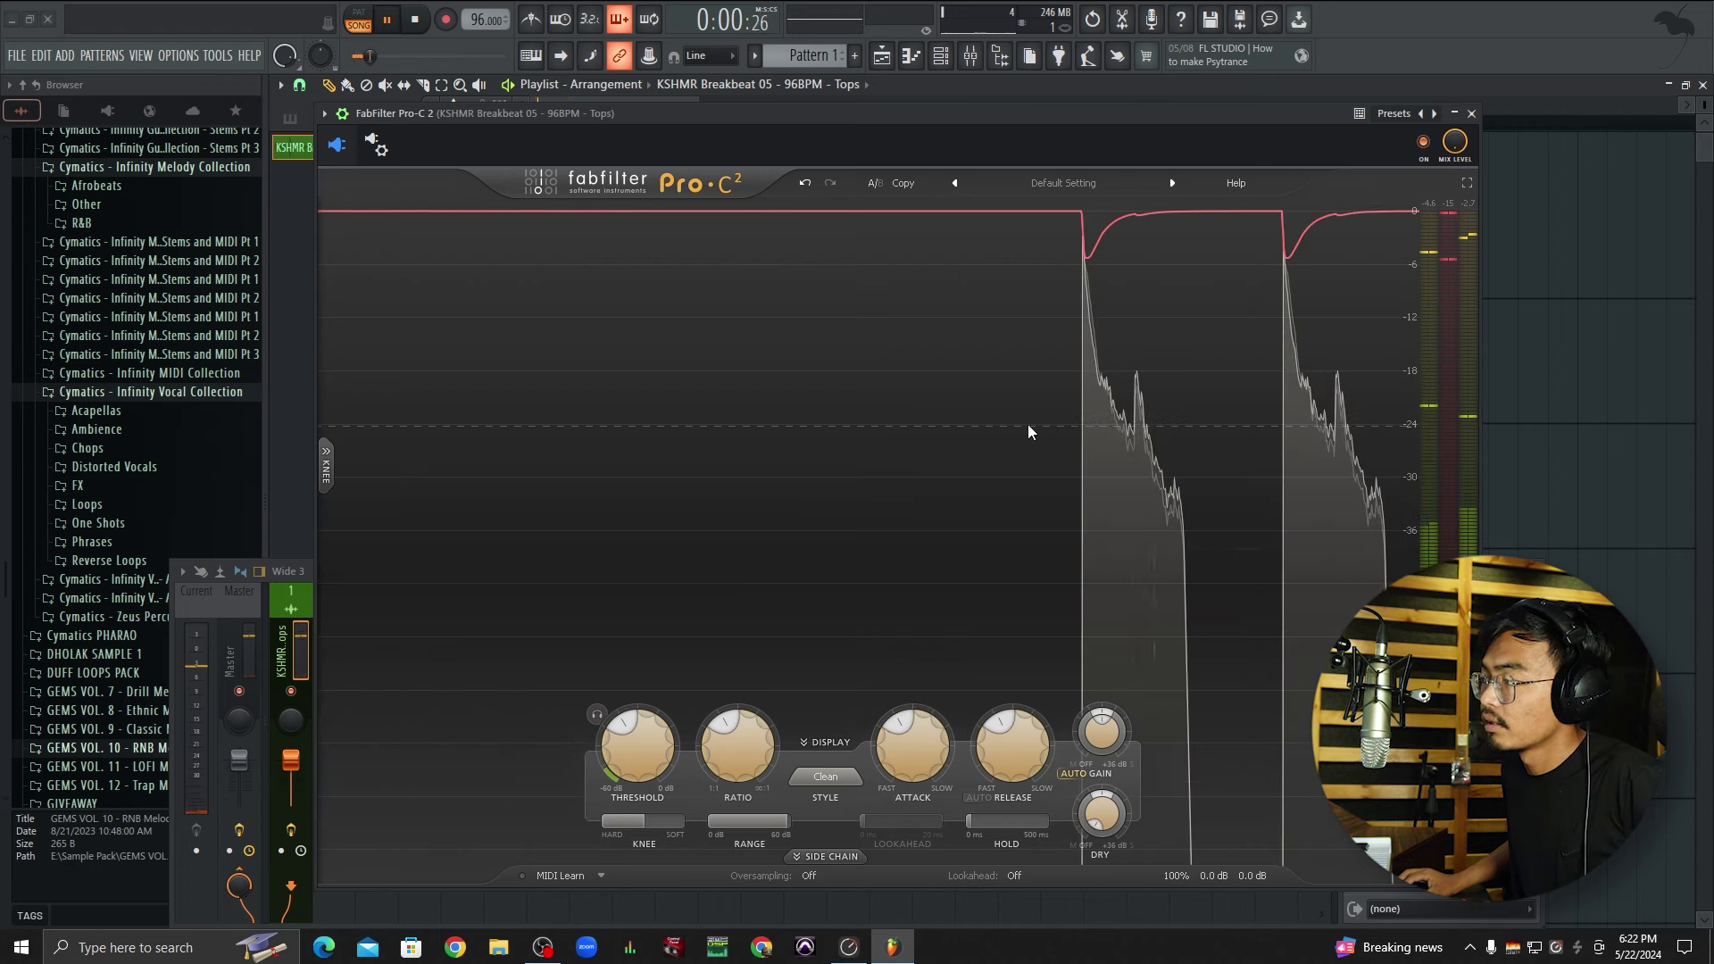
key("space")
Slow the attack further to 111.91 ms, audition the drums, and close Pro-C 2.
left_click_drag(915, 737, 951, 651)
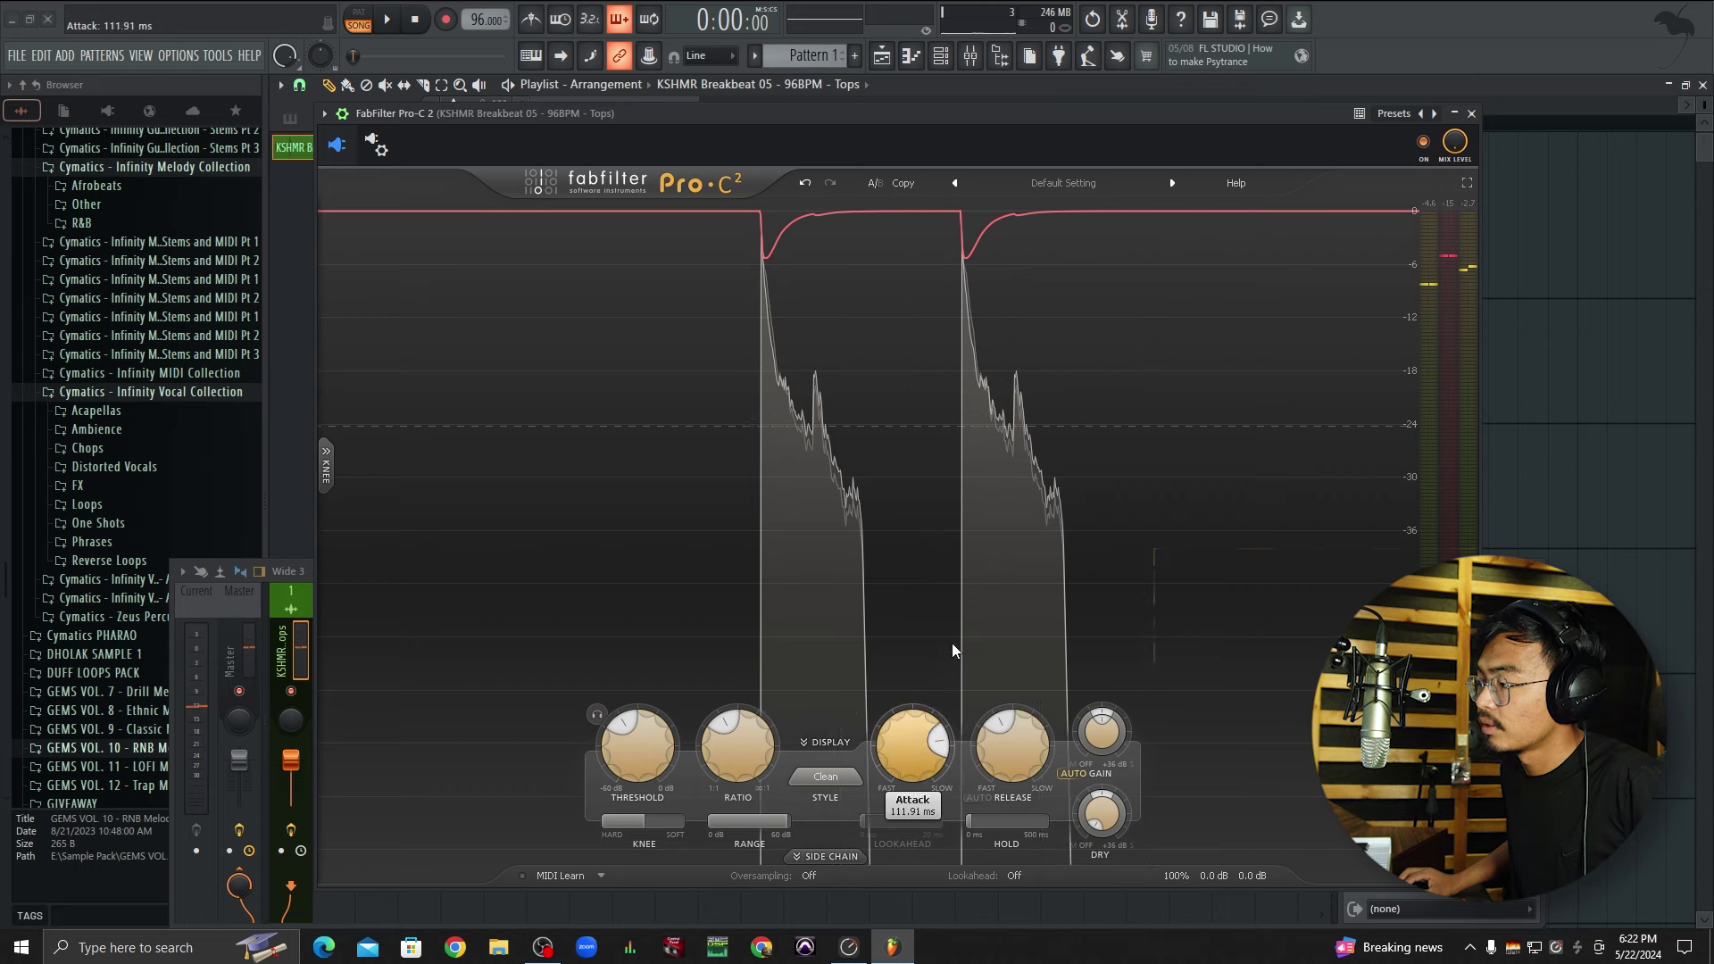
left_click_drag(969, 115, 969, 113)
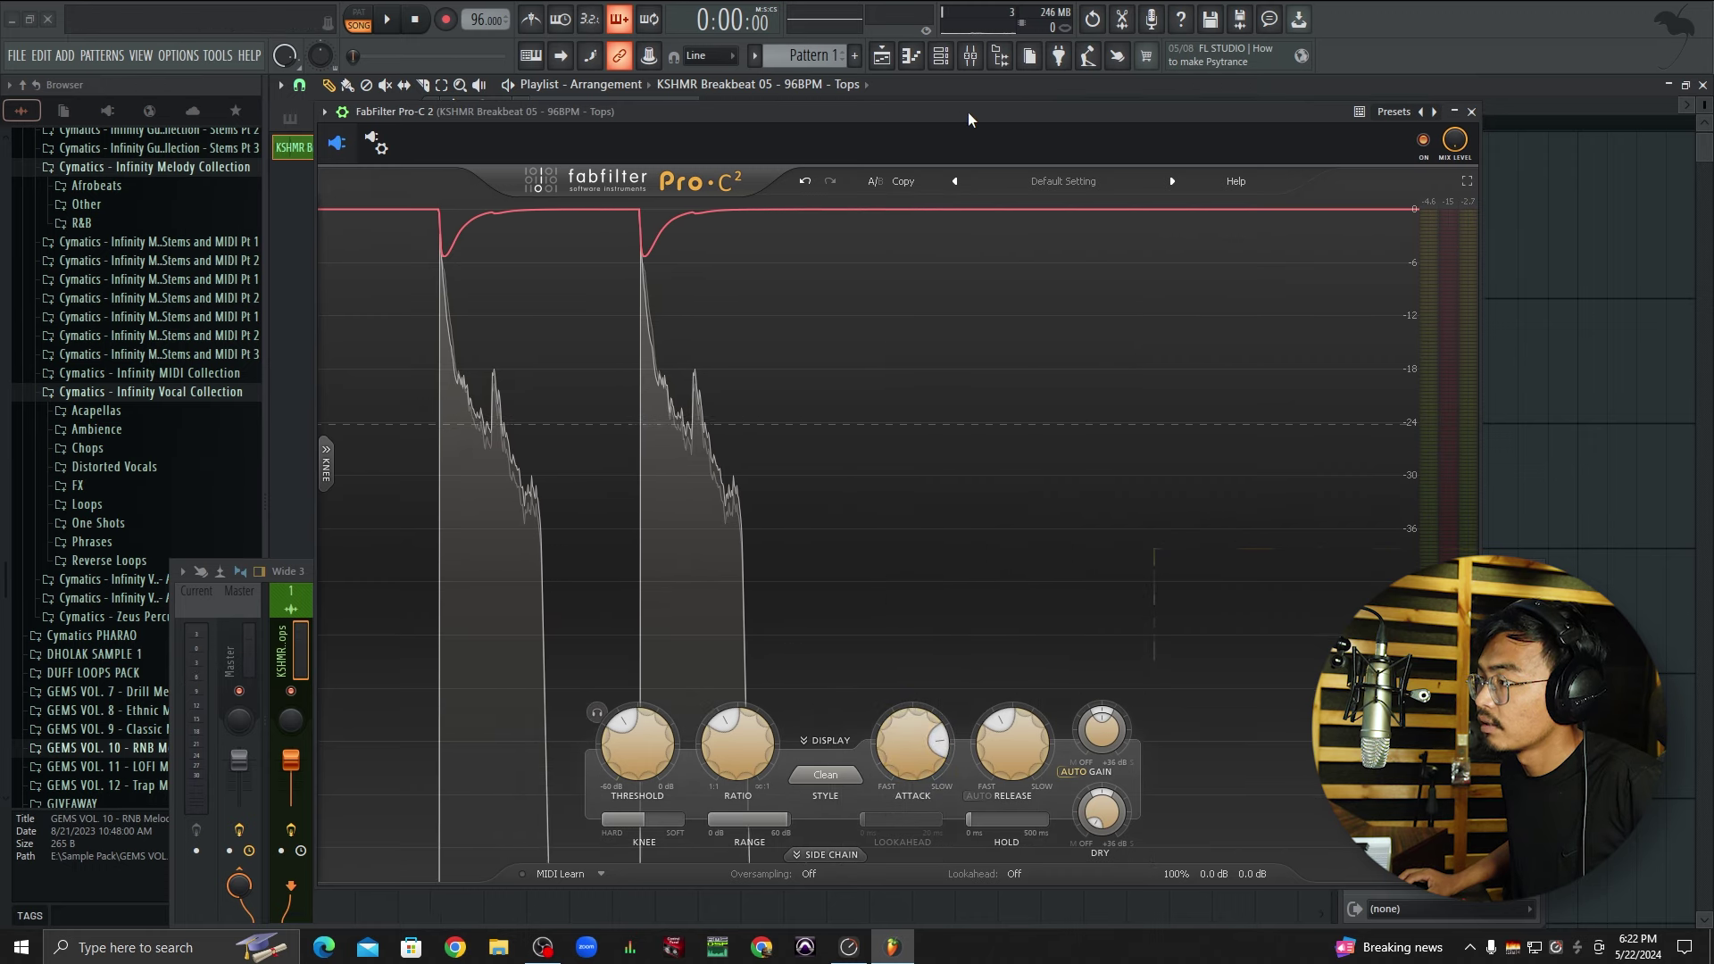
key("space")
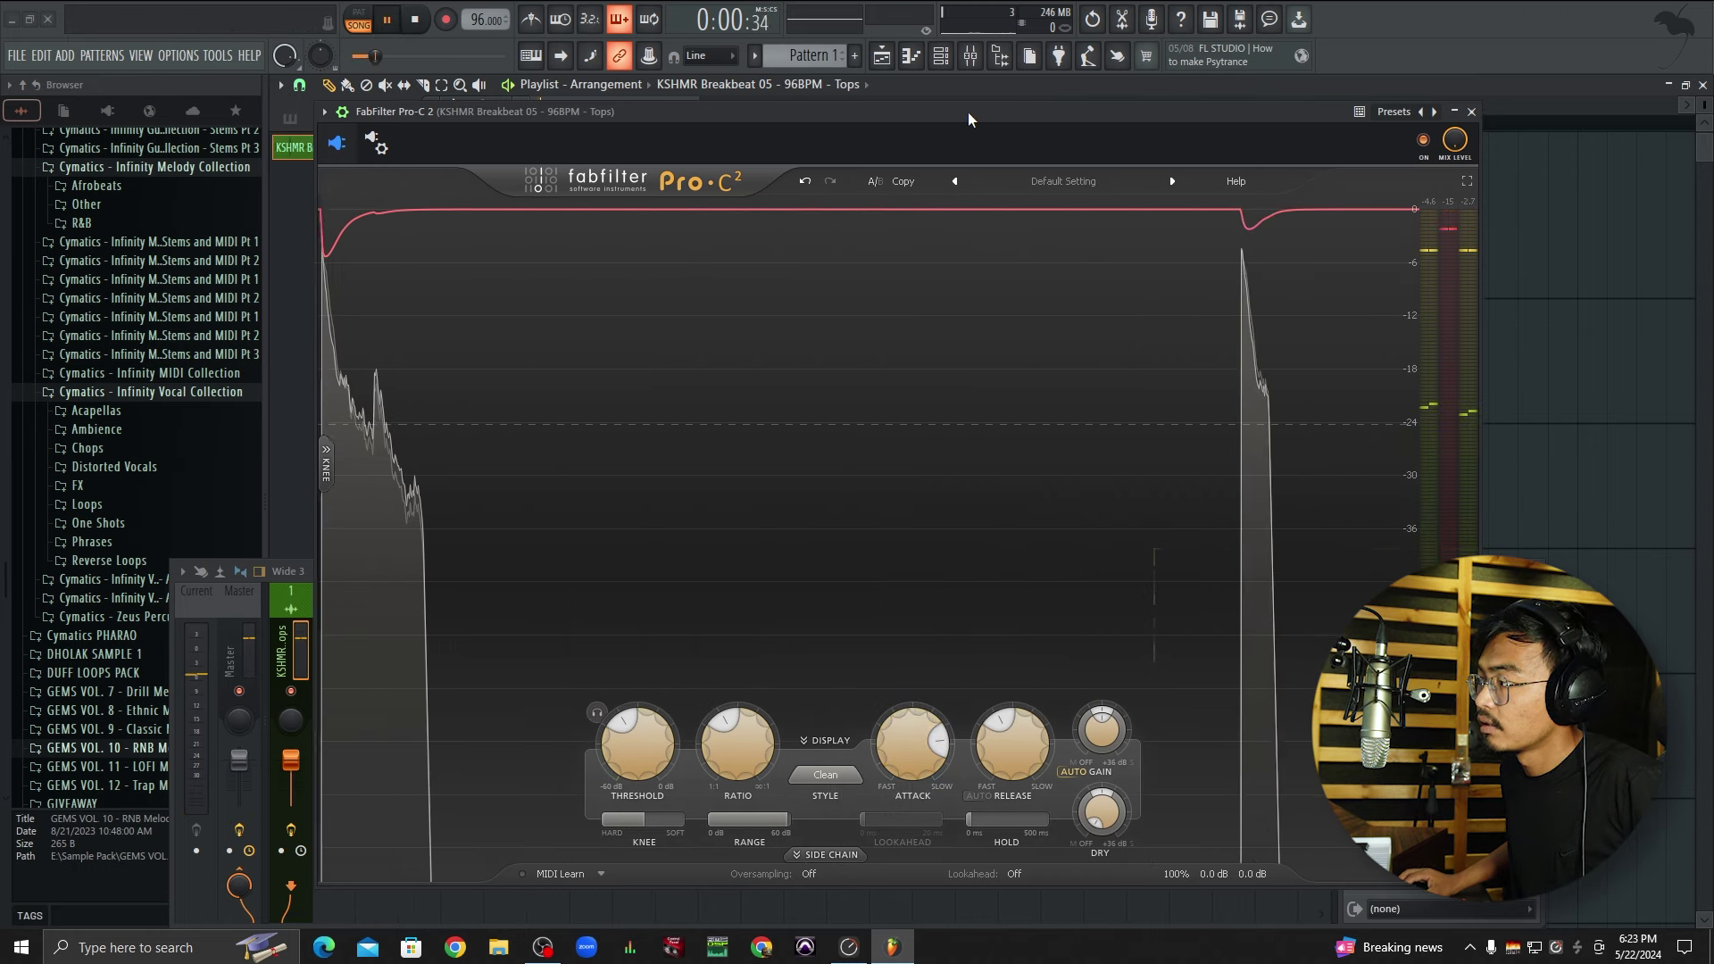
key("space")
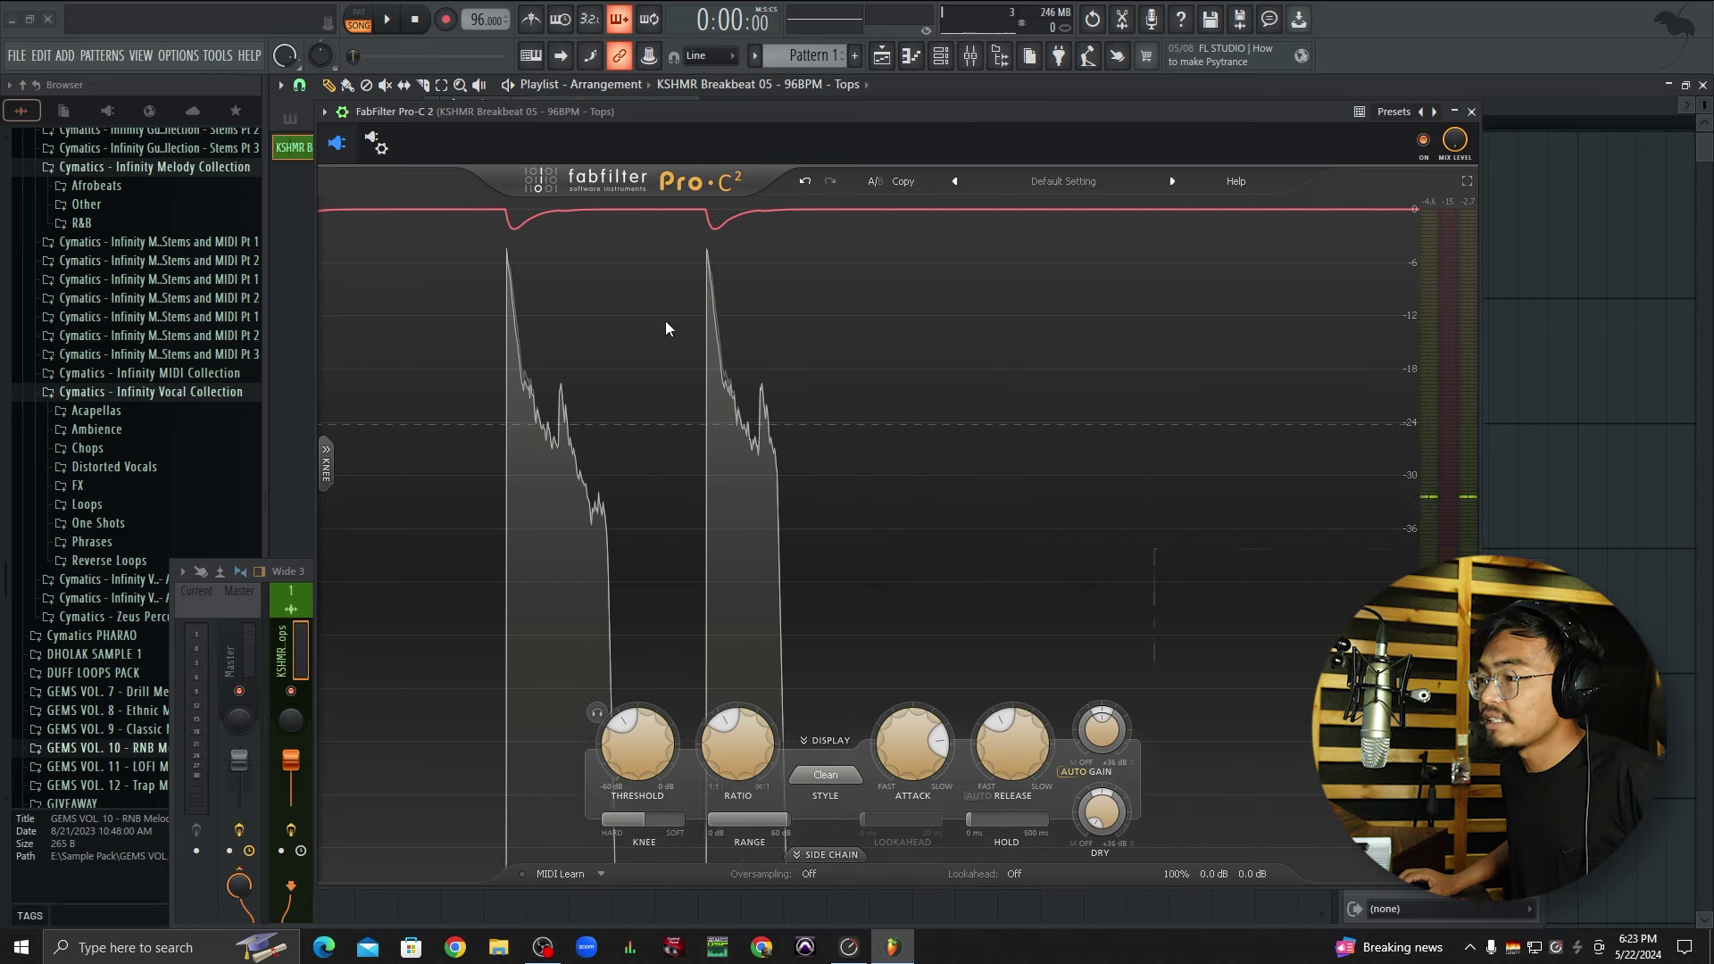
left_click(1475, 115)
Reopen Pro-C 2 from the mixer slot, move its window, and shorten the attack to about 7 ms.
scroll(544, 312, "up", 2)
scroll(593, 264, "up", 4)
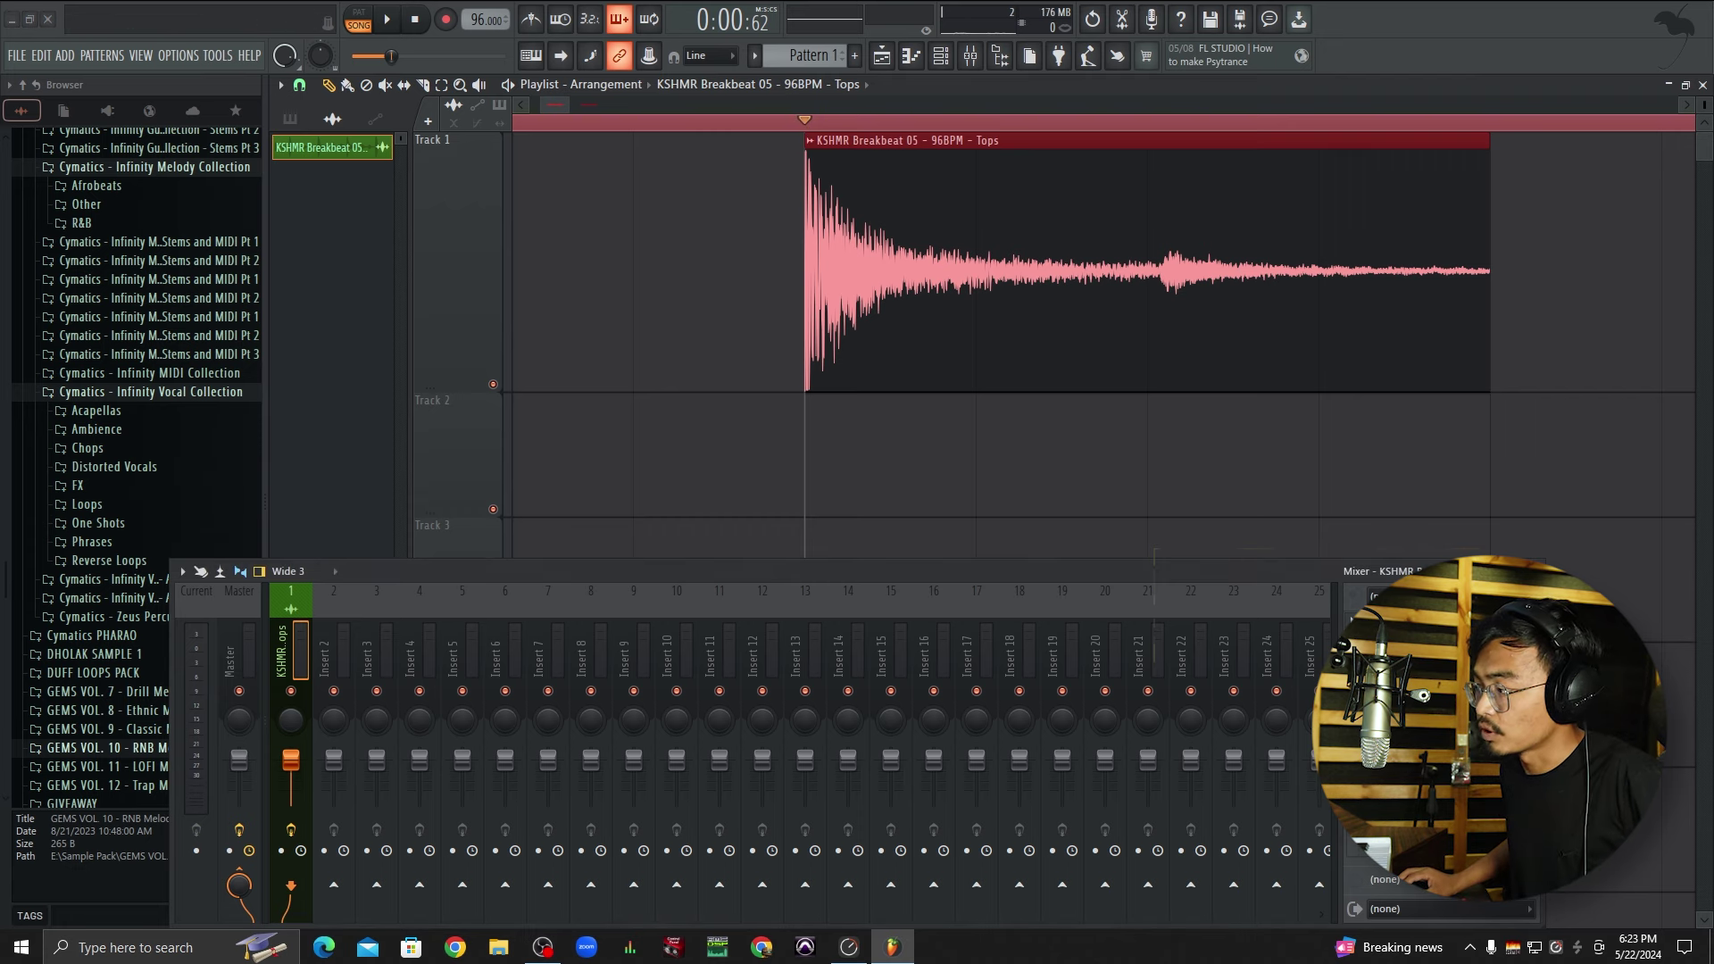
left_click(1428, 622)
left_click_drag(957, 142, 1001, 158)
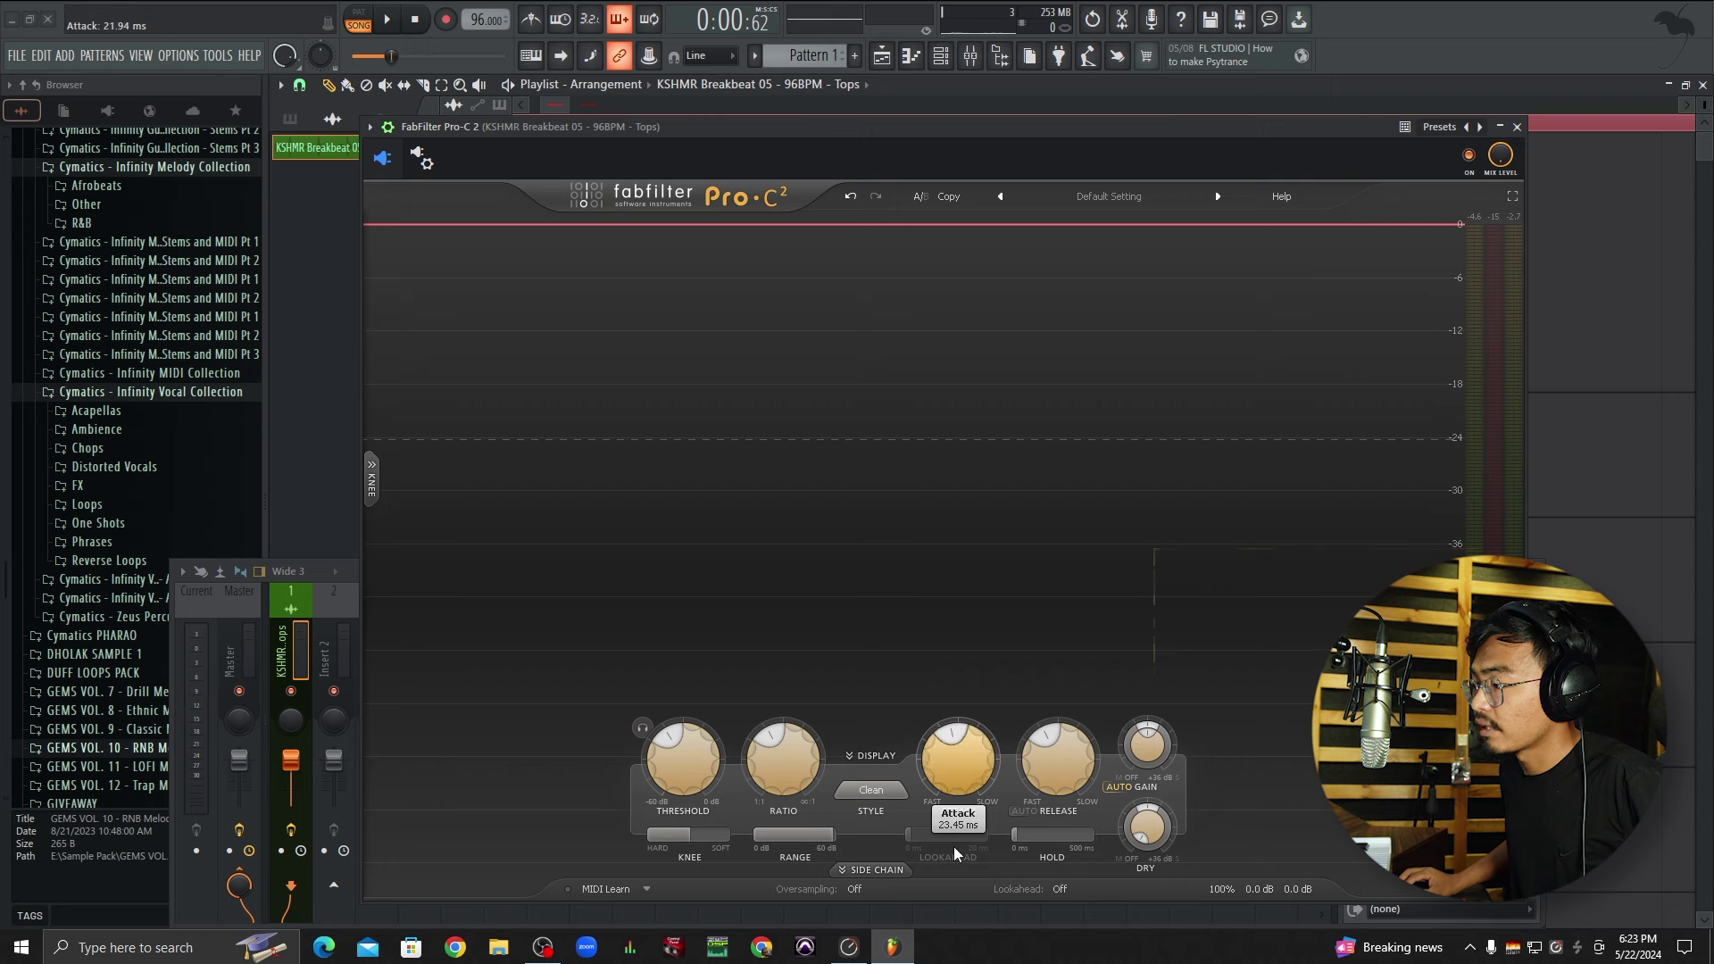
left_click_drag(954, 853, 955, 859)
Reset the attack to 0.005 ms, raise it to 43.20 ms, and play the breakbeat.
left_click_drag(746, 138, 737, 141)
left_click_drag(941, 782, 941, 871)
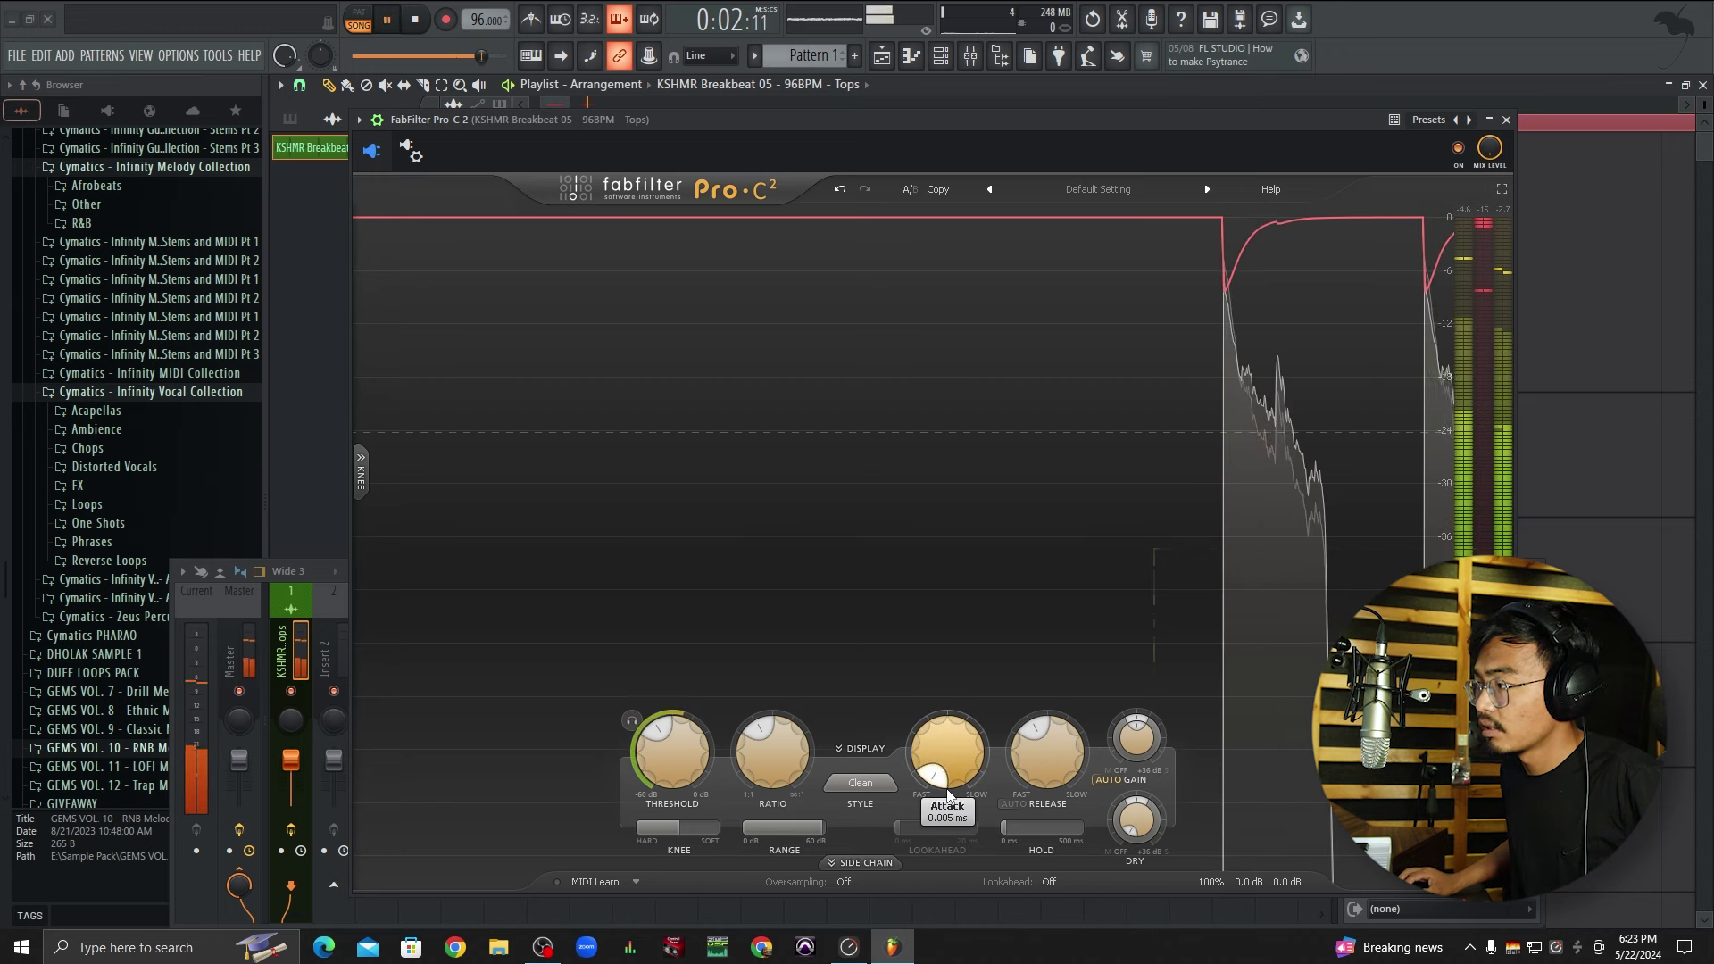
key("space")
mouse_move(944, 792)
left_mouse_down()
mouse_move(952, 686)
mouse_move(950, 762)
left_mouse_up()
key("space")
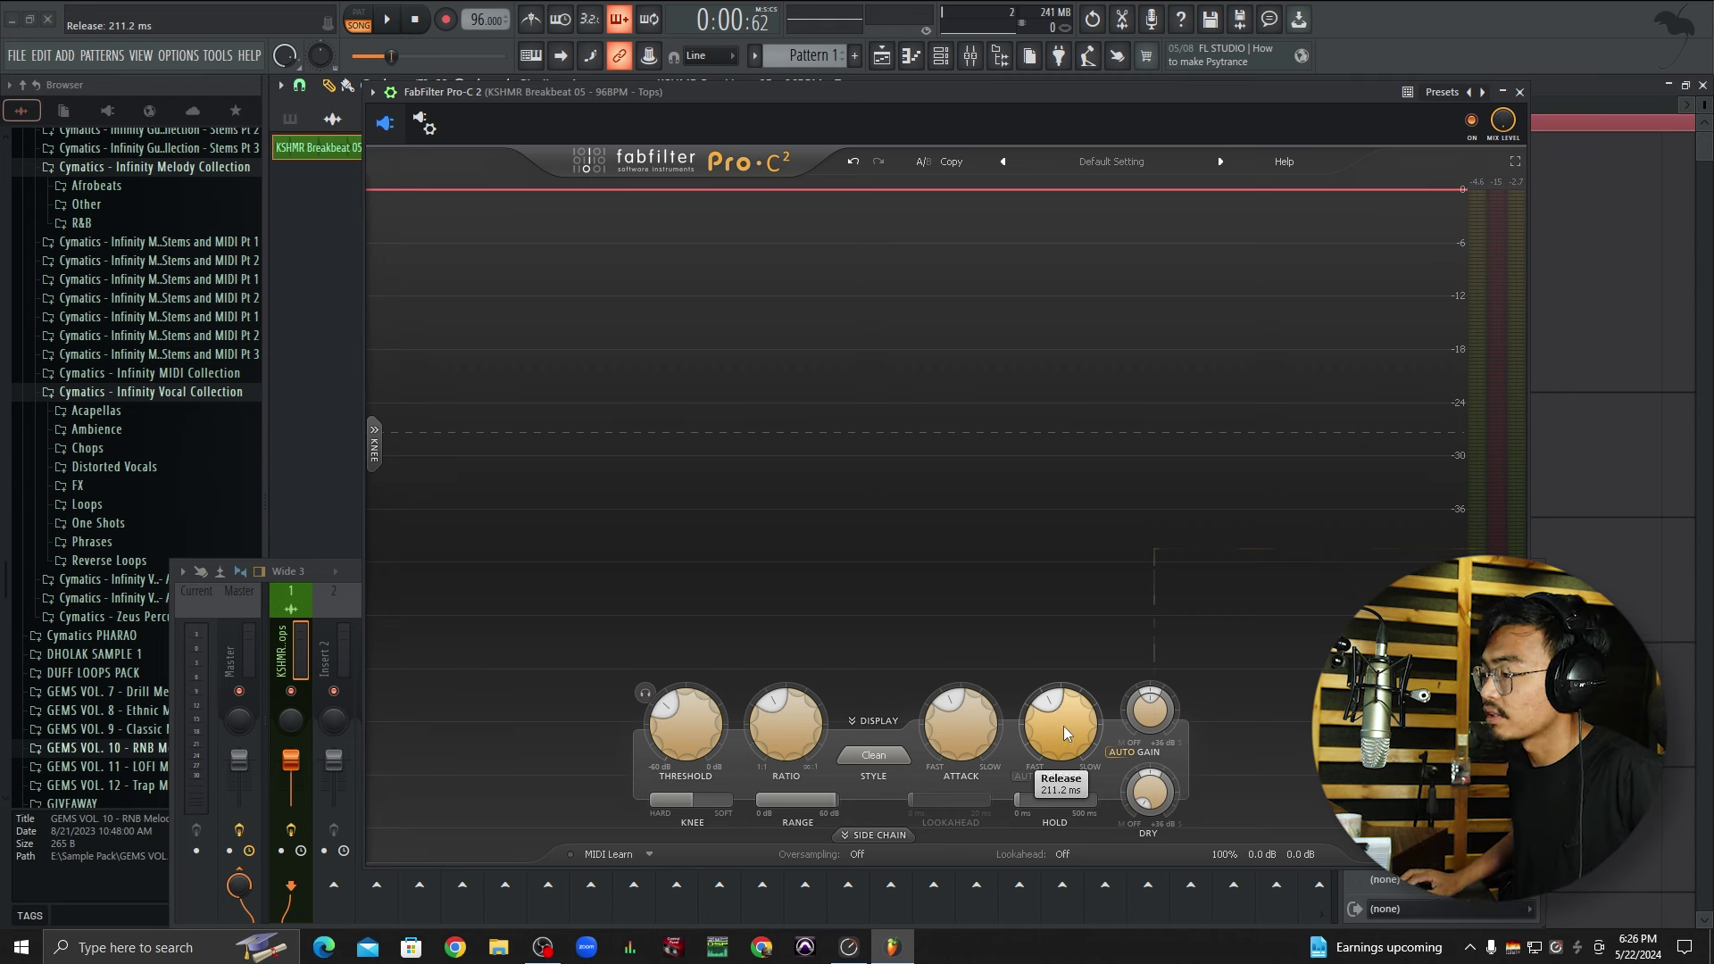
Audition the Pro-C 2 release at about 90 ms, then about 254 ms, on the breakbeat.
left_click_drag(1063, 732, 1070, 866)
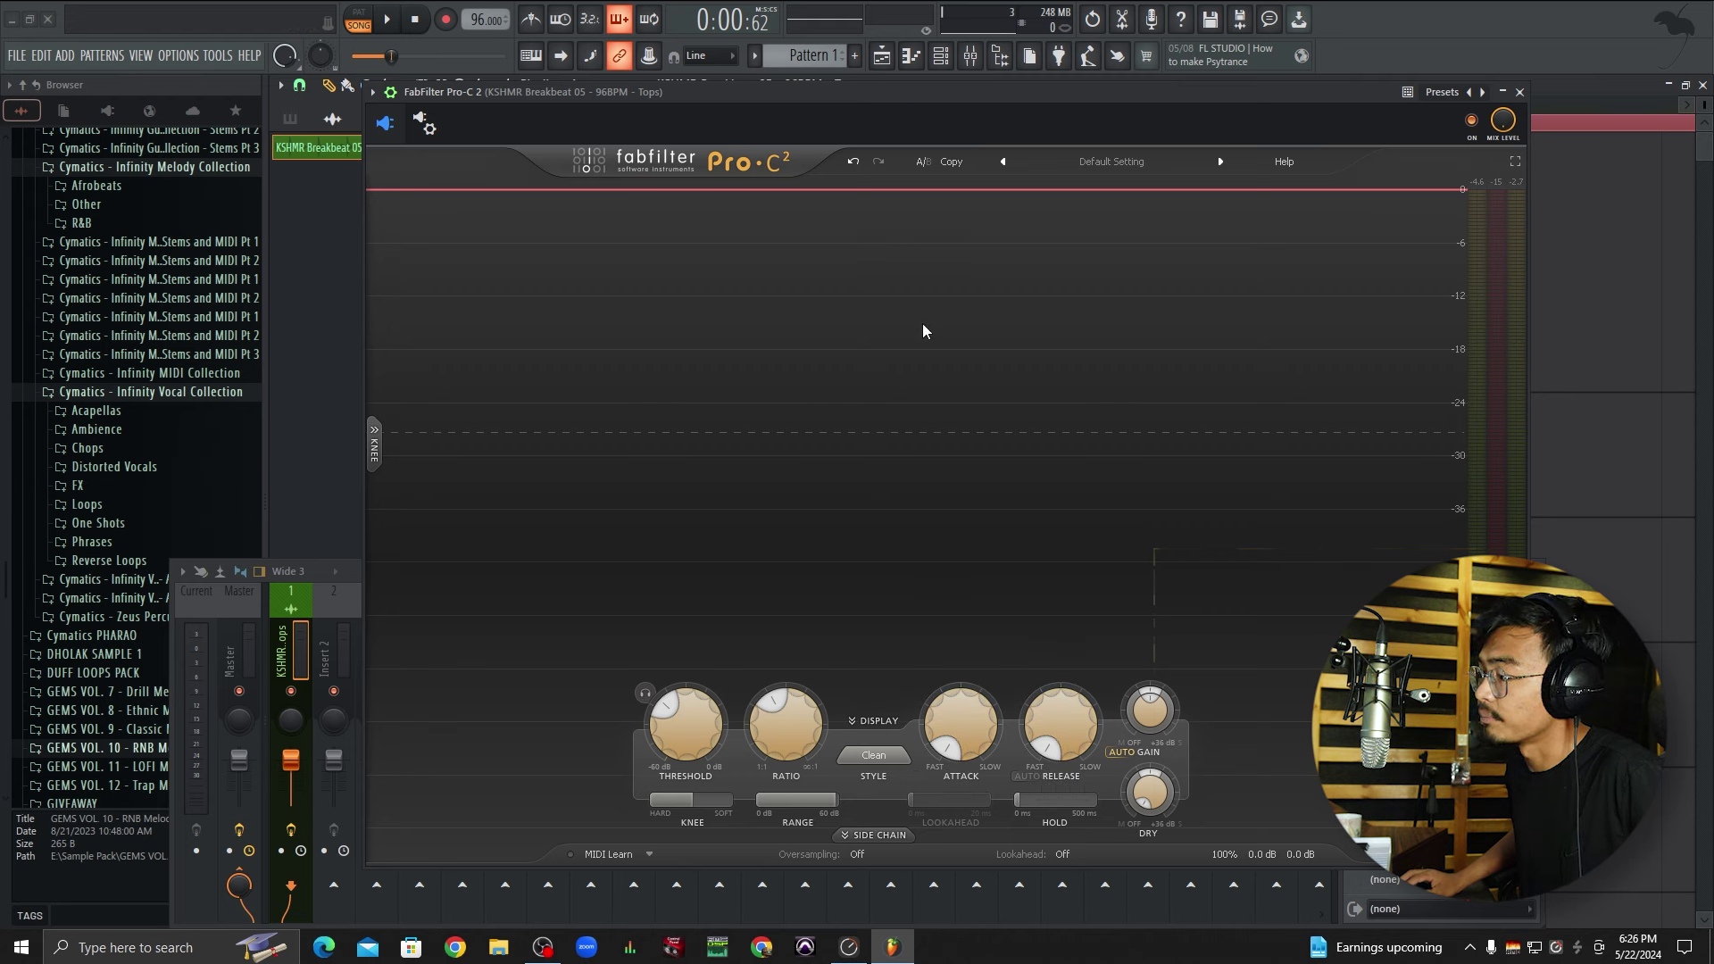
key("space")
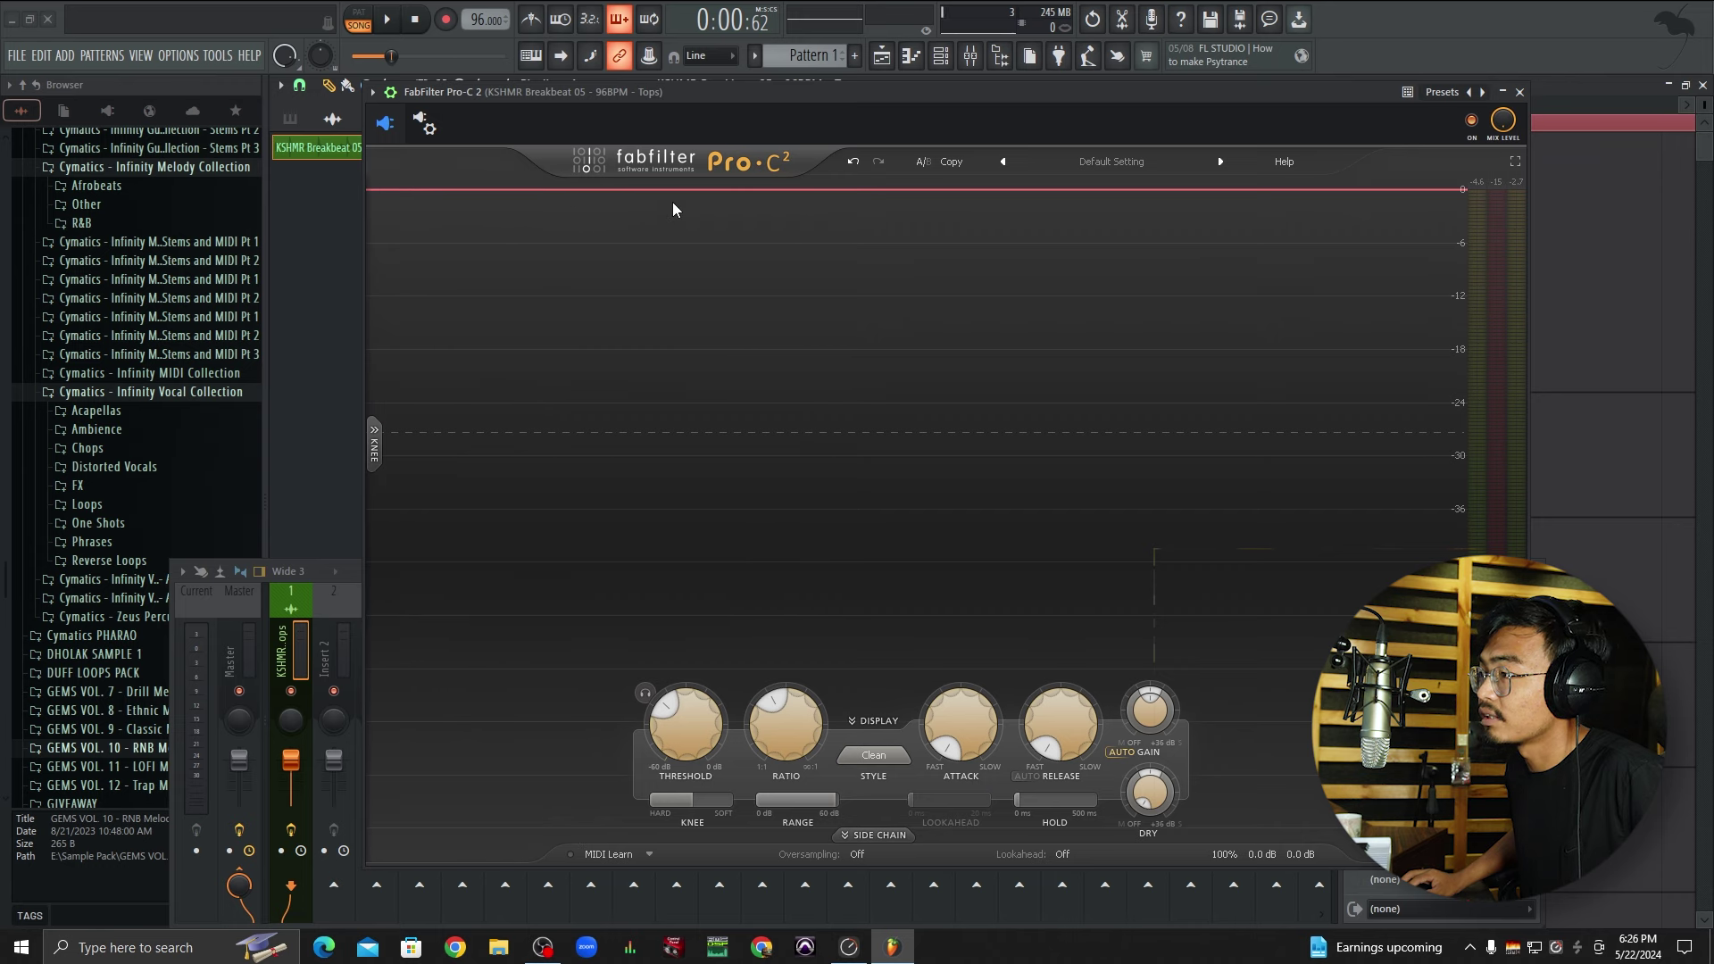
key("space")
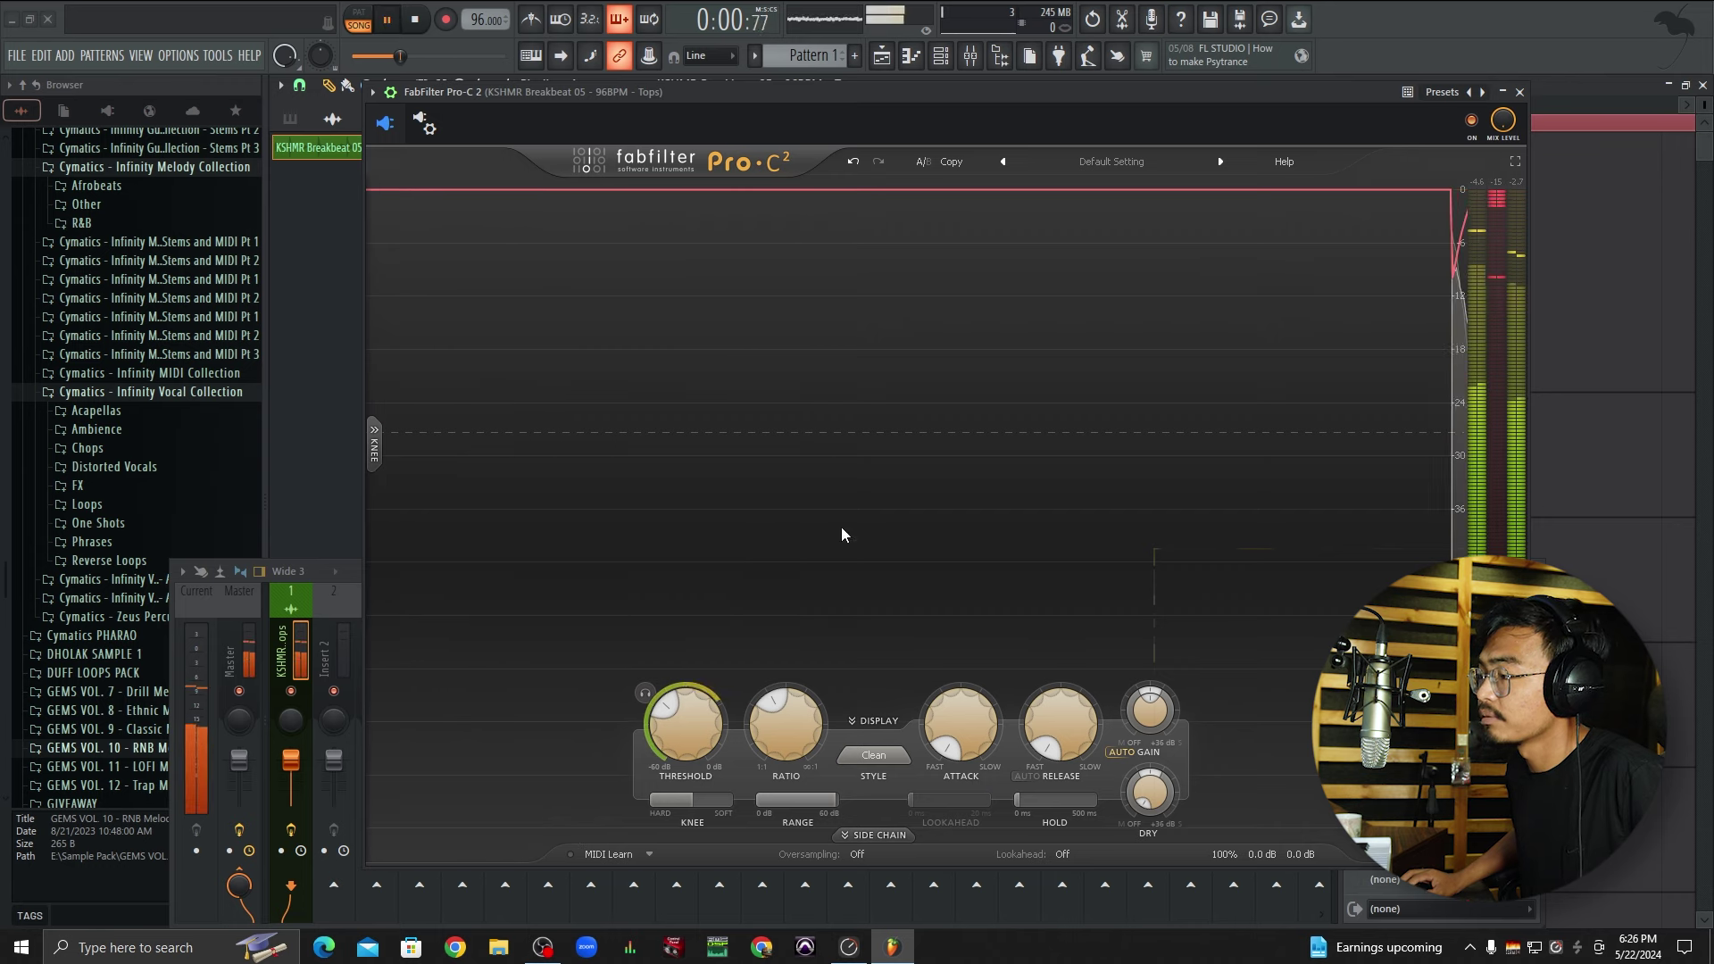
key("space")
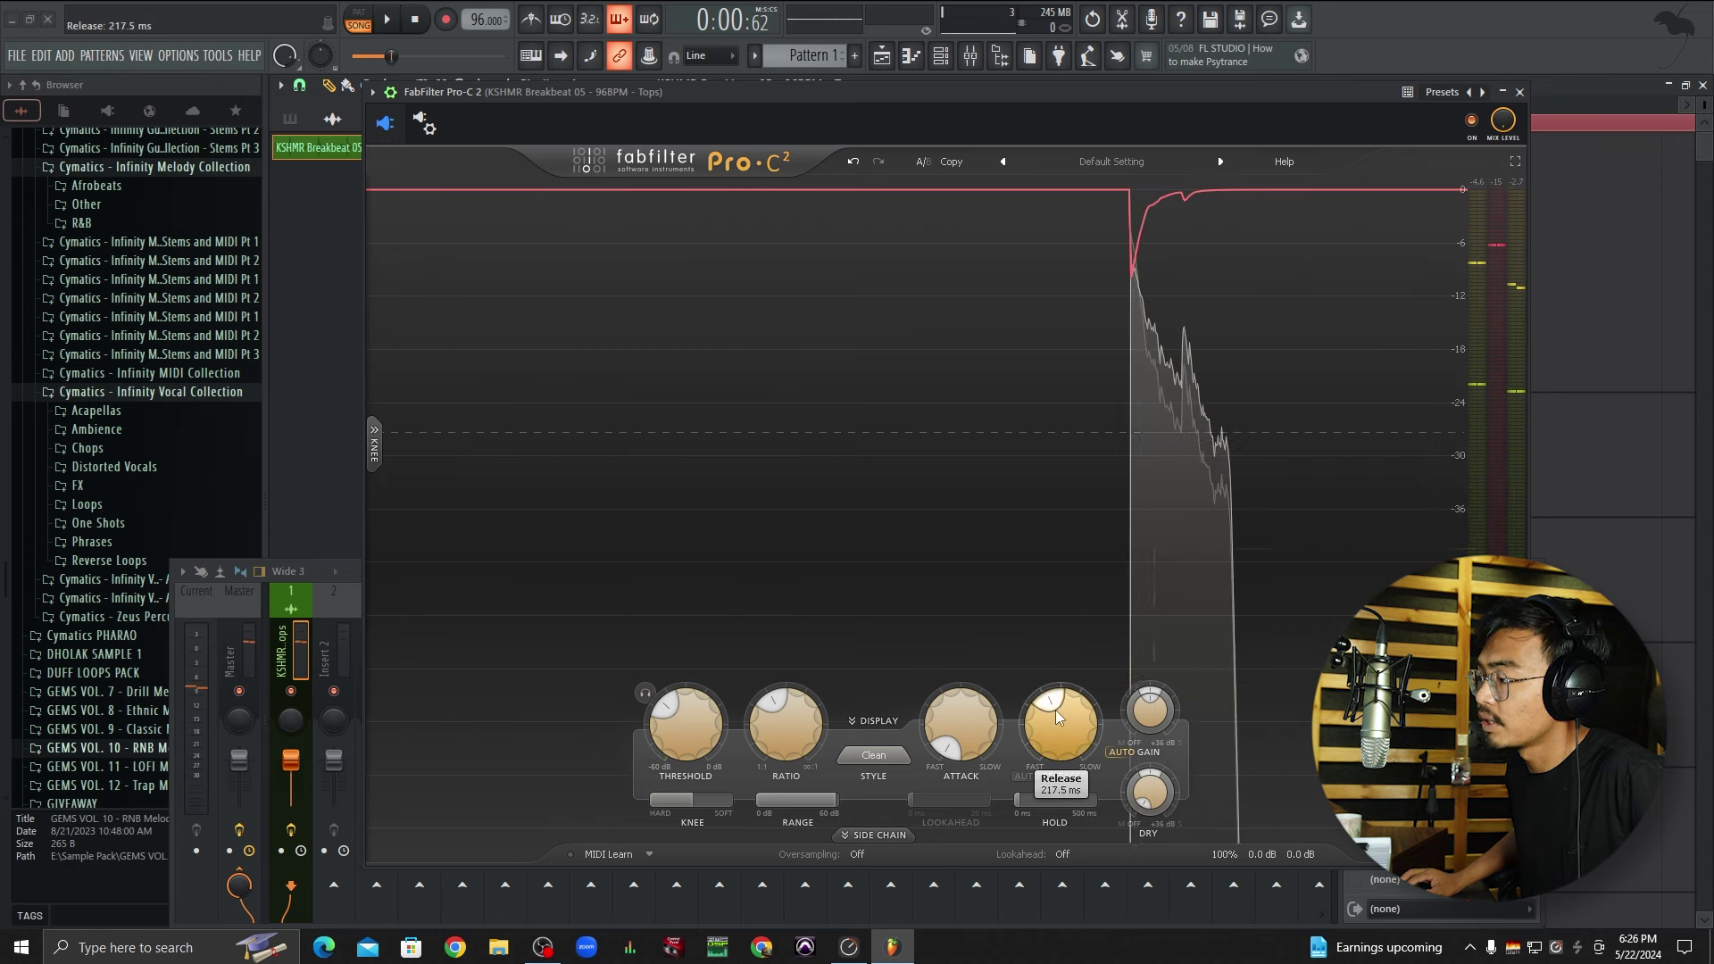
left_click_drag(1057, 704, 923, 219)
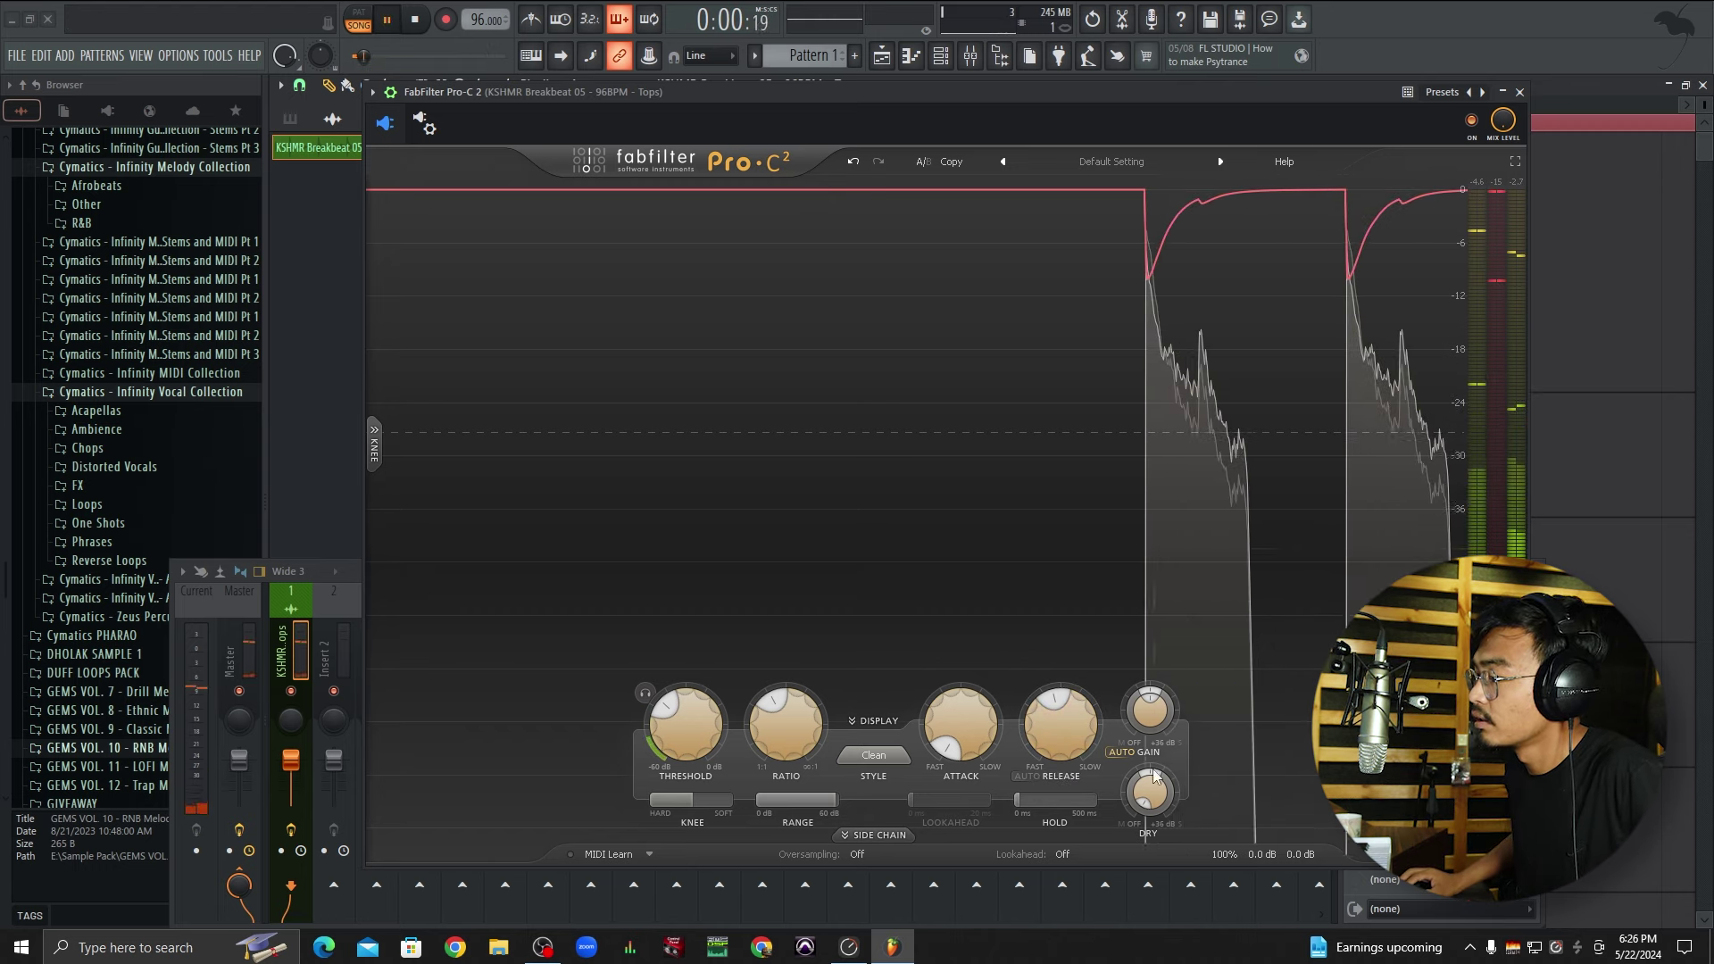
Sweep the release through about 598, 1025, 259 and 349 ms, finishing near its maximum.
left_click_drag(1065, 740, 1078, 706)
key("space")
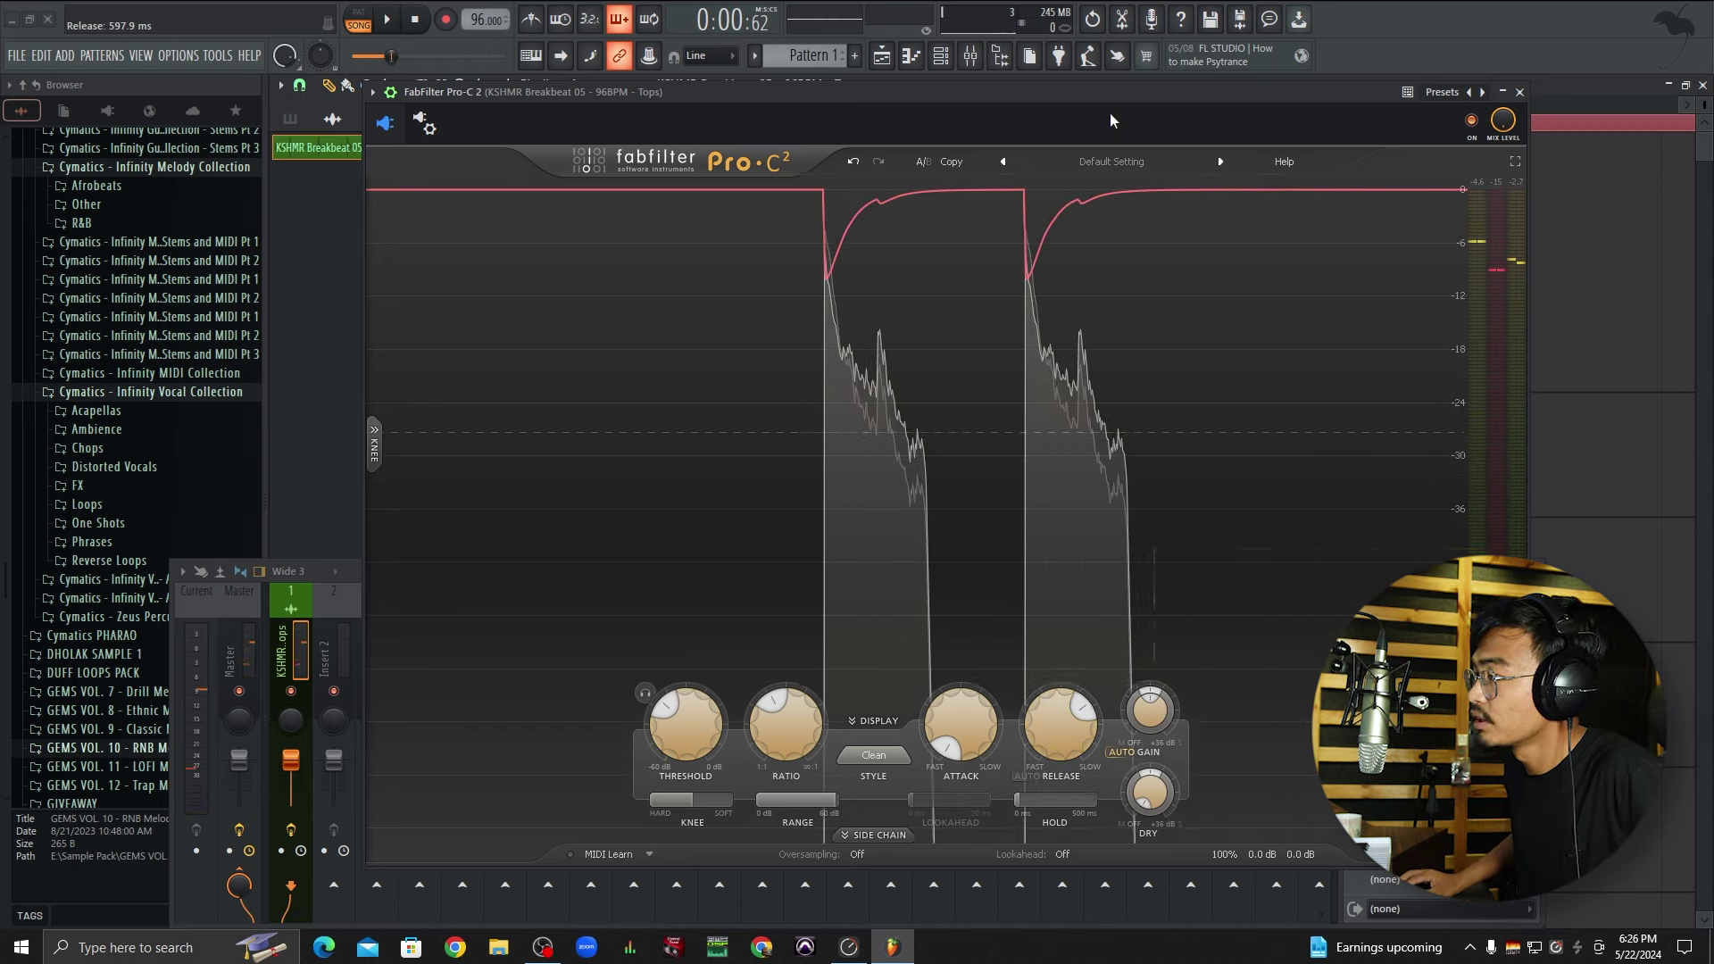
key("space")
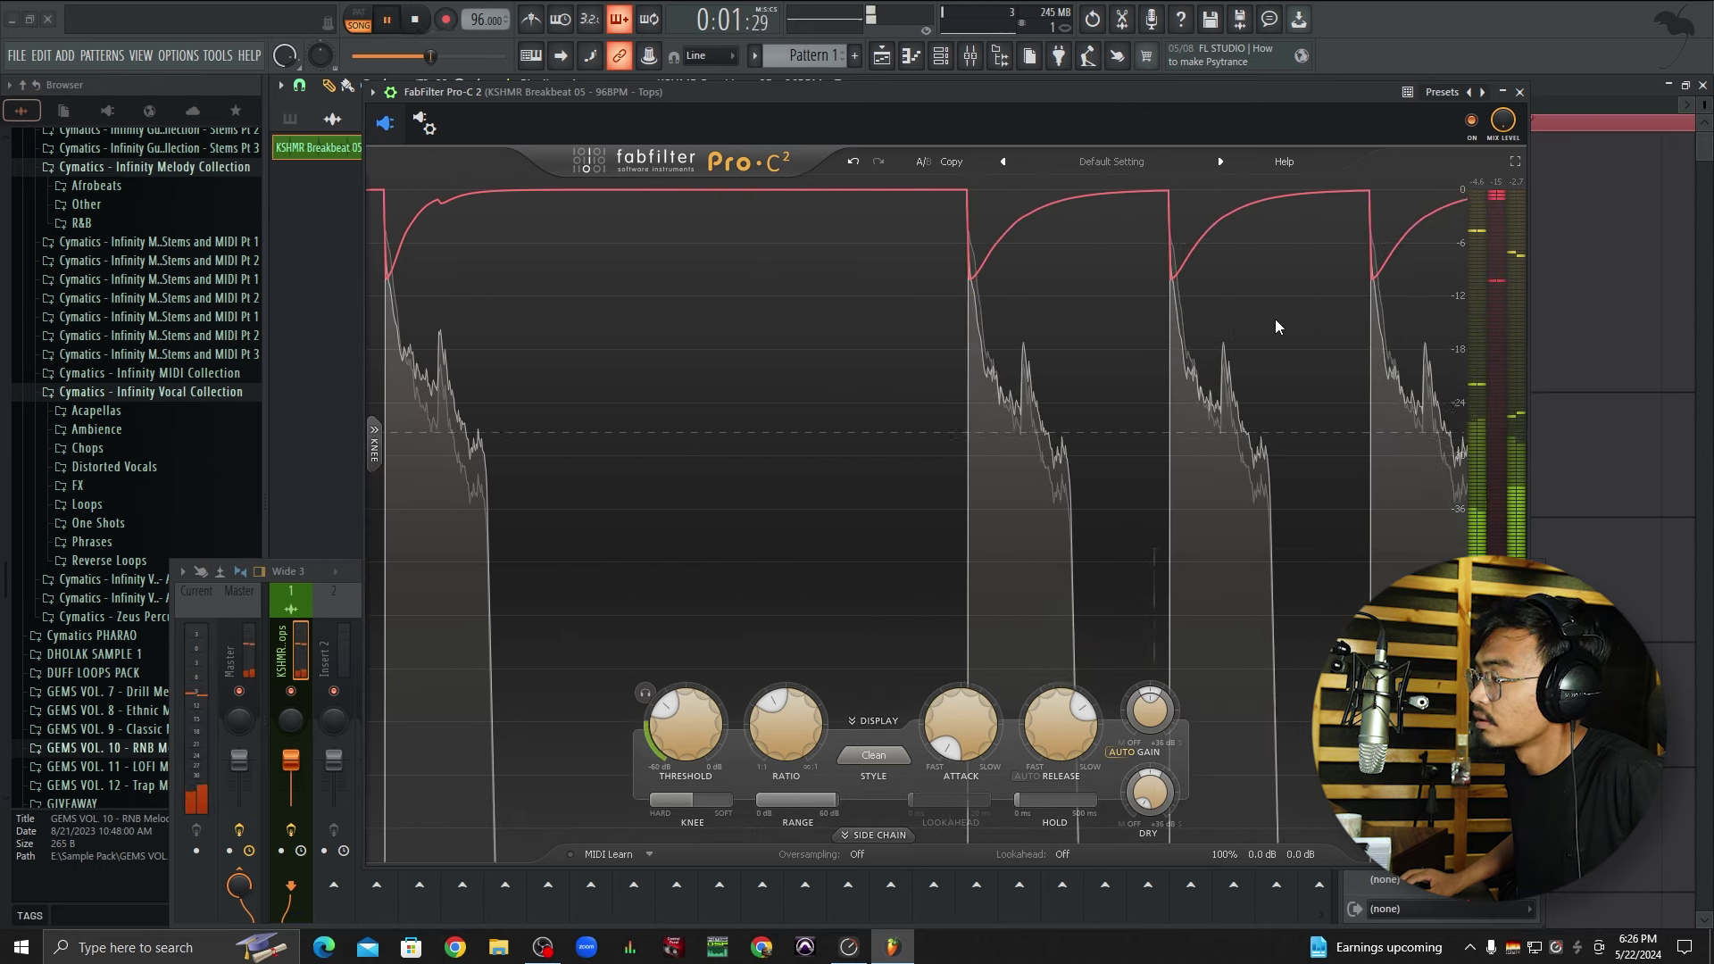
left_click_drag(1064, 710, 1139, 577)
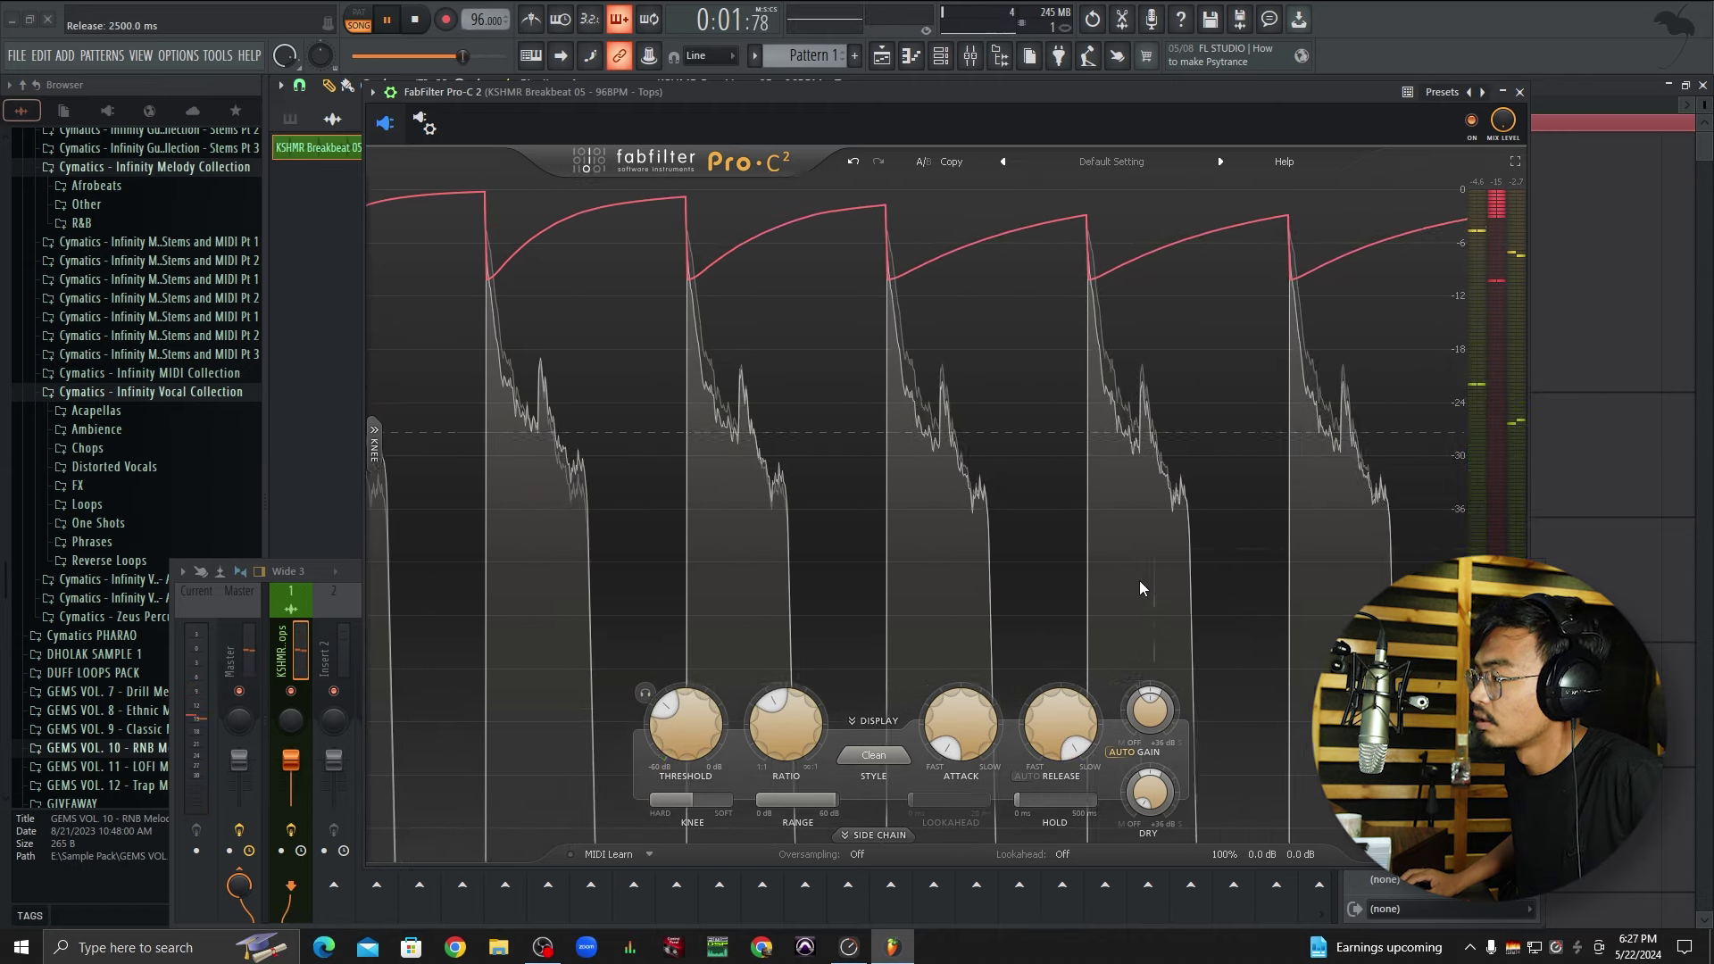
left_click_drag(1082, 714, 1064, 955)
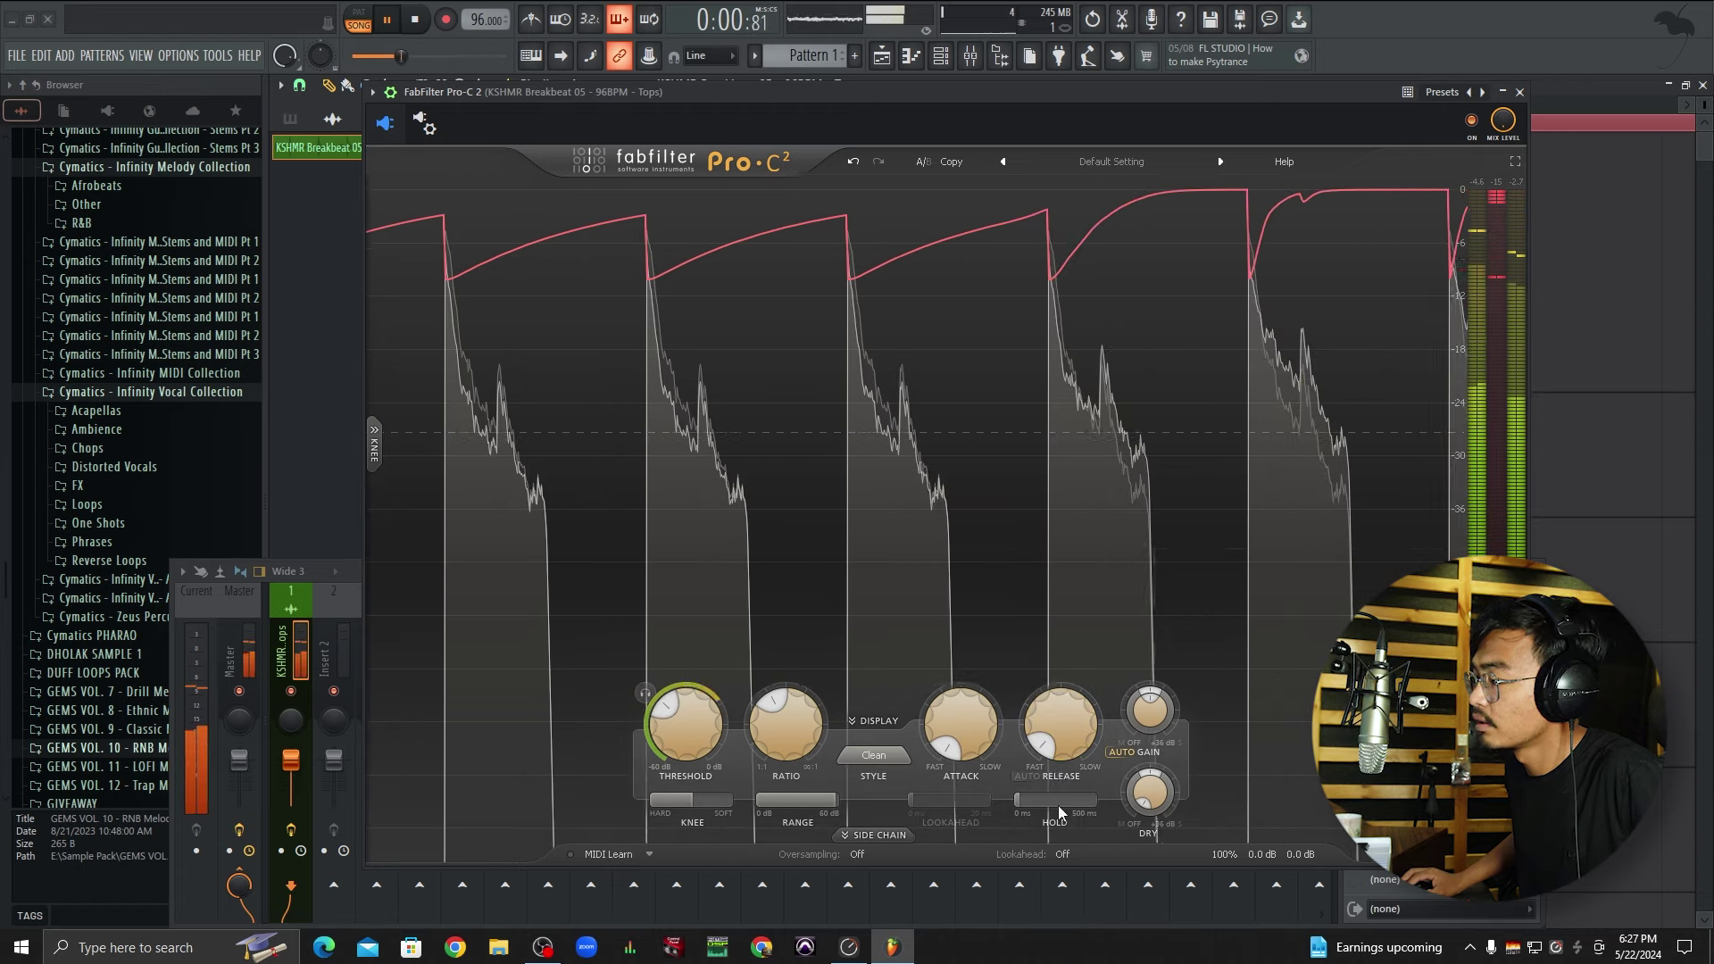
left_click_drag(1055, 749, 1071, 651)
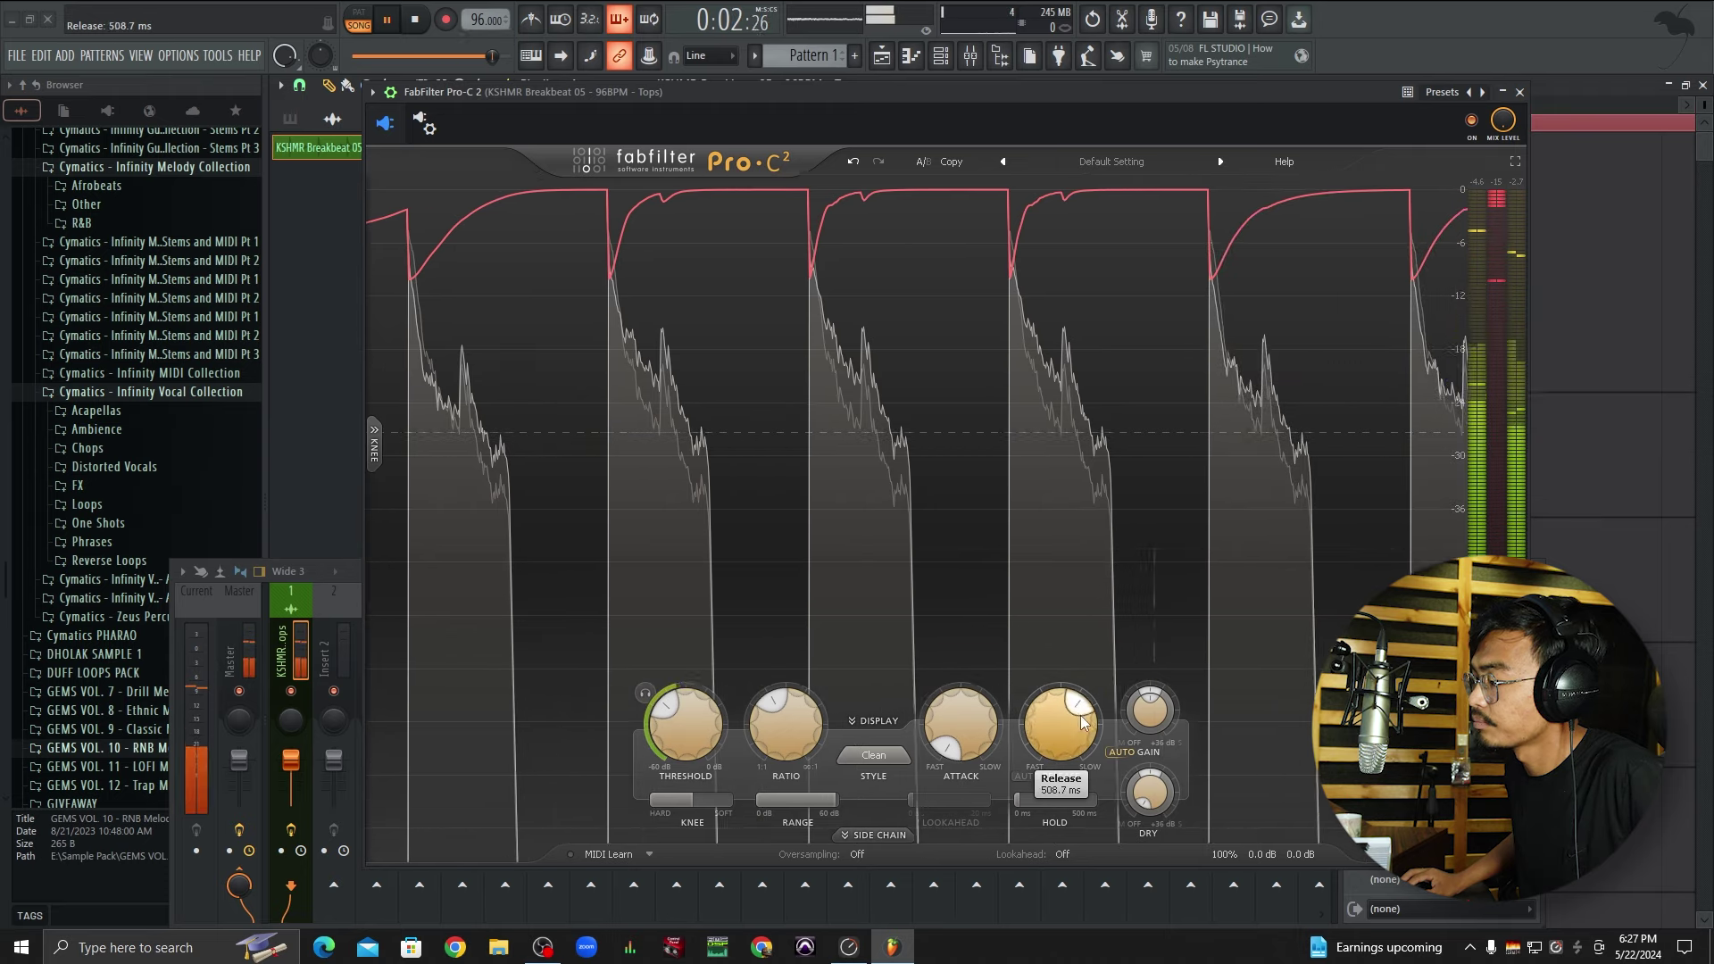
left_click_drag(1080, 717, 1084, 736)
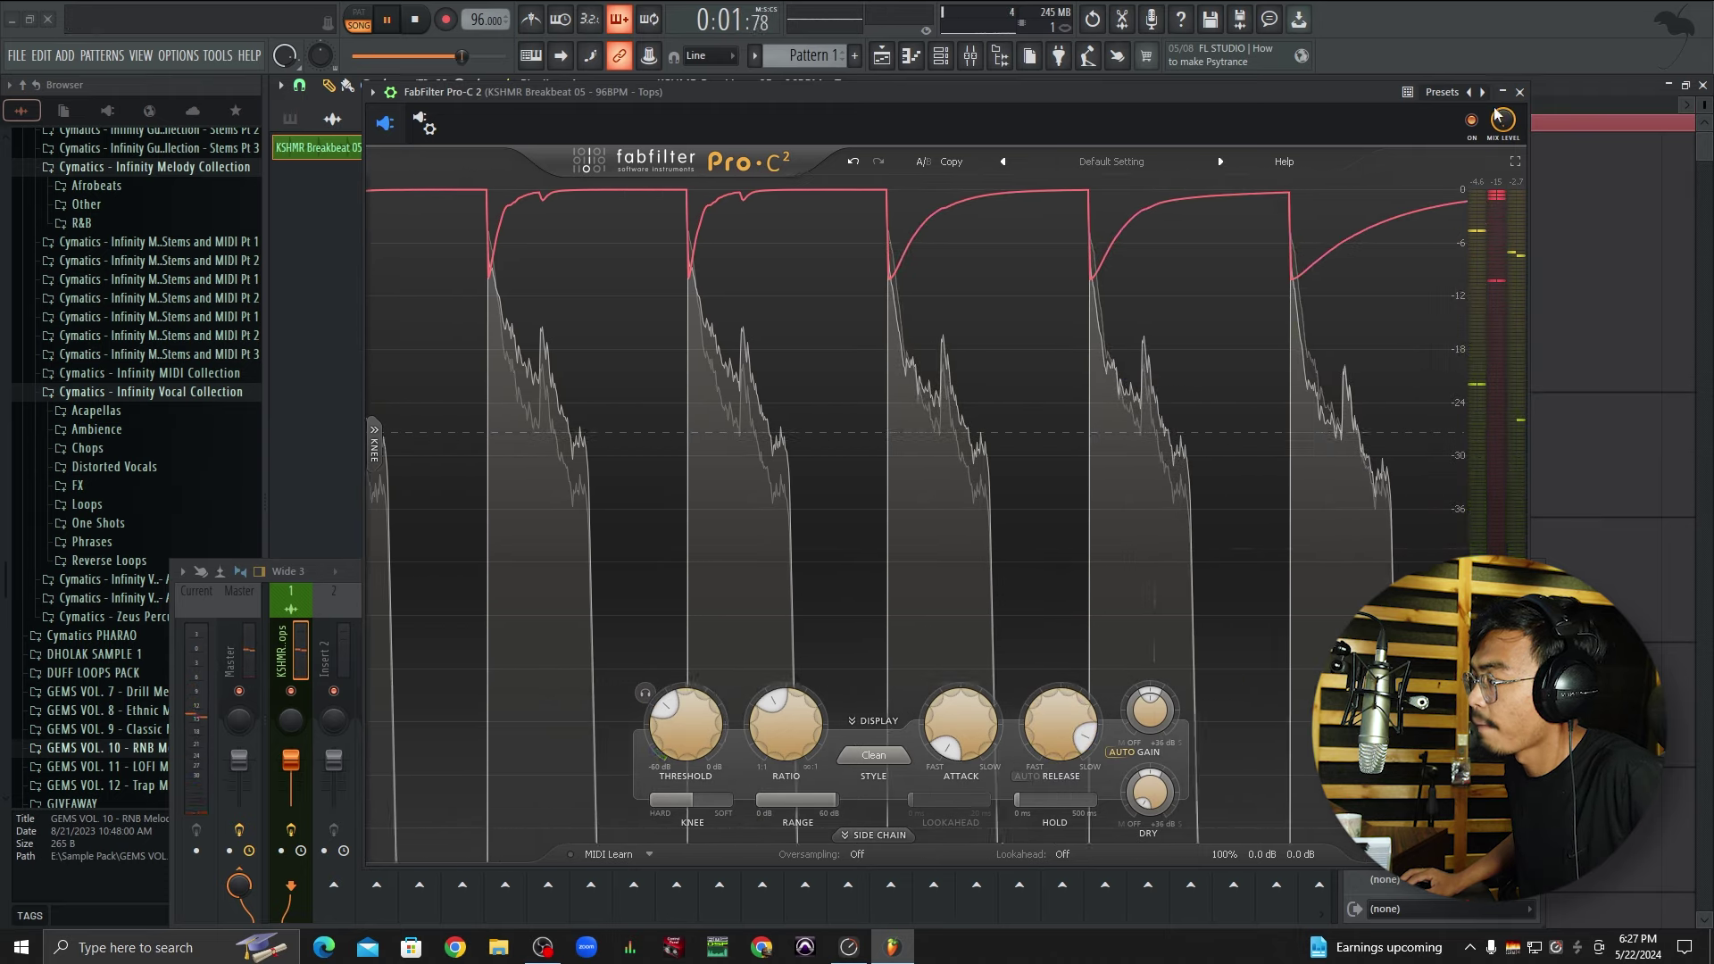
Close Pro-C 2, stop playback, and place the KSHMR Breakbeat 05 clip at Track 1 bar 1.
left_click(1520, 92)
key("space")
scroll(922, 302, "down", 5)
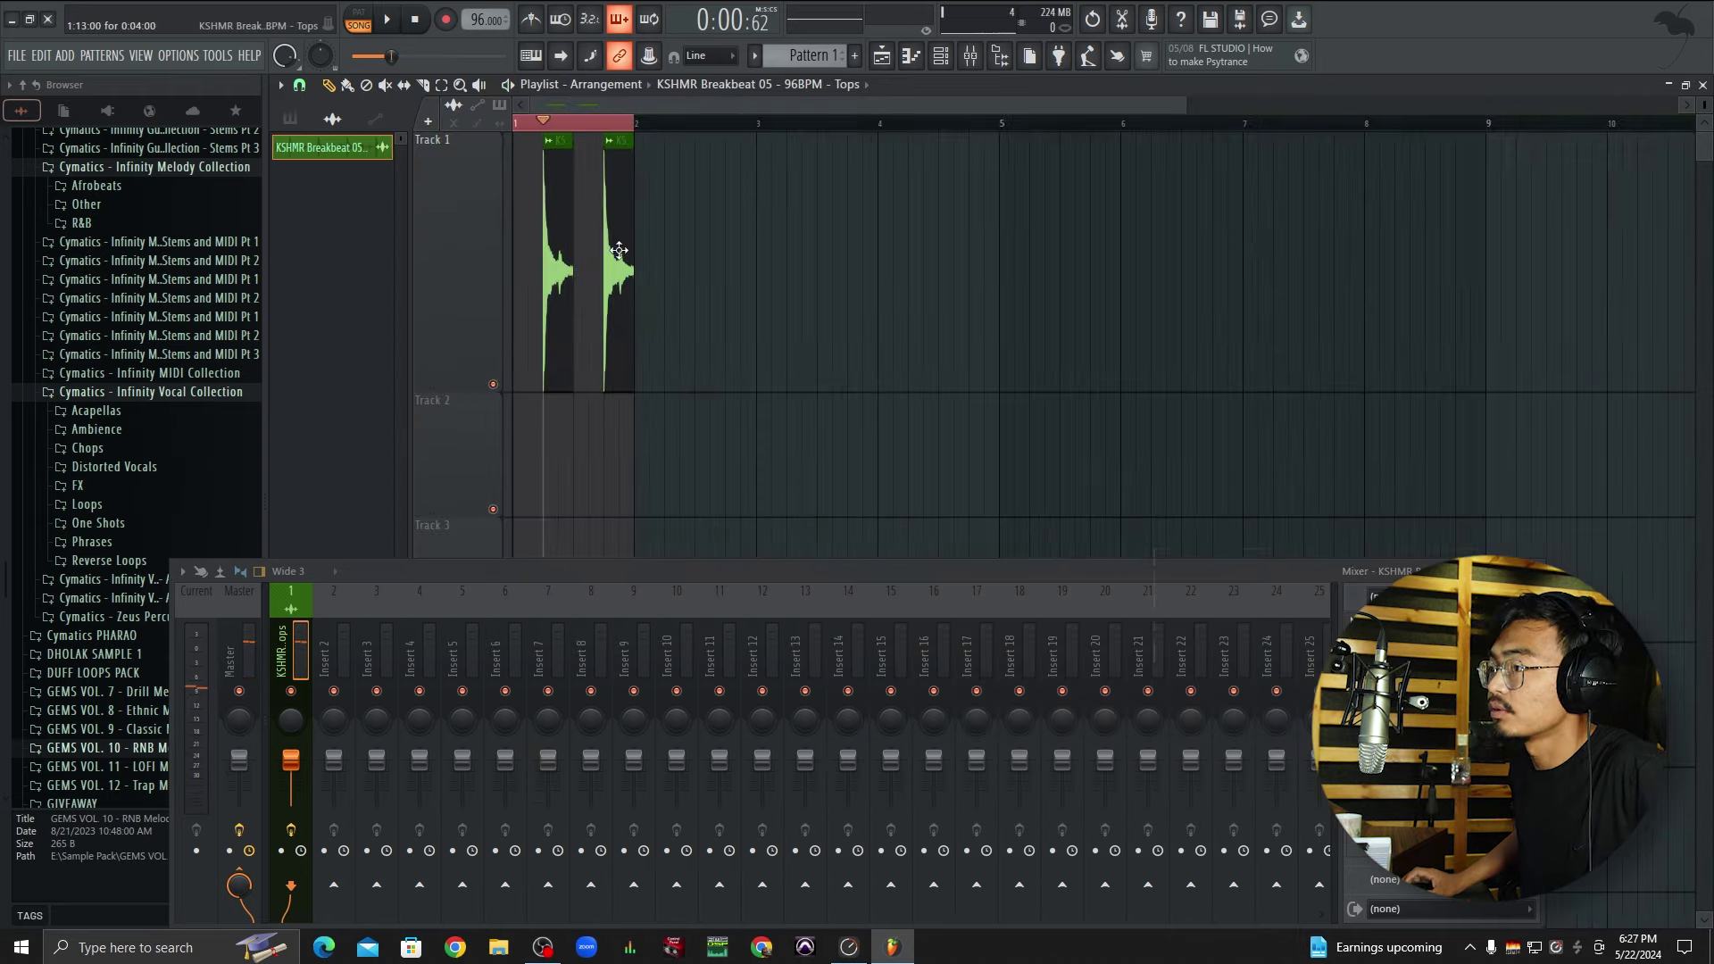
left_click_drag(310, 141, 556, 234)
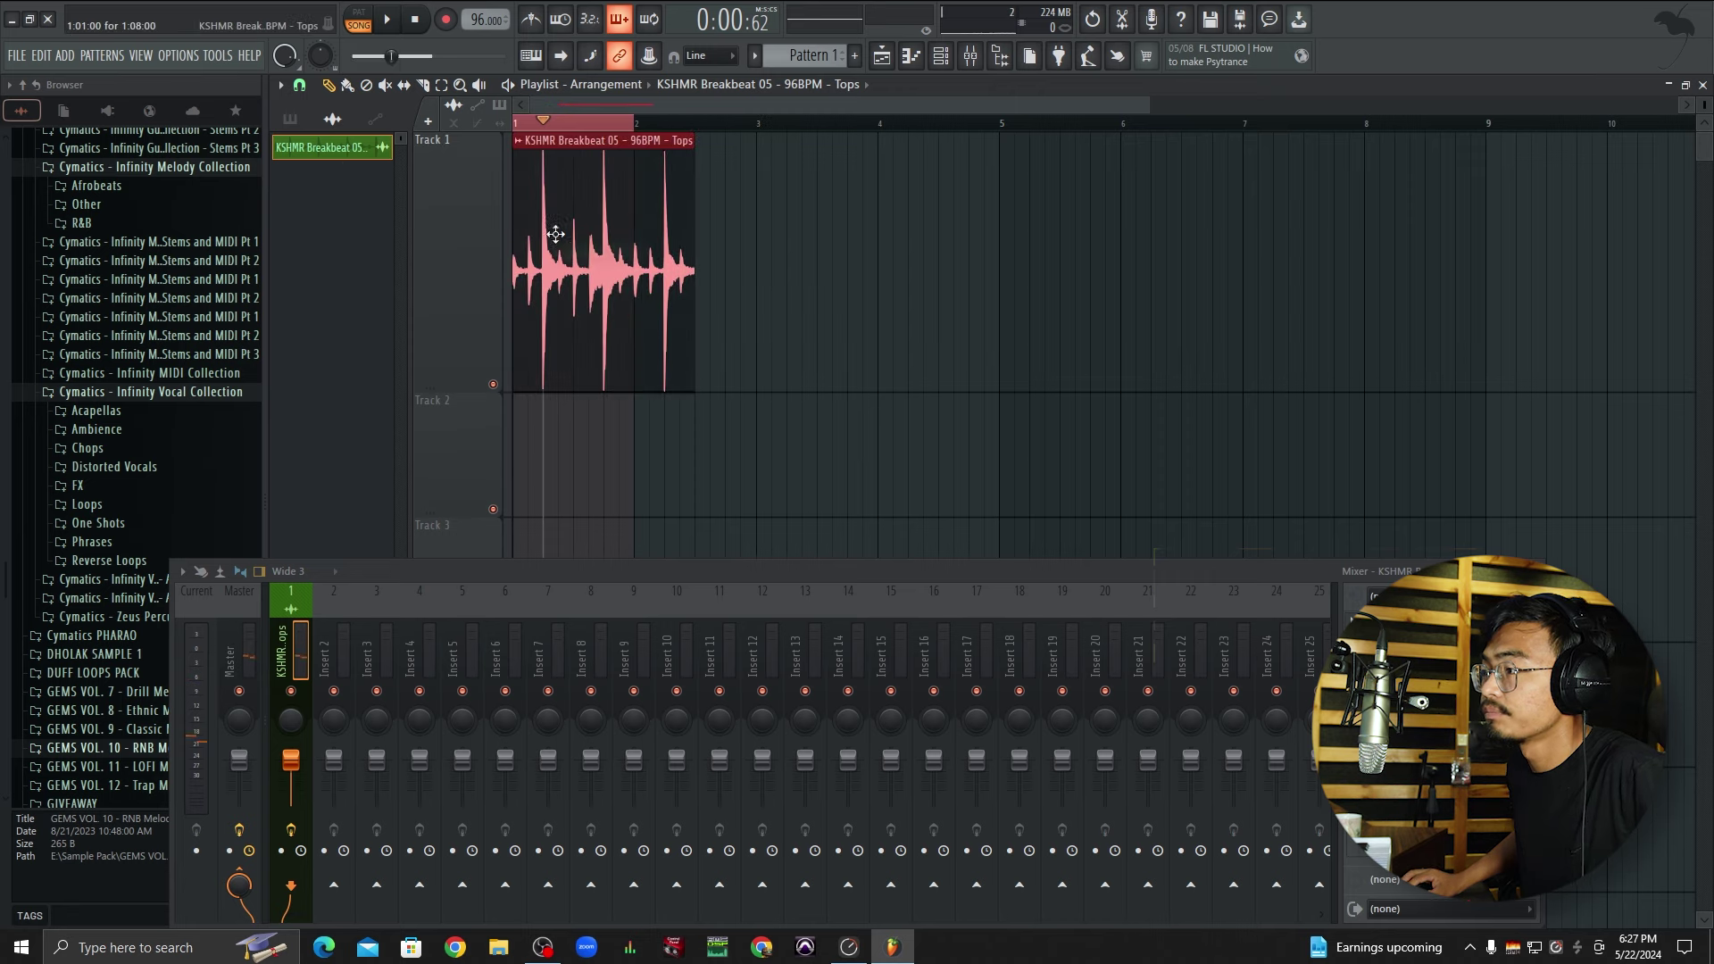
Play the arrangement with the full KSHMR Breakbeat 05 clip.
scroll(681, 230, "up", 3)
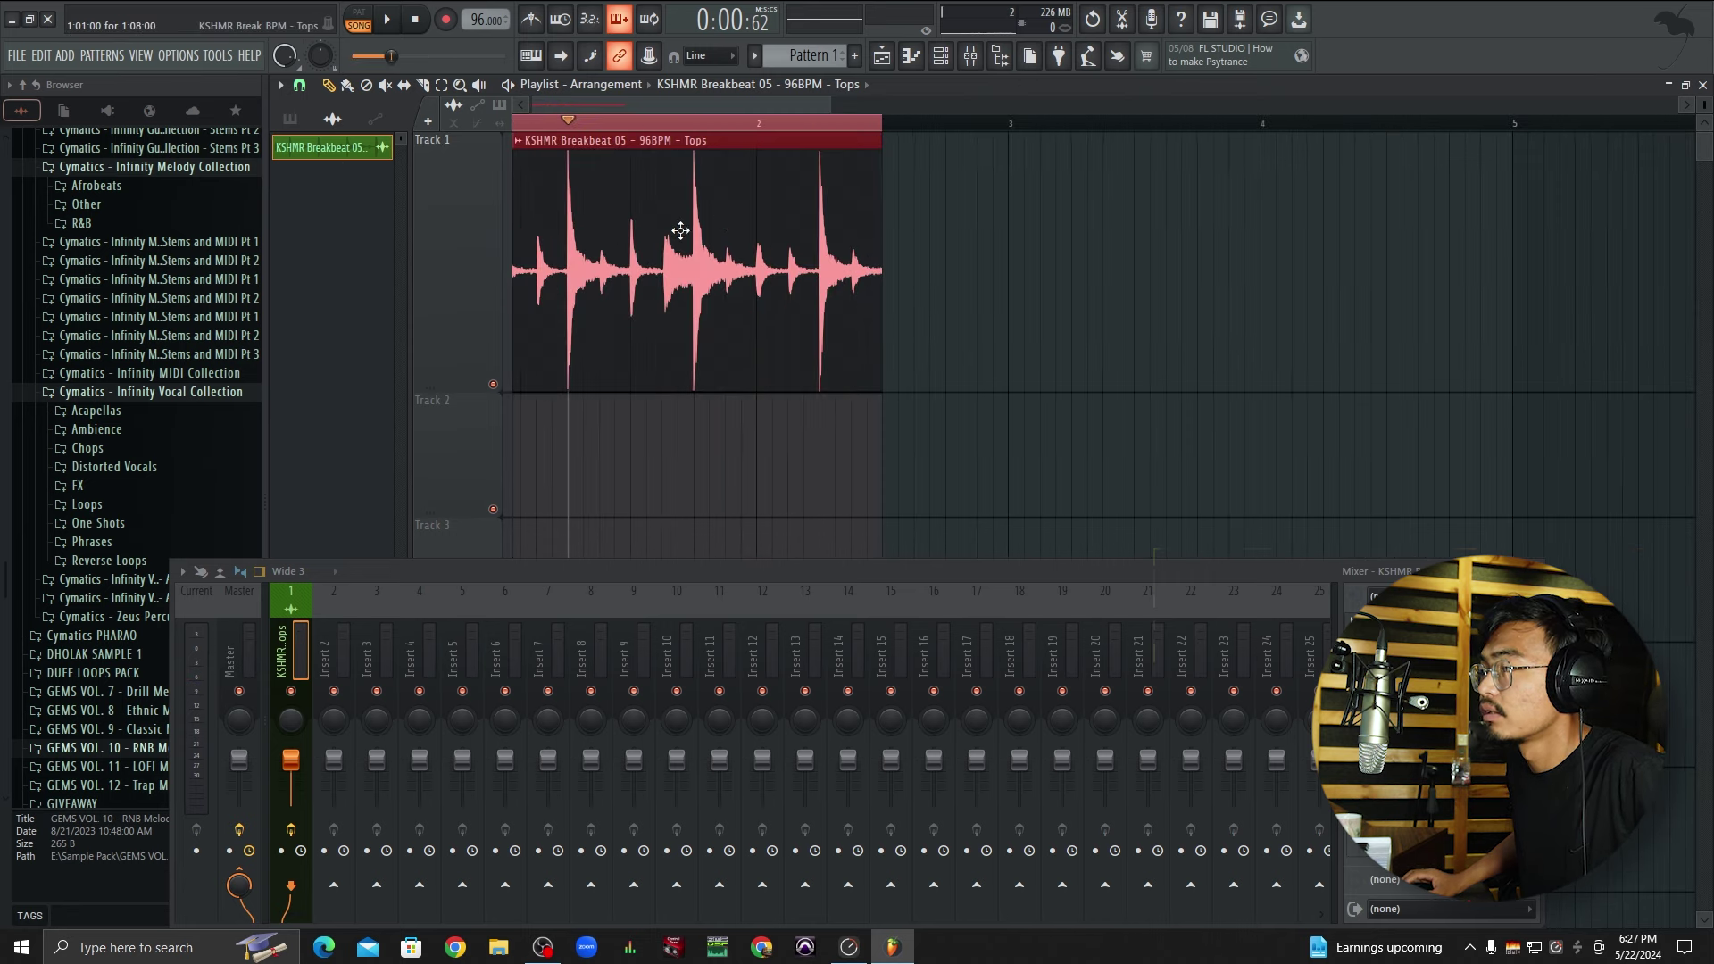
scroll(536, 259, "up", 4)
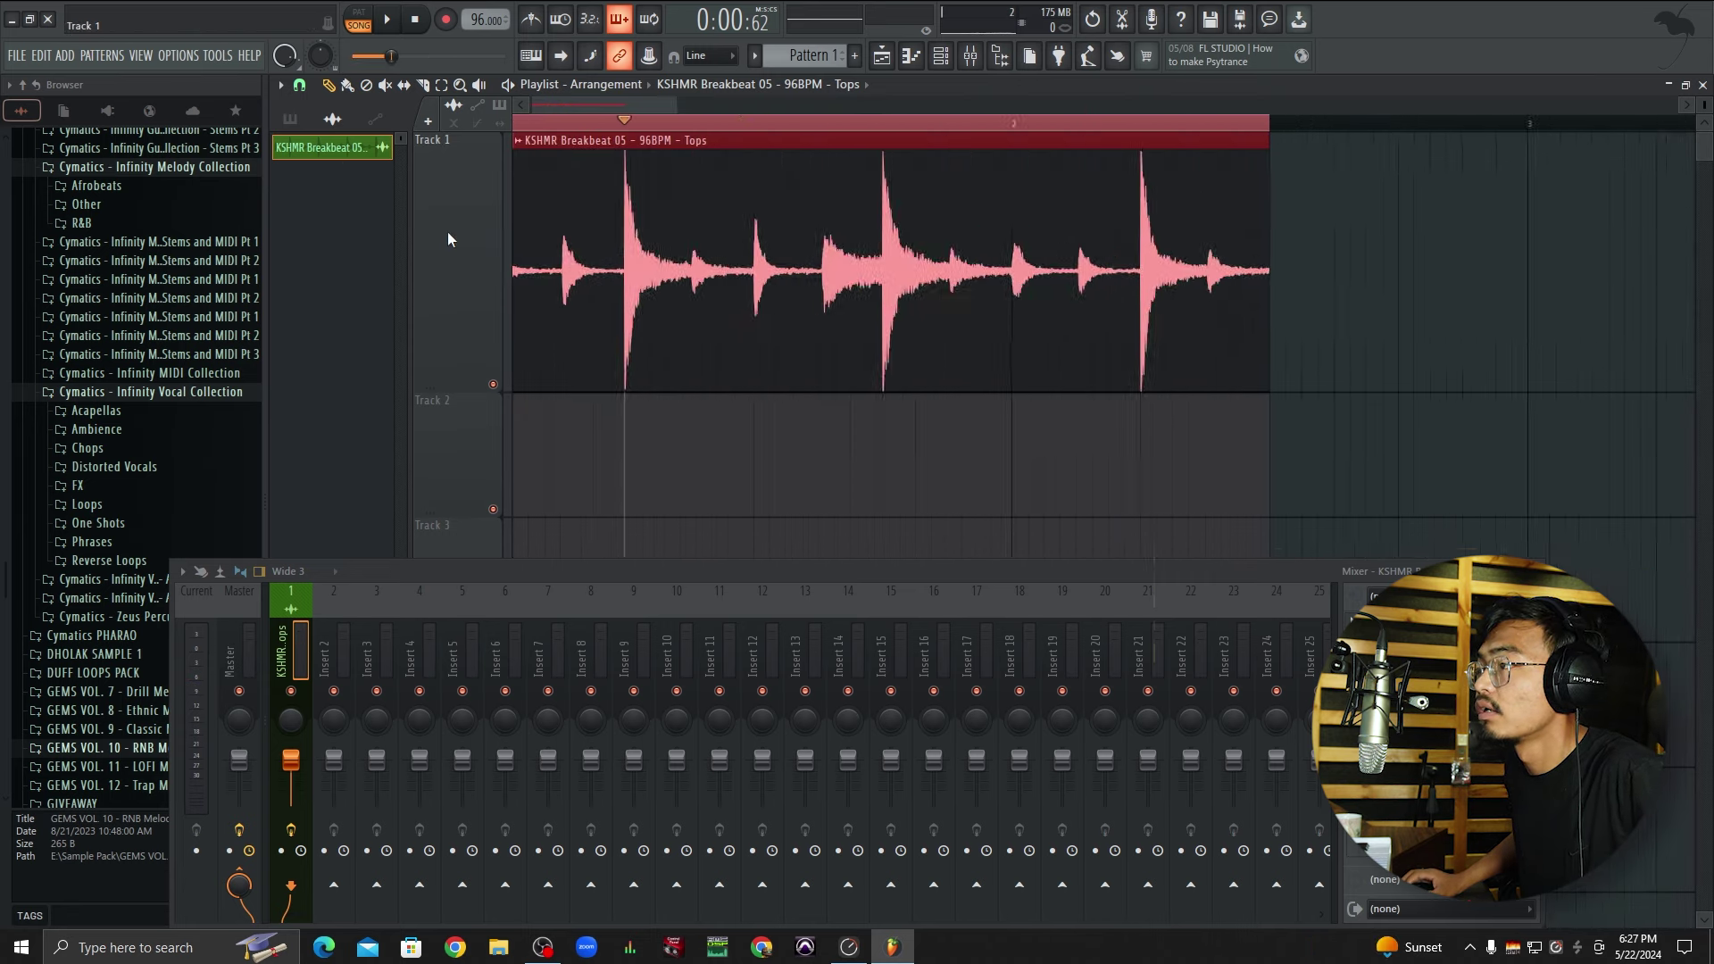
scroll(607, 183, "down", 3)
key("space")
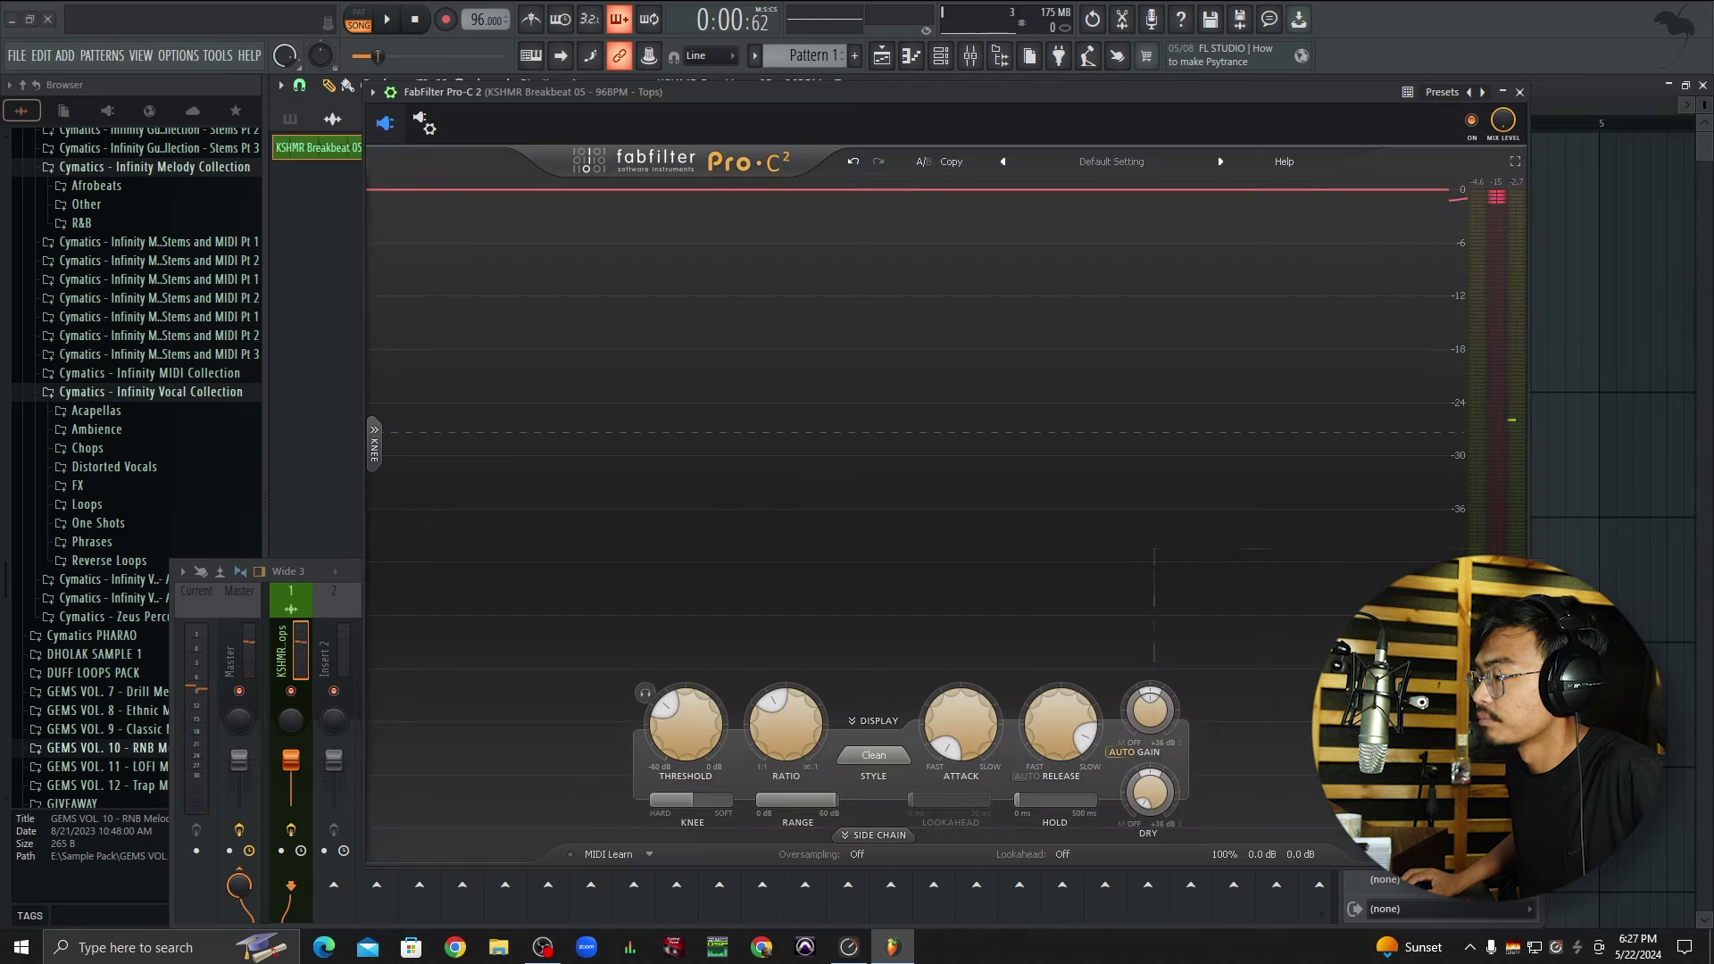
Audition the breakbeat while lowering the Pro-C 2 release to about 208 ms, then about 194 ms.
key("space")
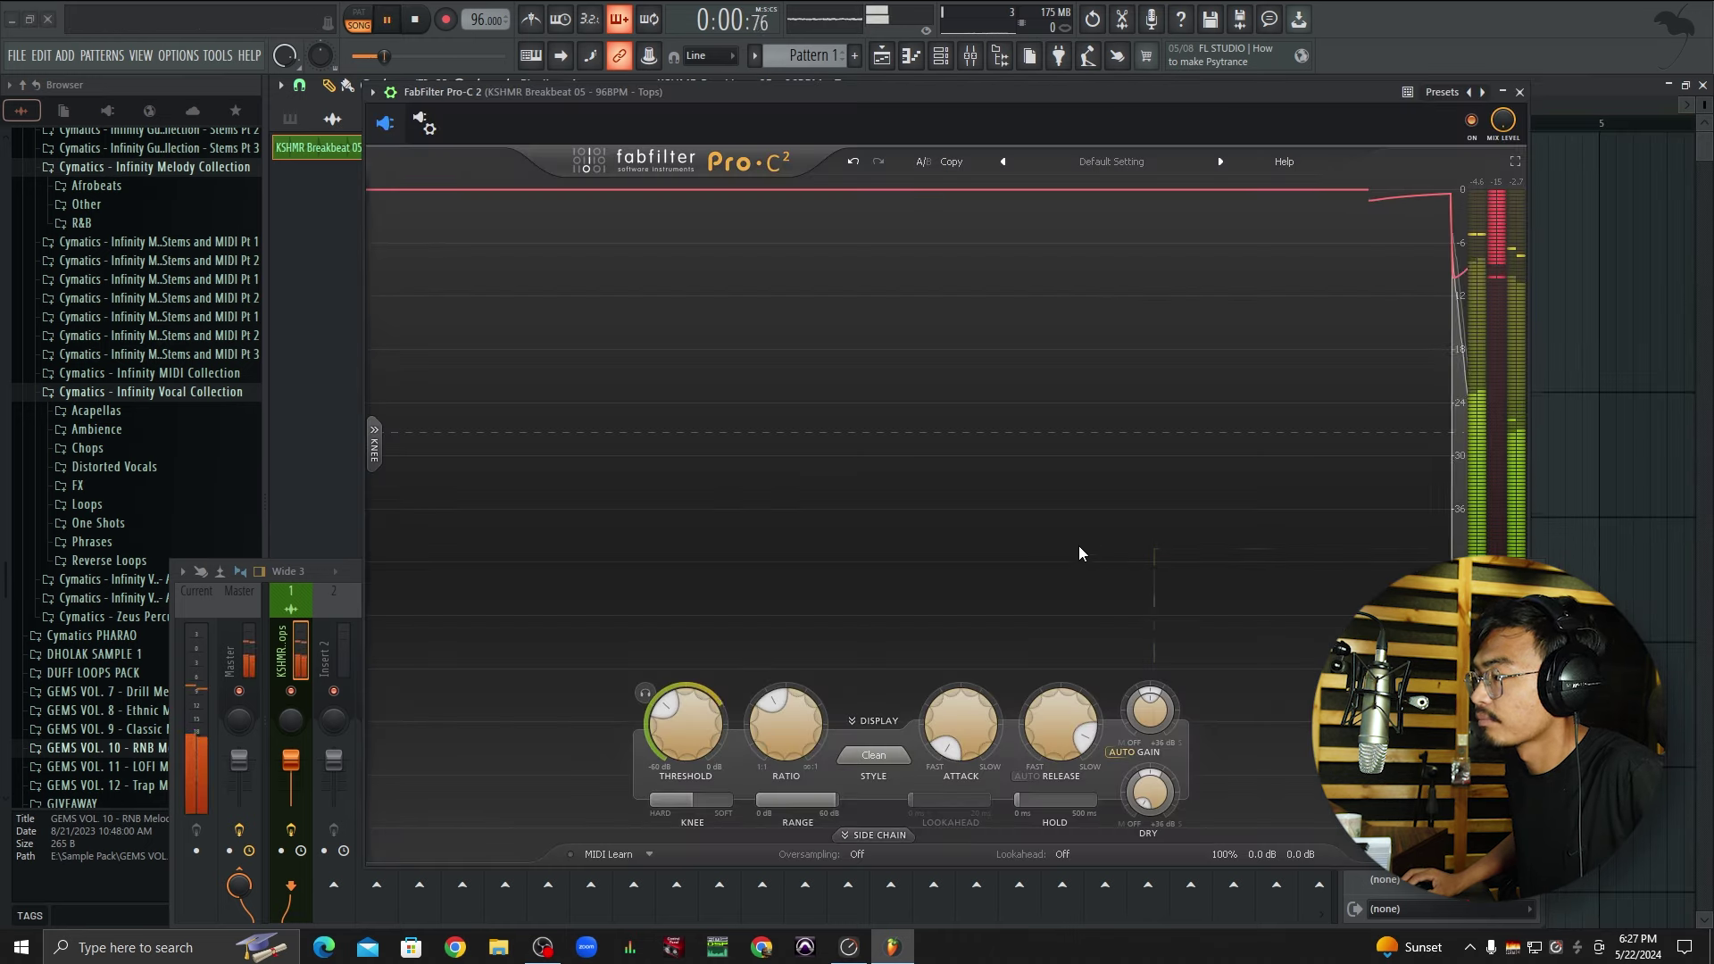
key("space")
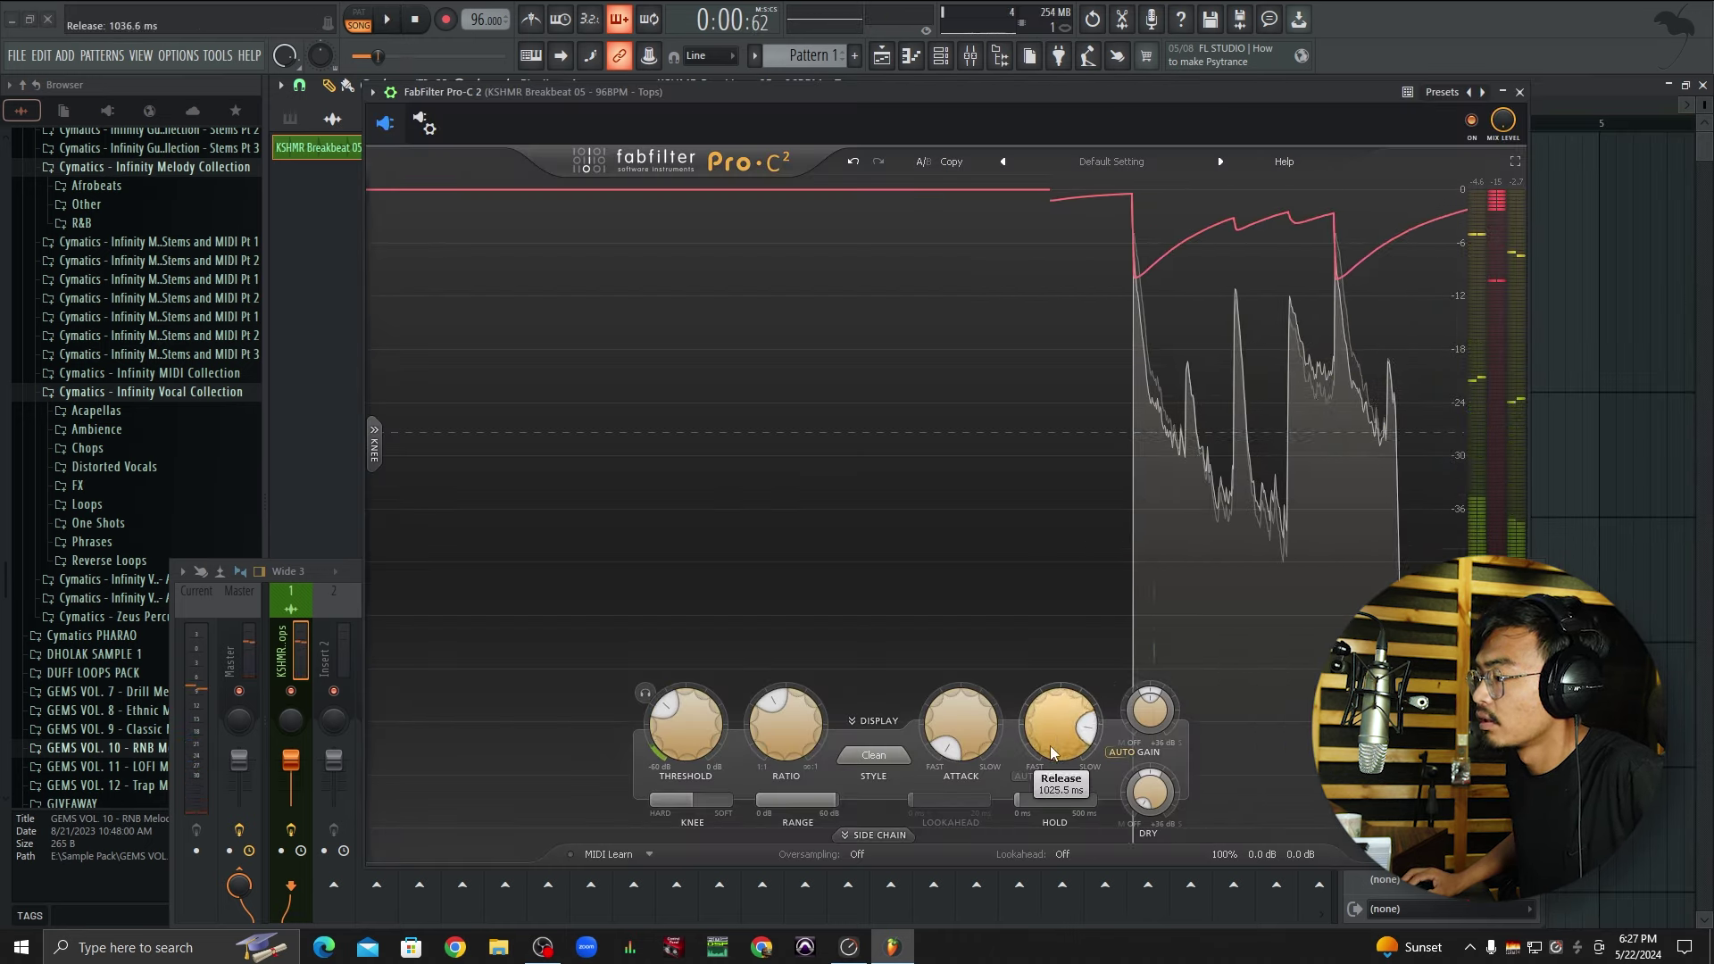
left_click_drag(1060, 725, 1063, 884)
key("space")
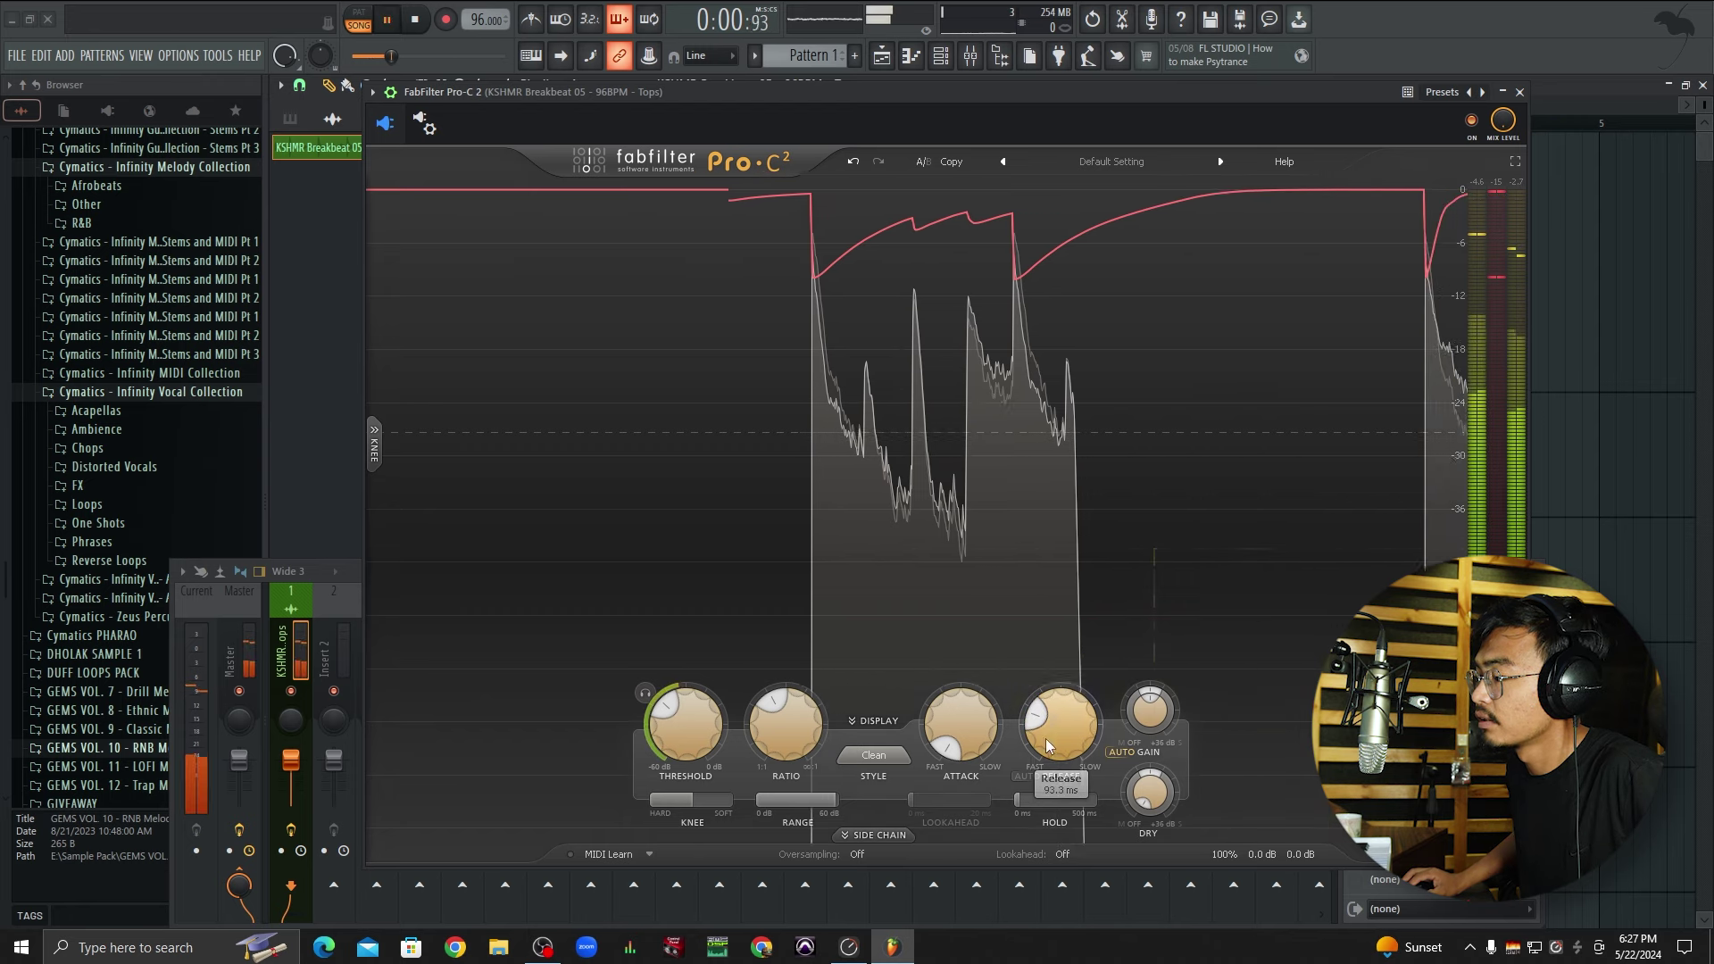
mouse_move(1082, 803)
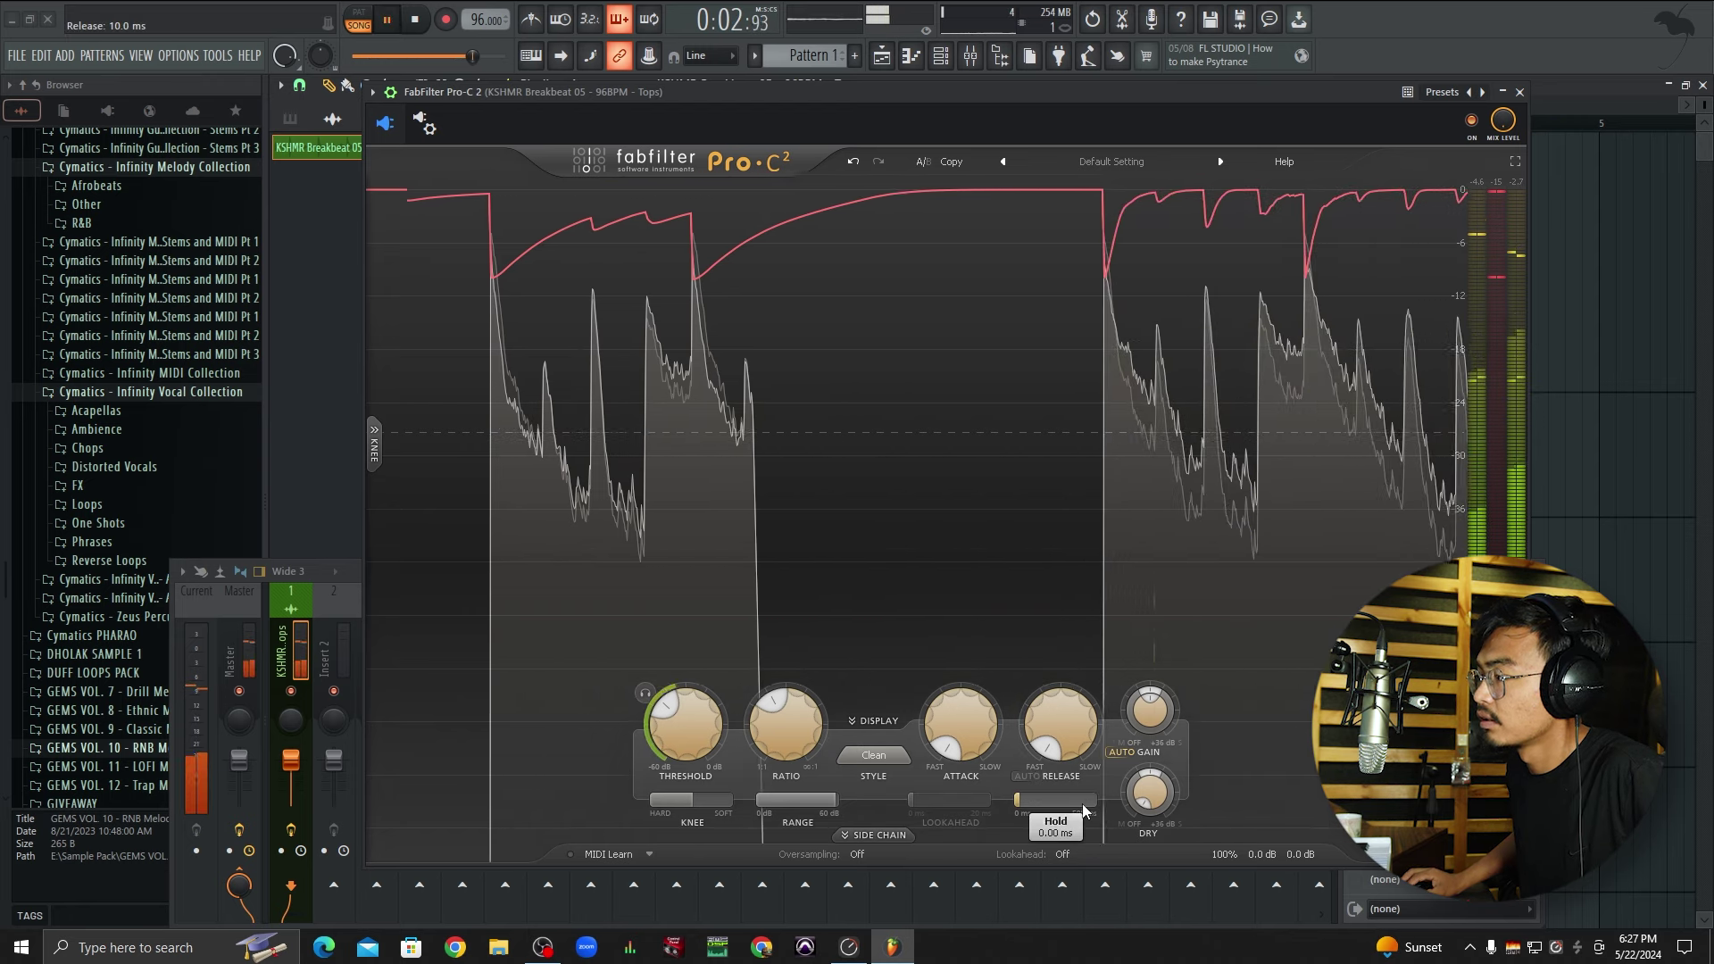
key("space")
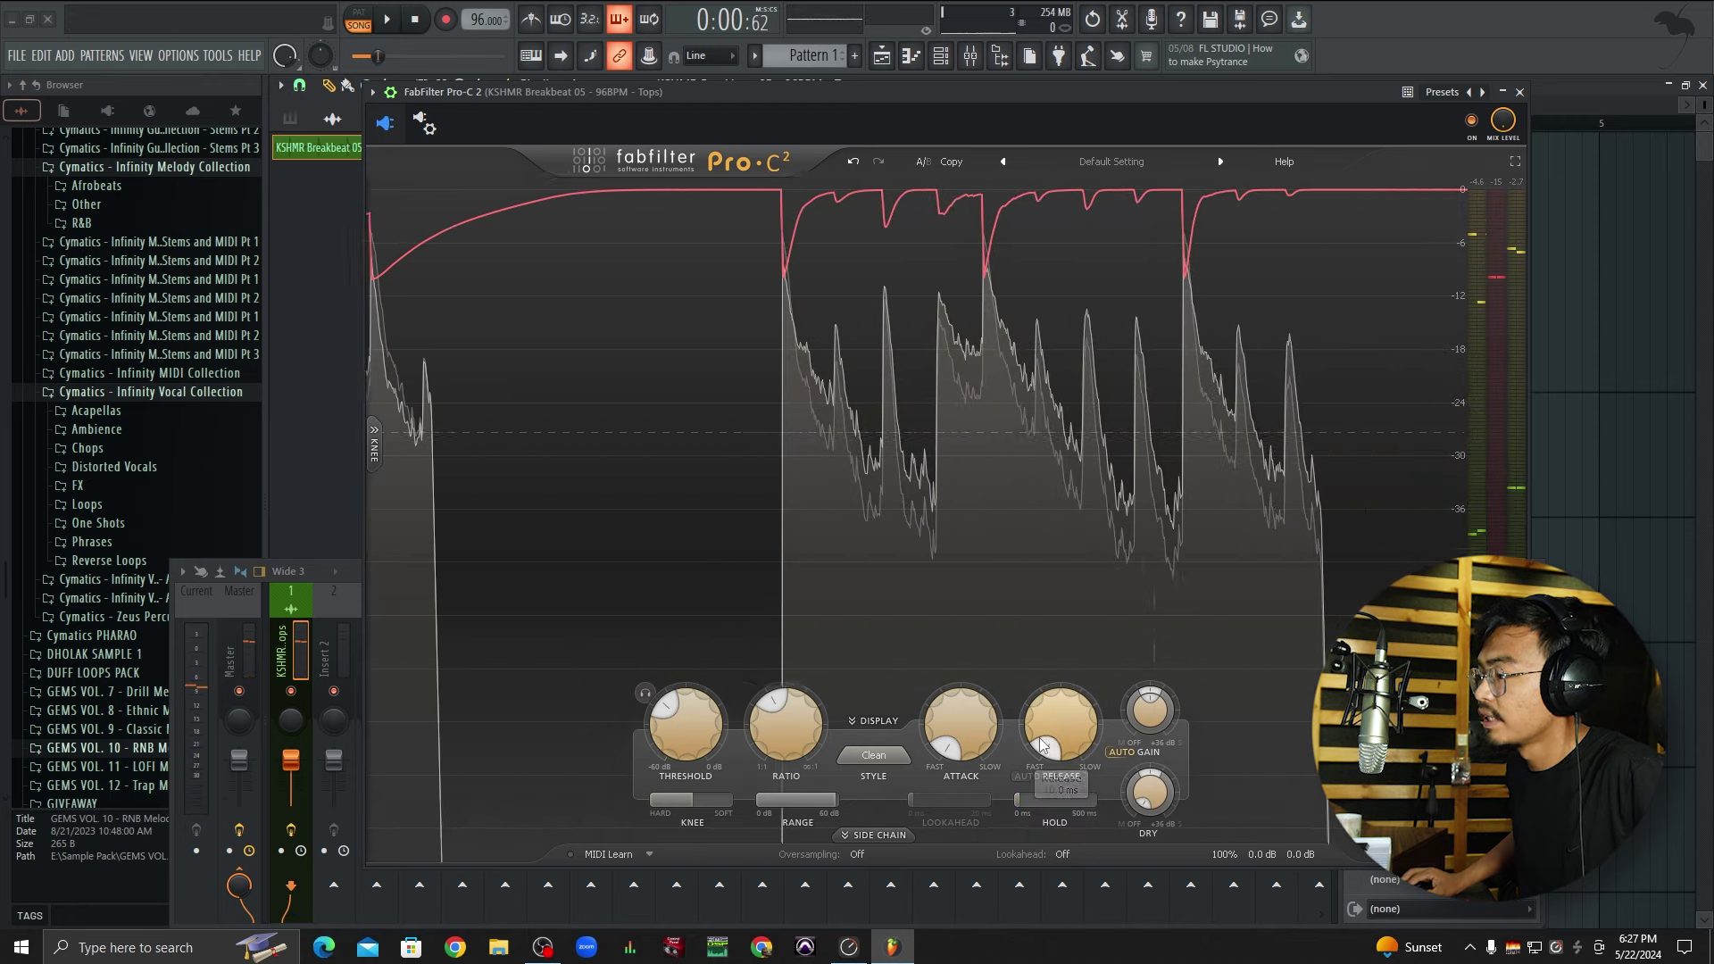
mouse_move(1049, 748)
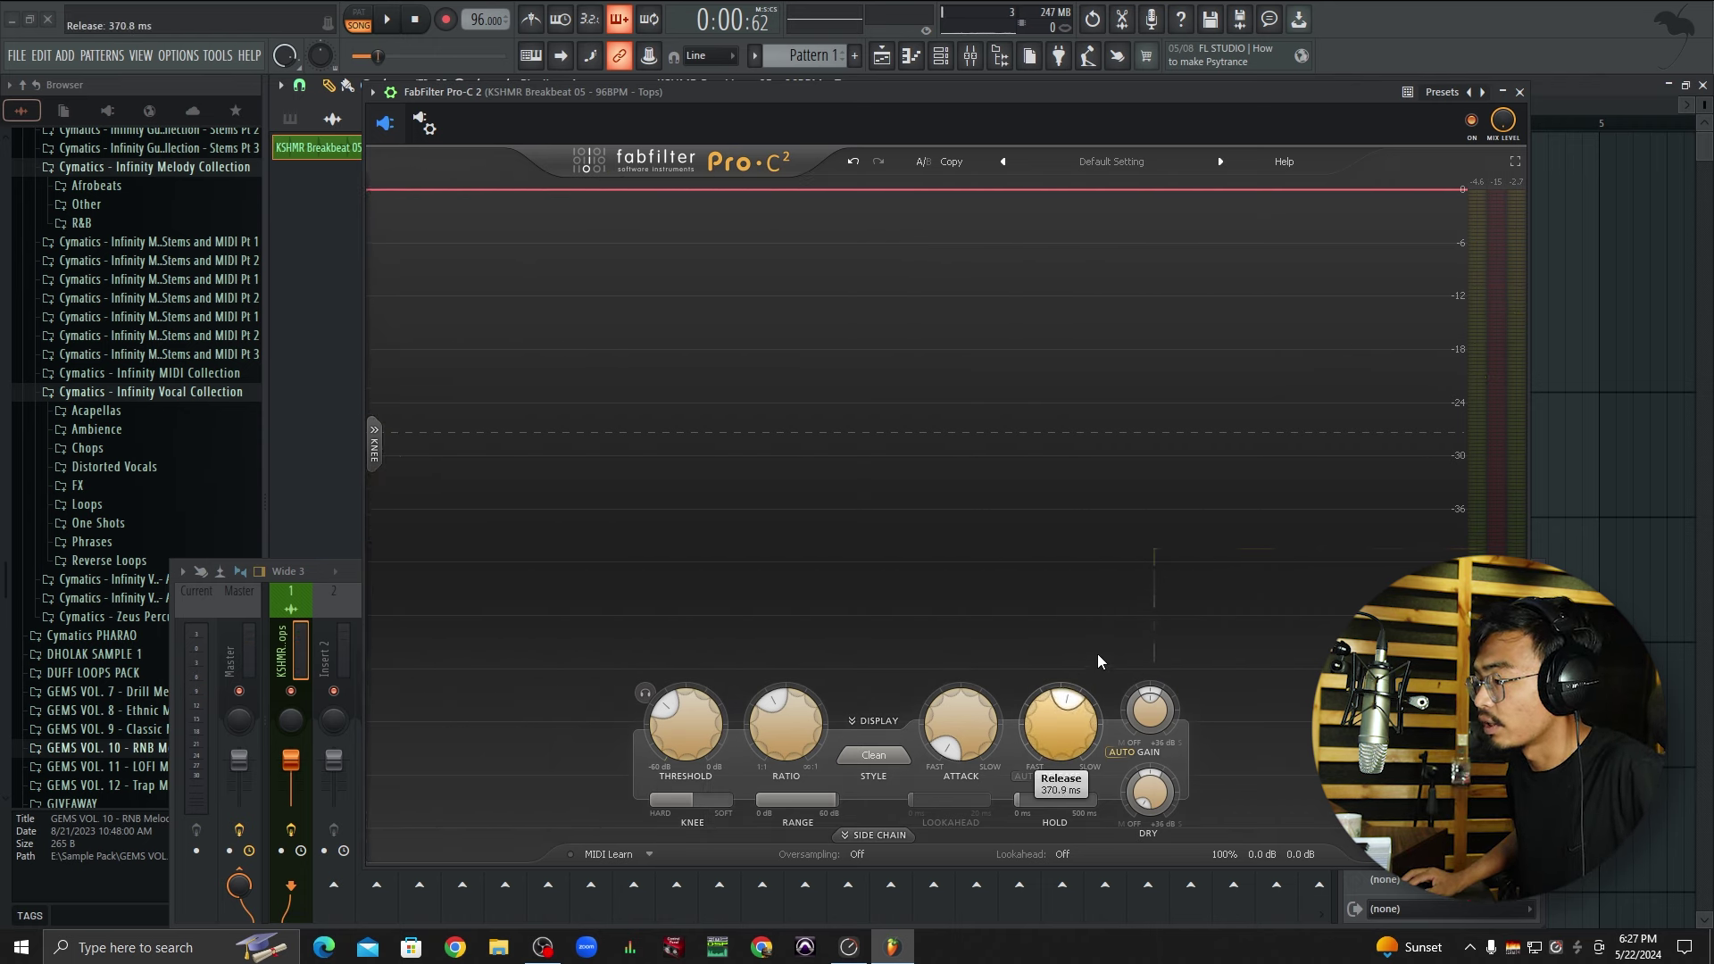
left_click_drag(1098, 655, 1009, 363)
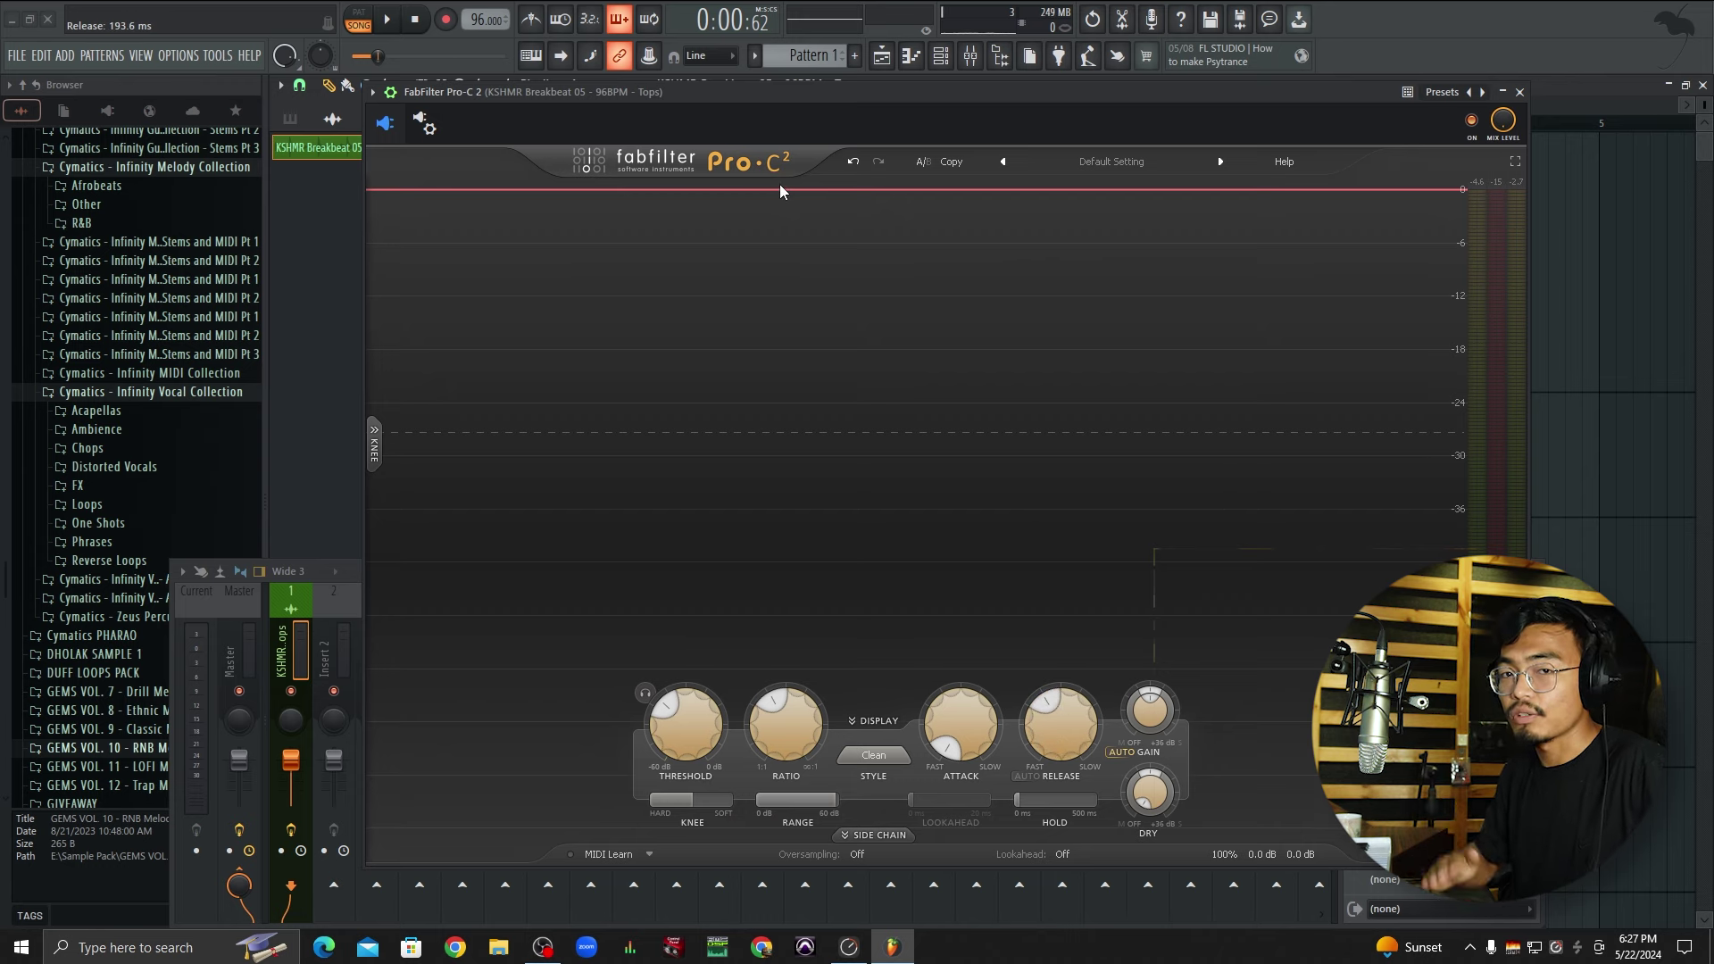
key("space")
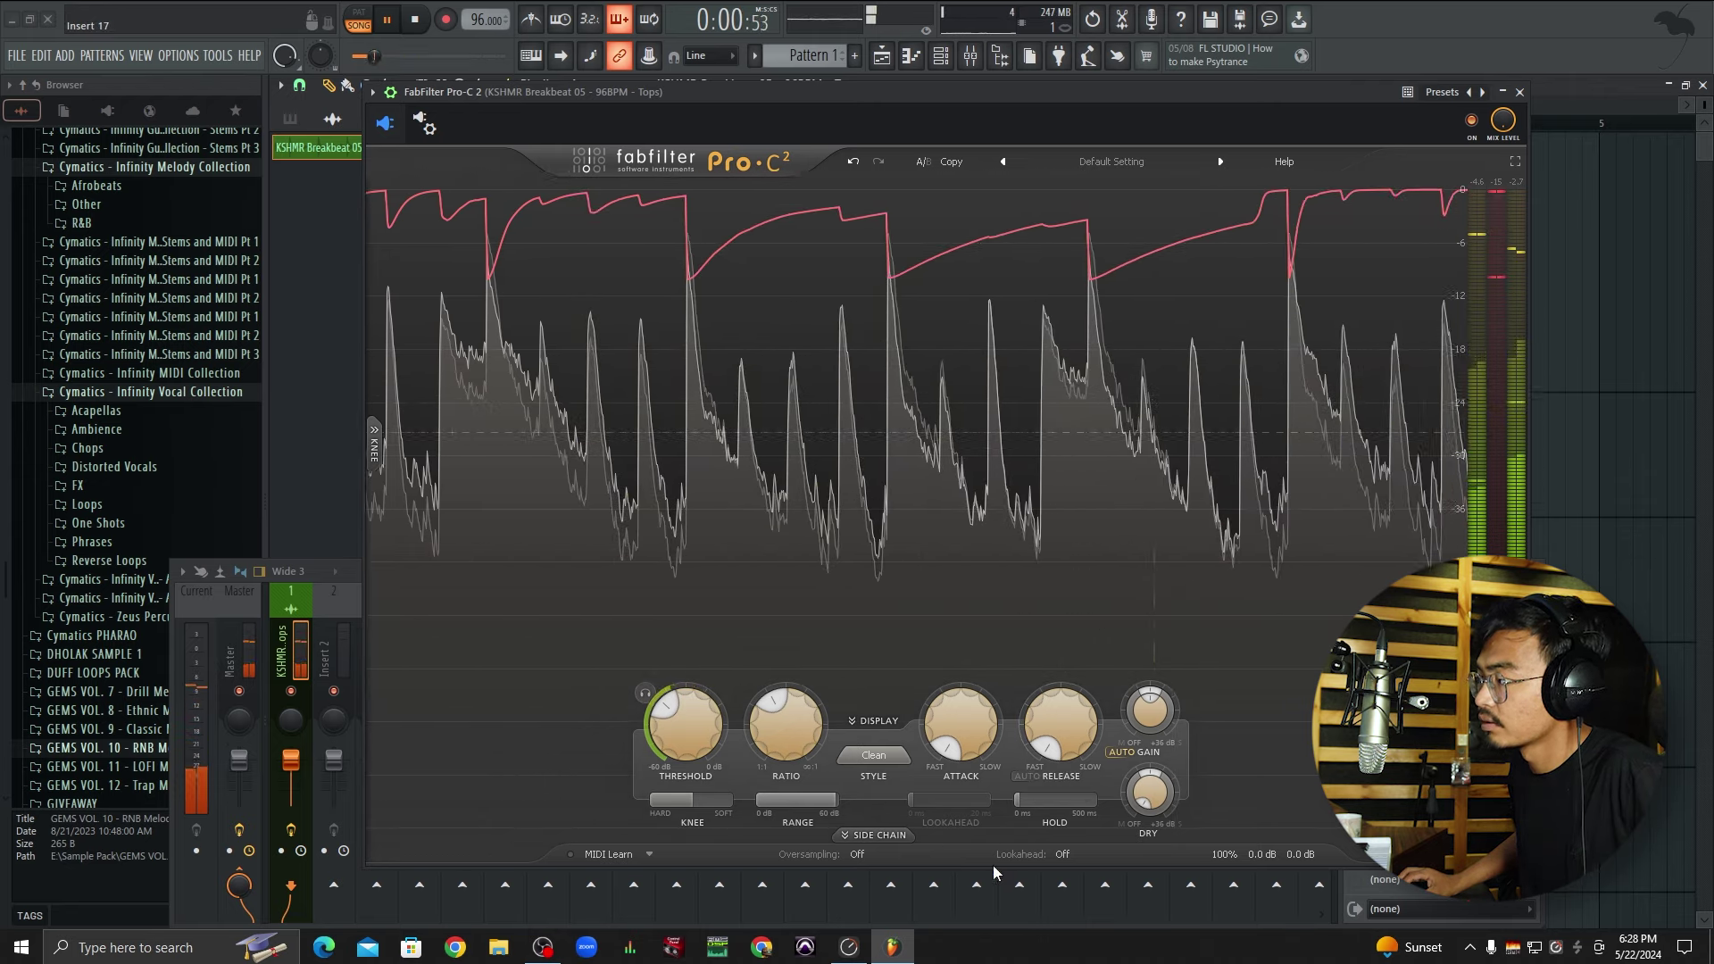
Try Pro-C 2 attack and release settings, ending at 250 ms attack and about 661 ms release.
left_click_drag(964, 734, 1016, 559)
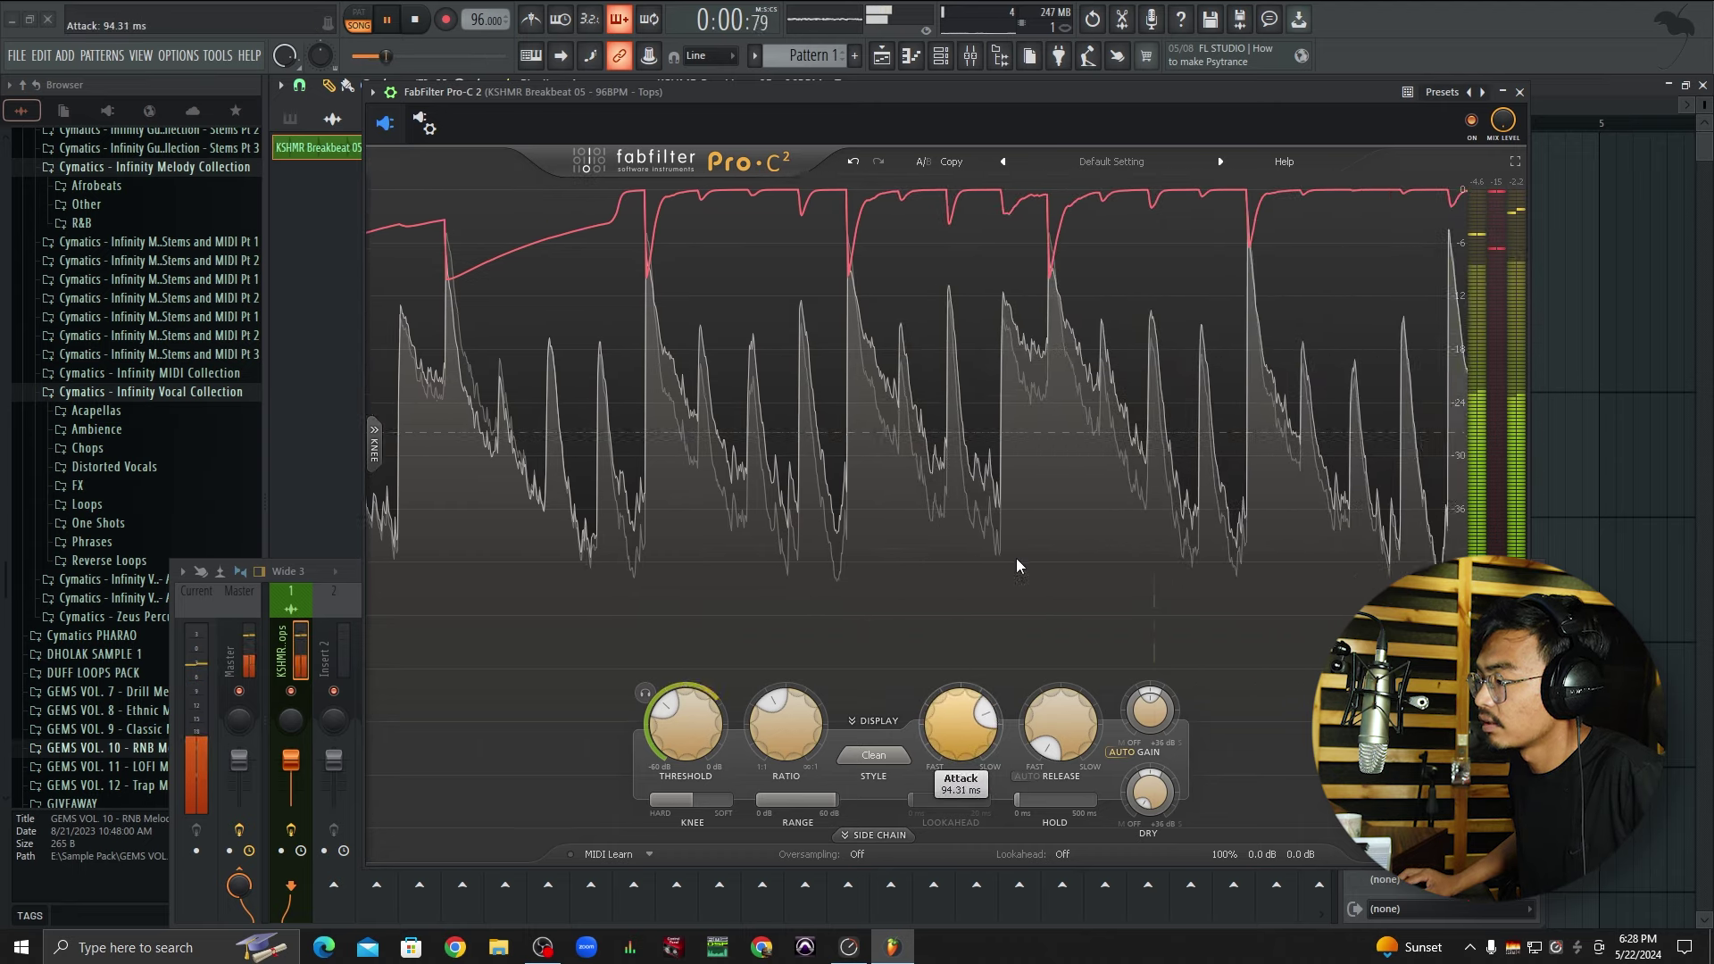
left_click_drag(1041, 710, 1055, 616)
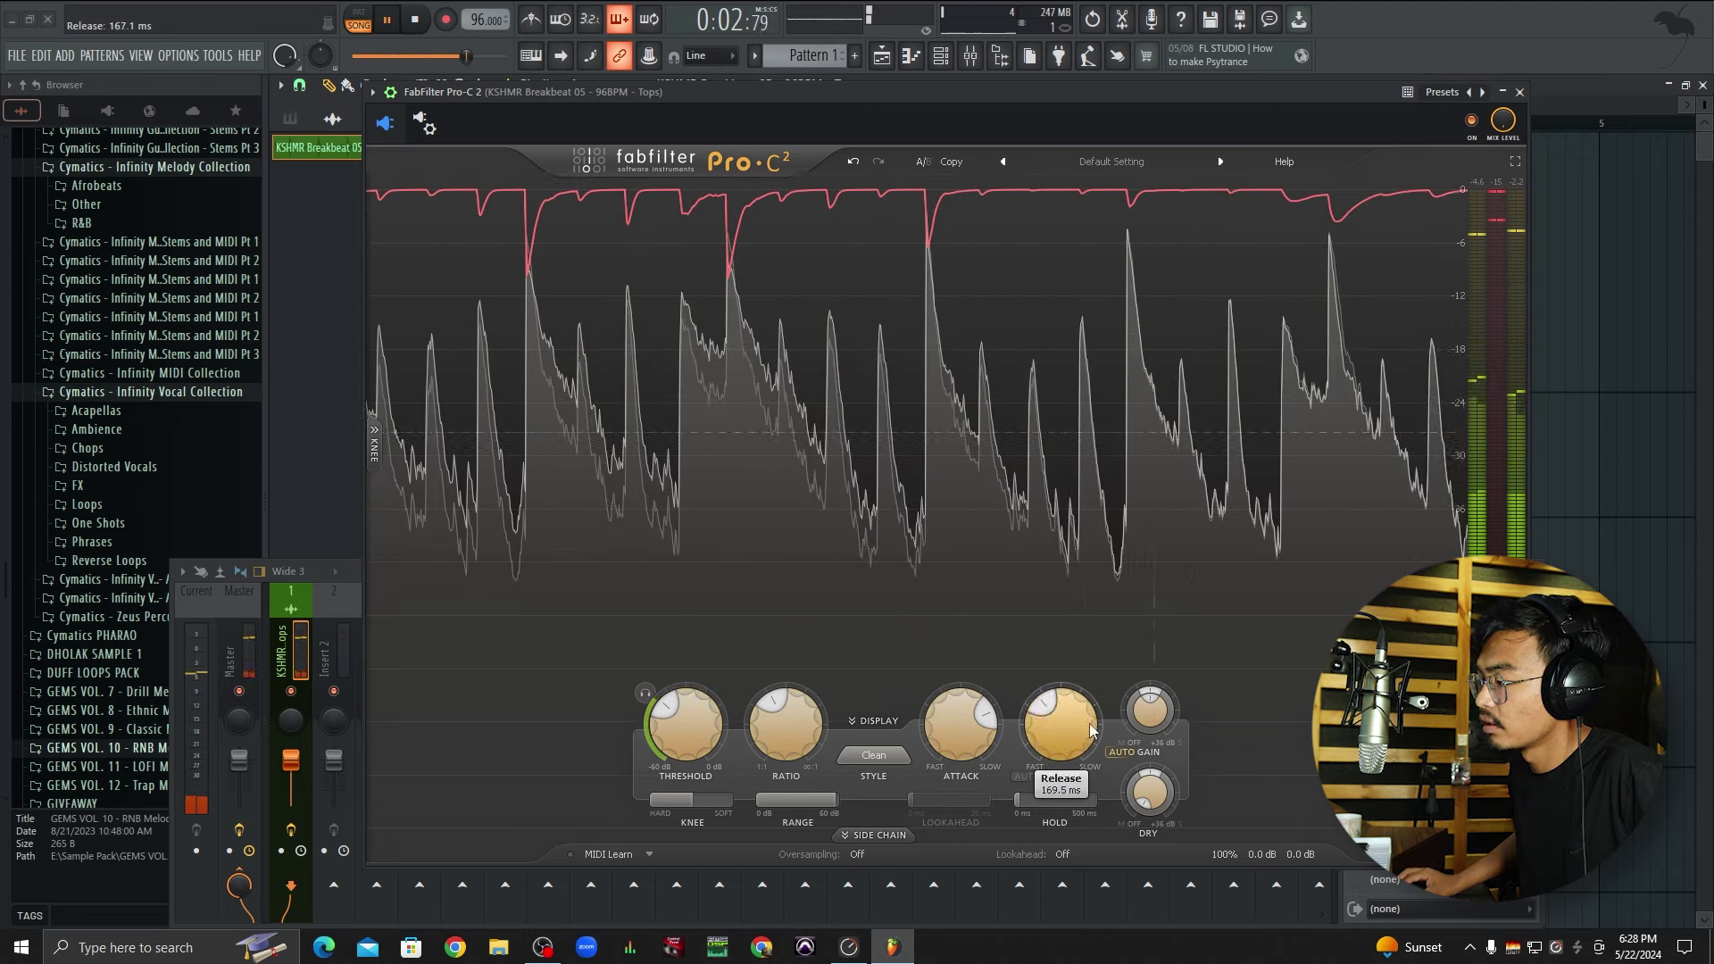
left_click_drag(1091, 730, 1098, 582)
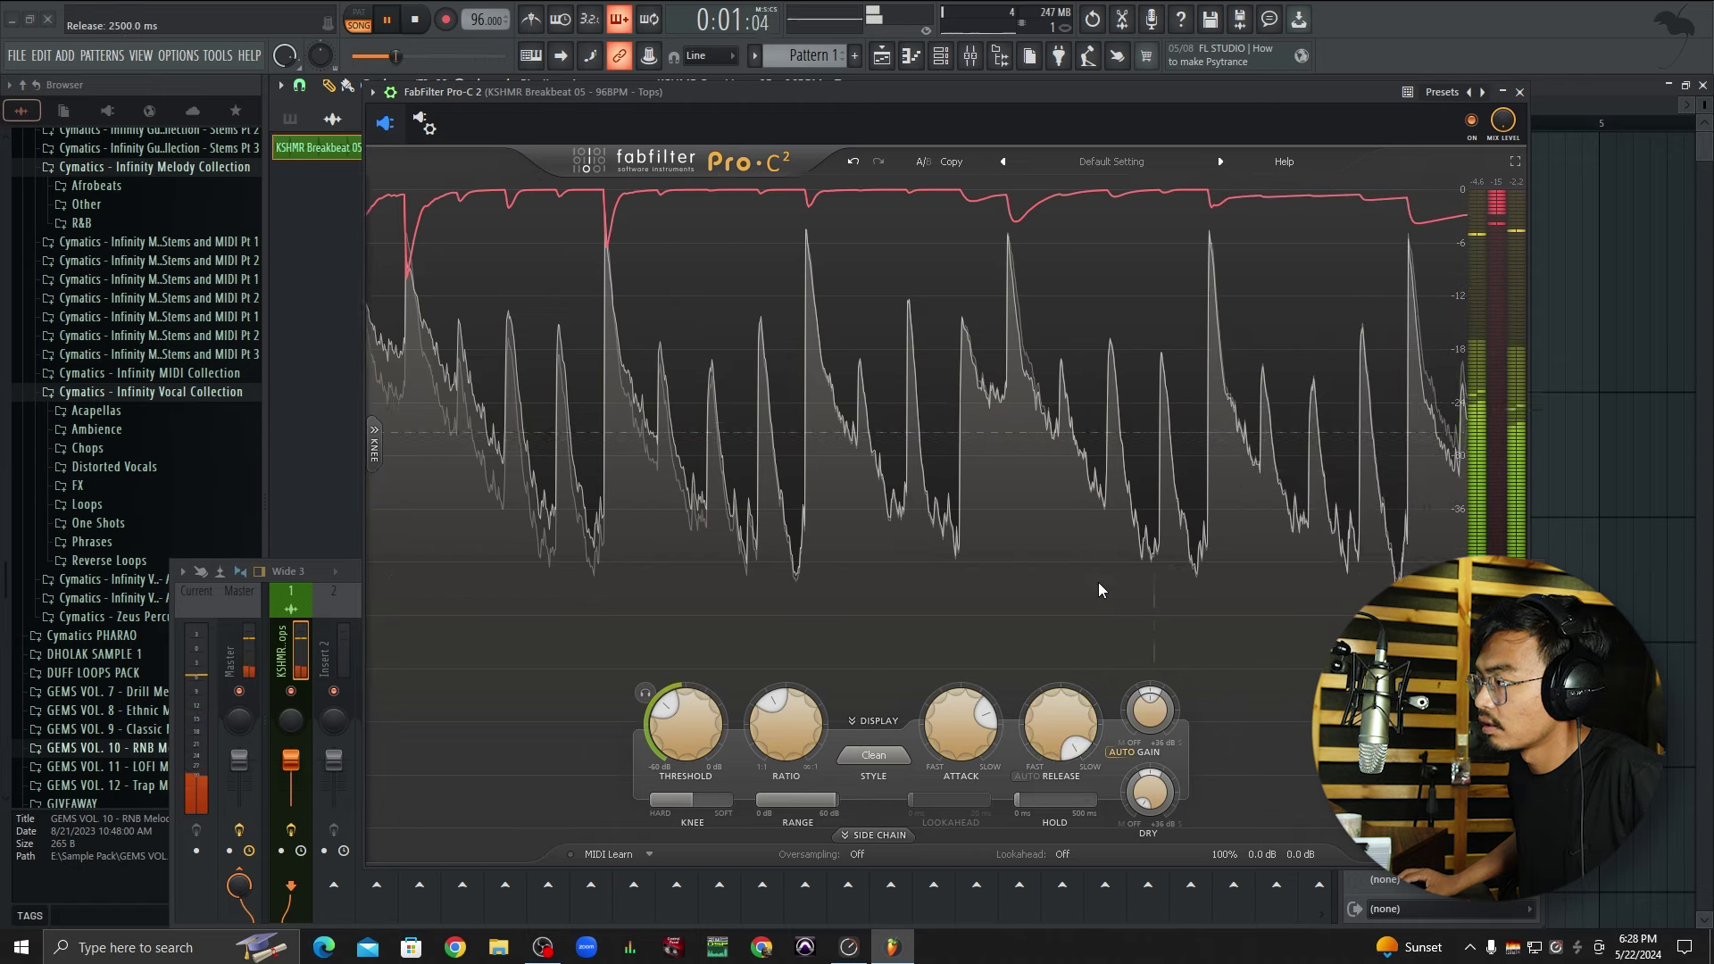
left_click_drag(982, 719, 969, 879)
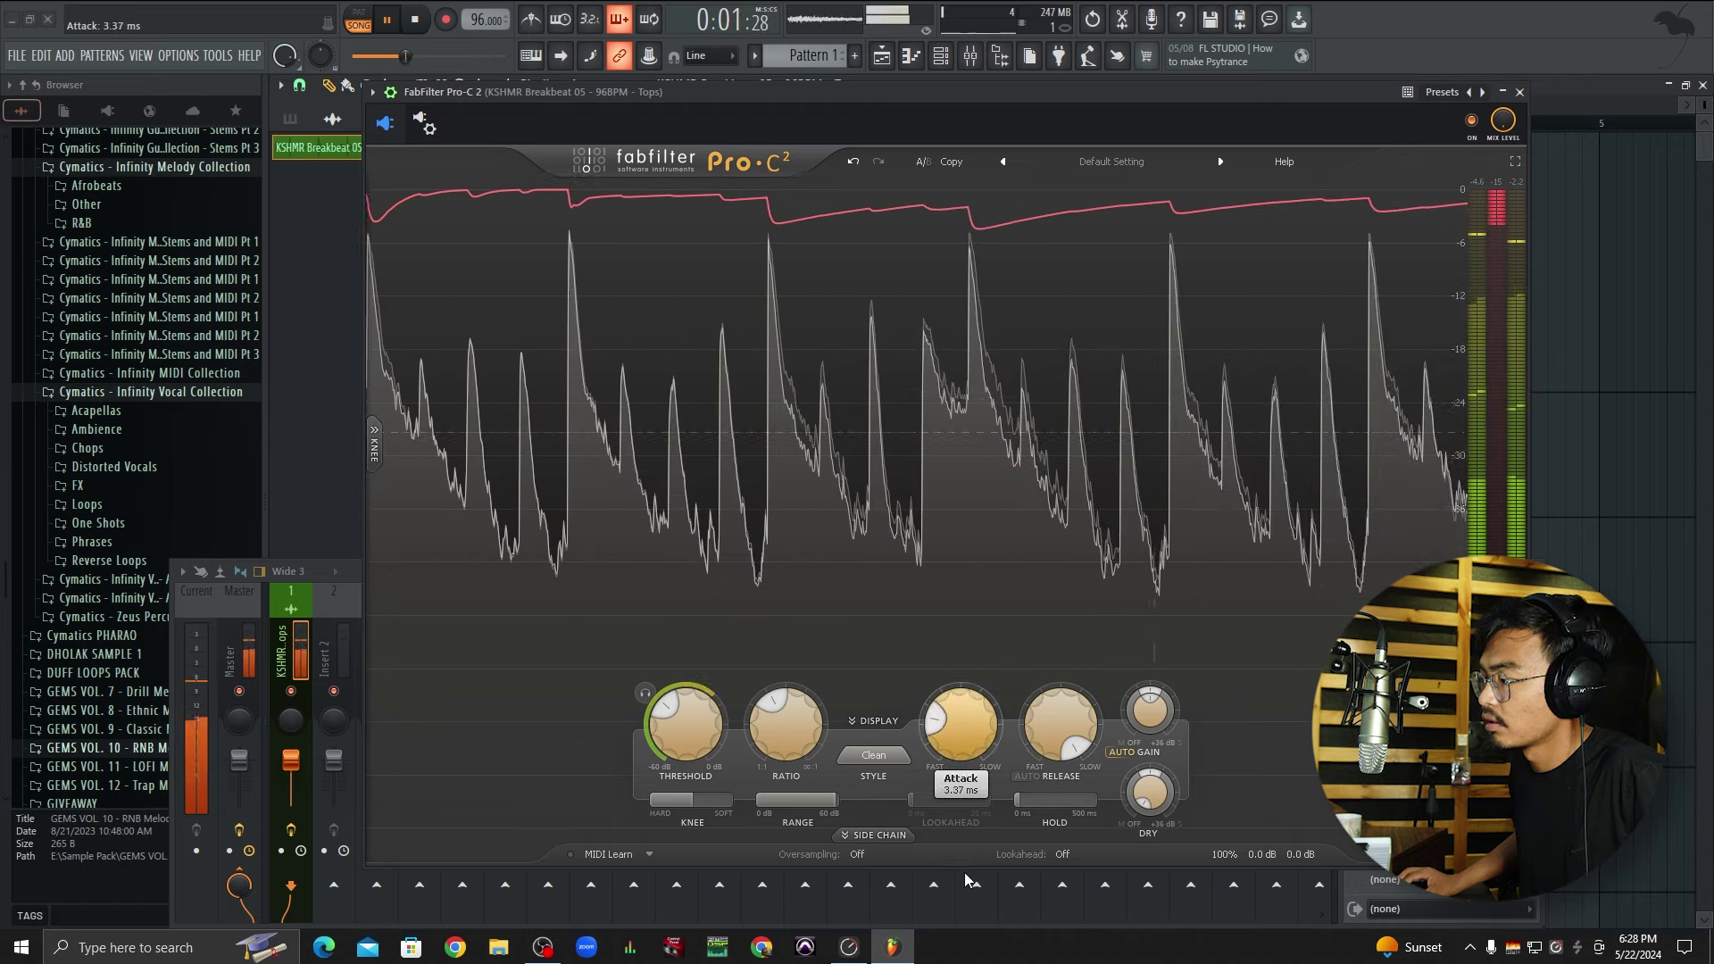
mouse_move(1062, 719)
left_mouse_down()
mouse_move(1074, 783)
mouse_move(1052, 929)
mouse_move(1060, 703)
left_mouse_up()
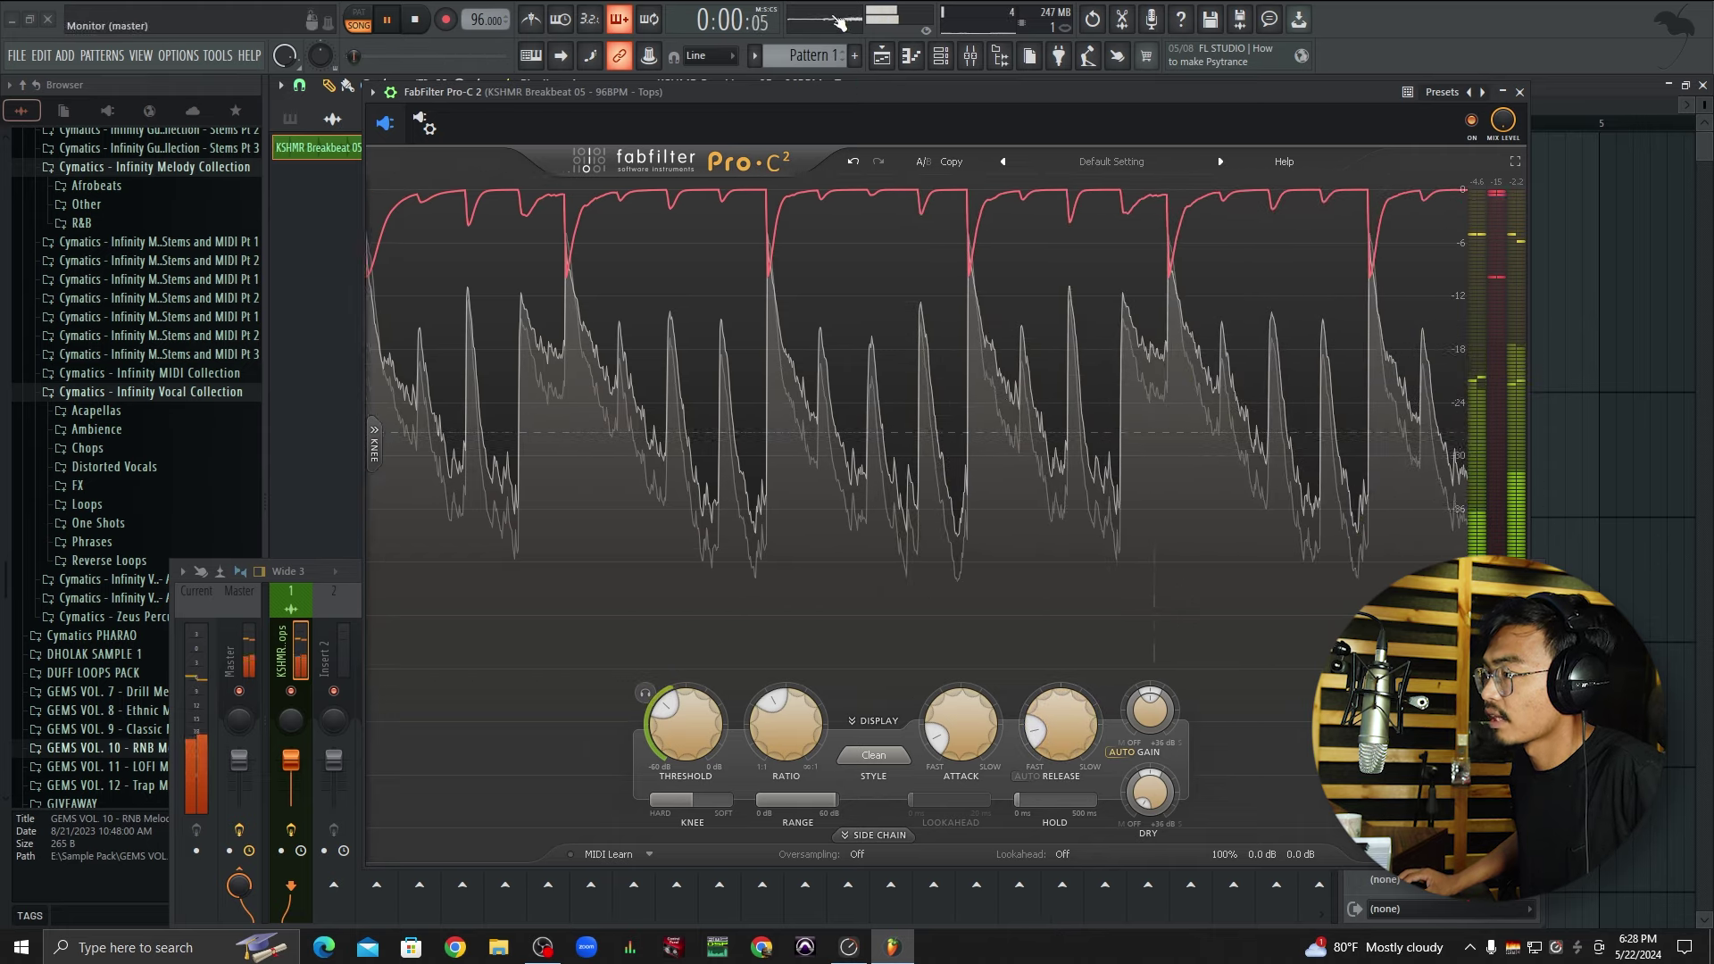
left_click_drag(864, 93, 872, 92)
key("space")
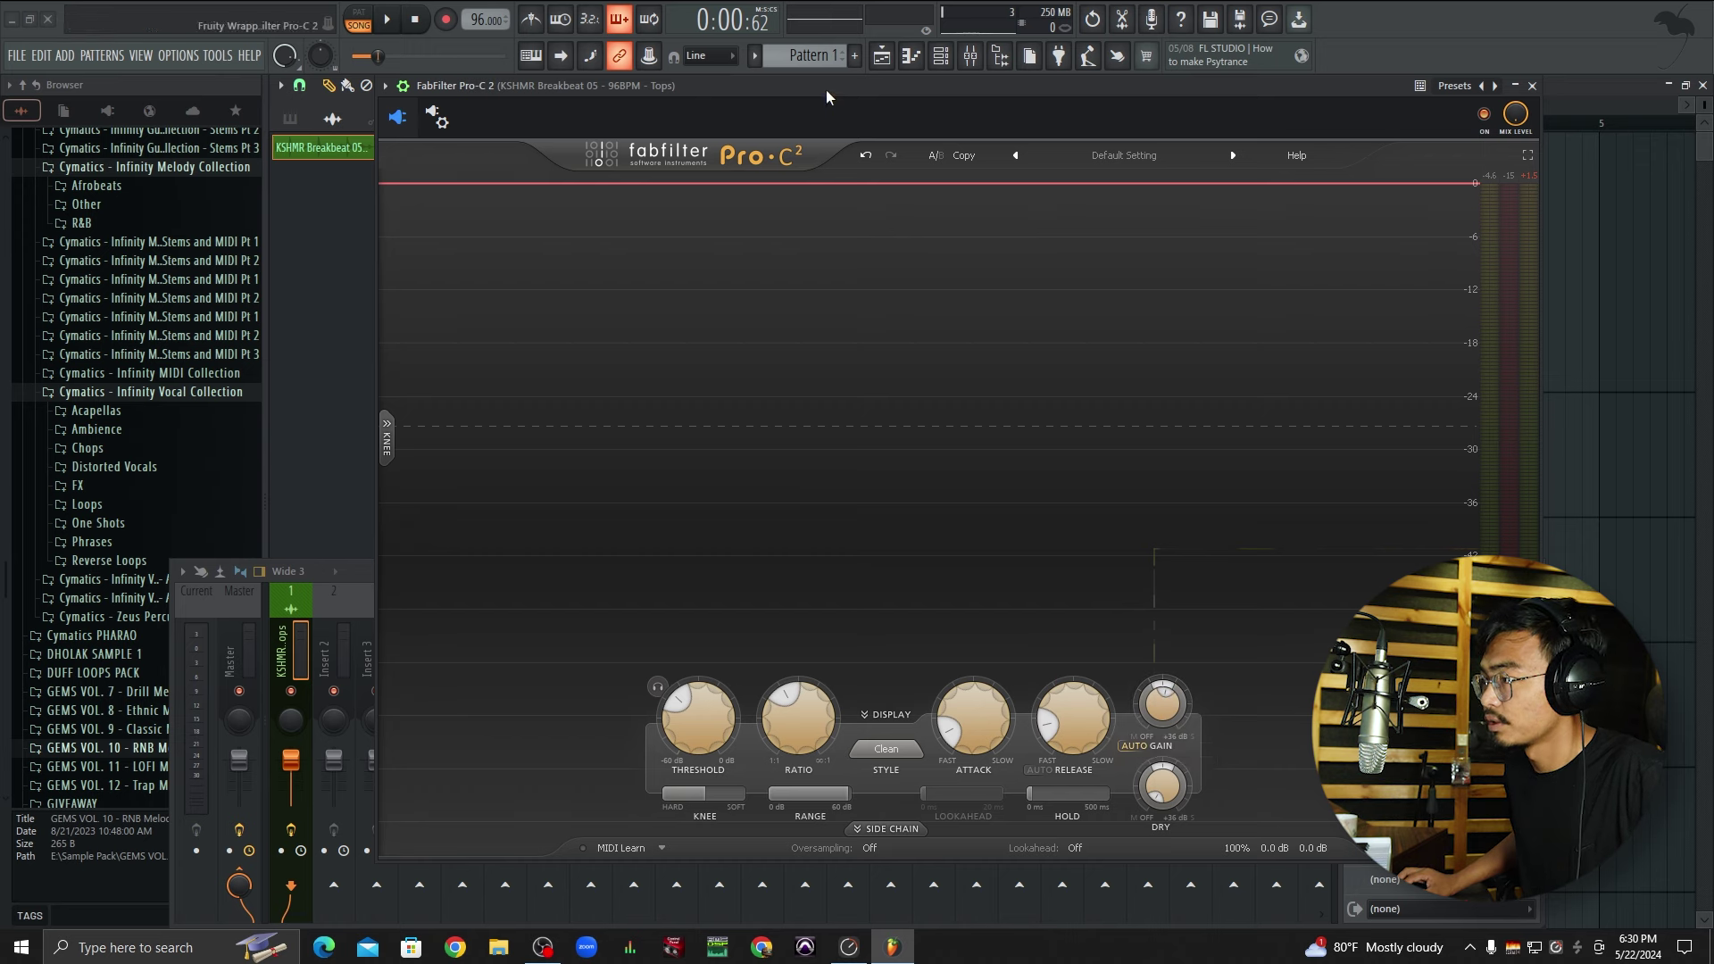
Raise the Pro-C 2 wet gain to about +2.21 dB and A/B the compressor, ending bypassed.
key("space")
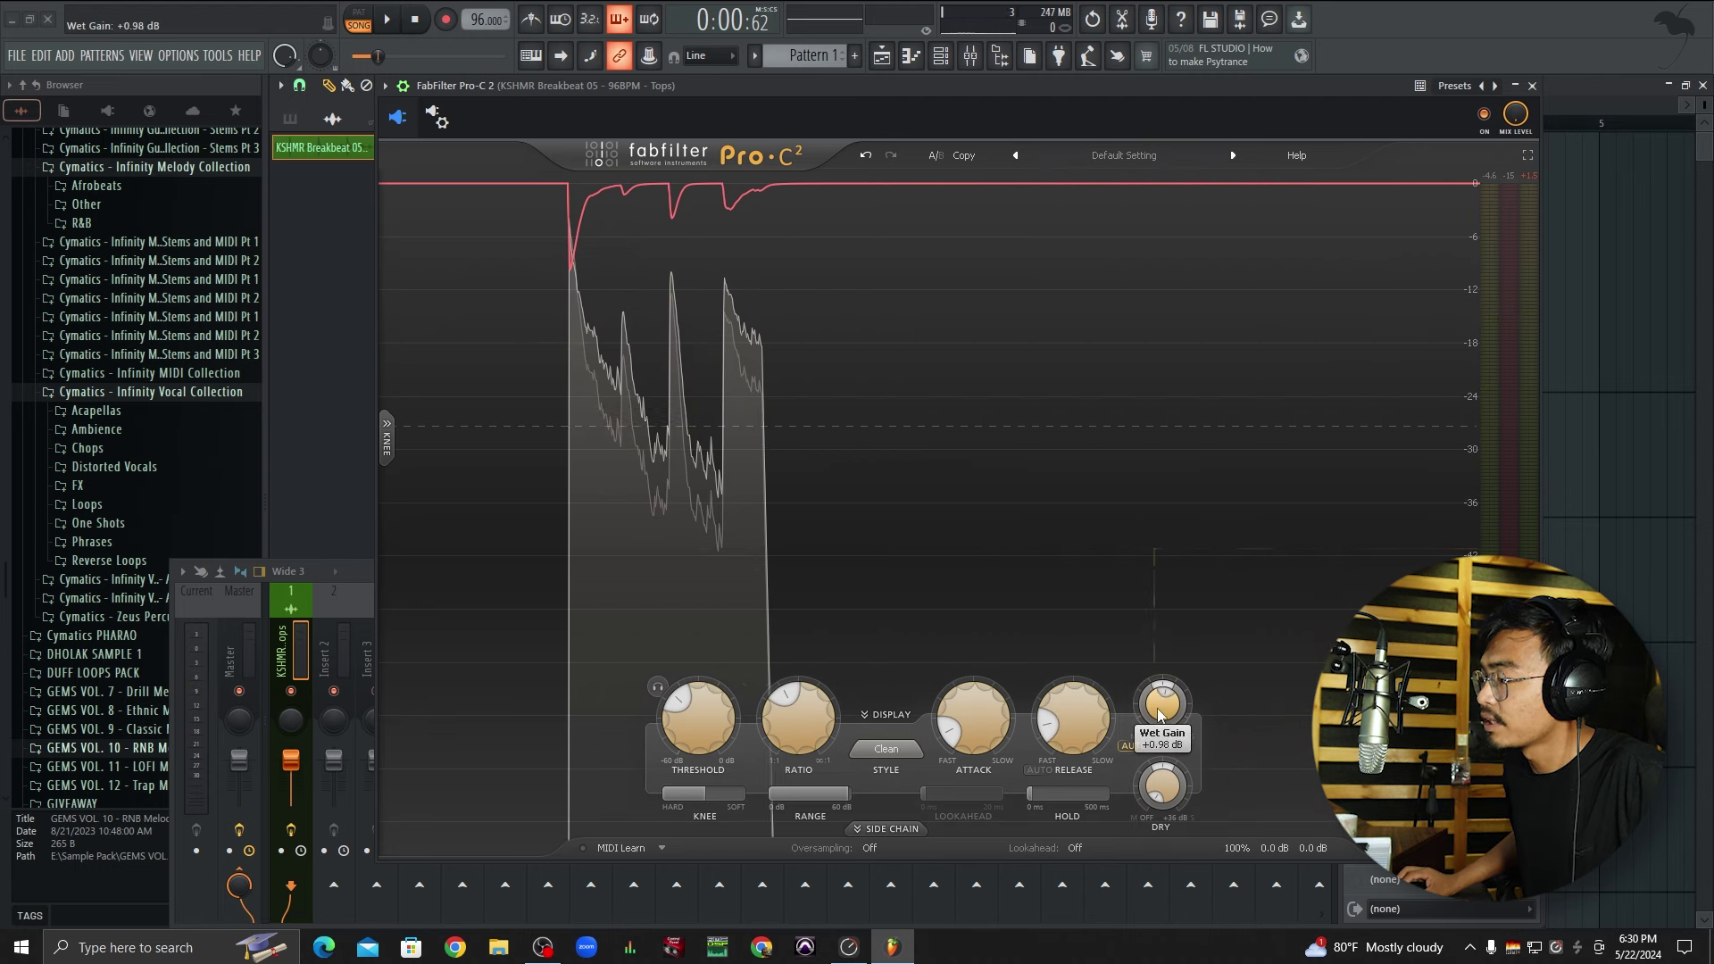
left_click_drag(1163, 702, 1165, 693)
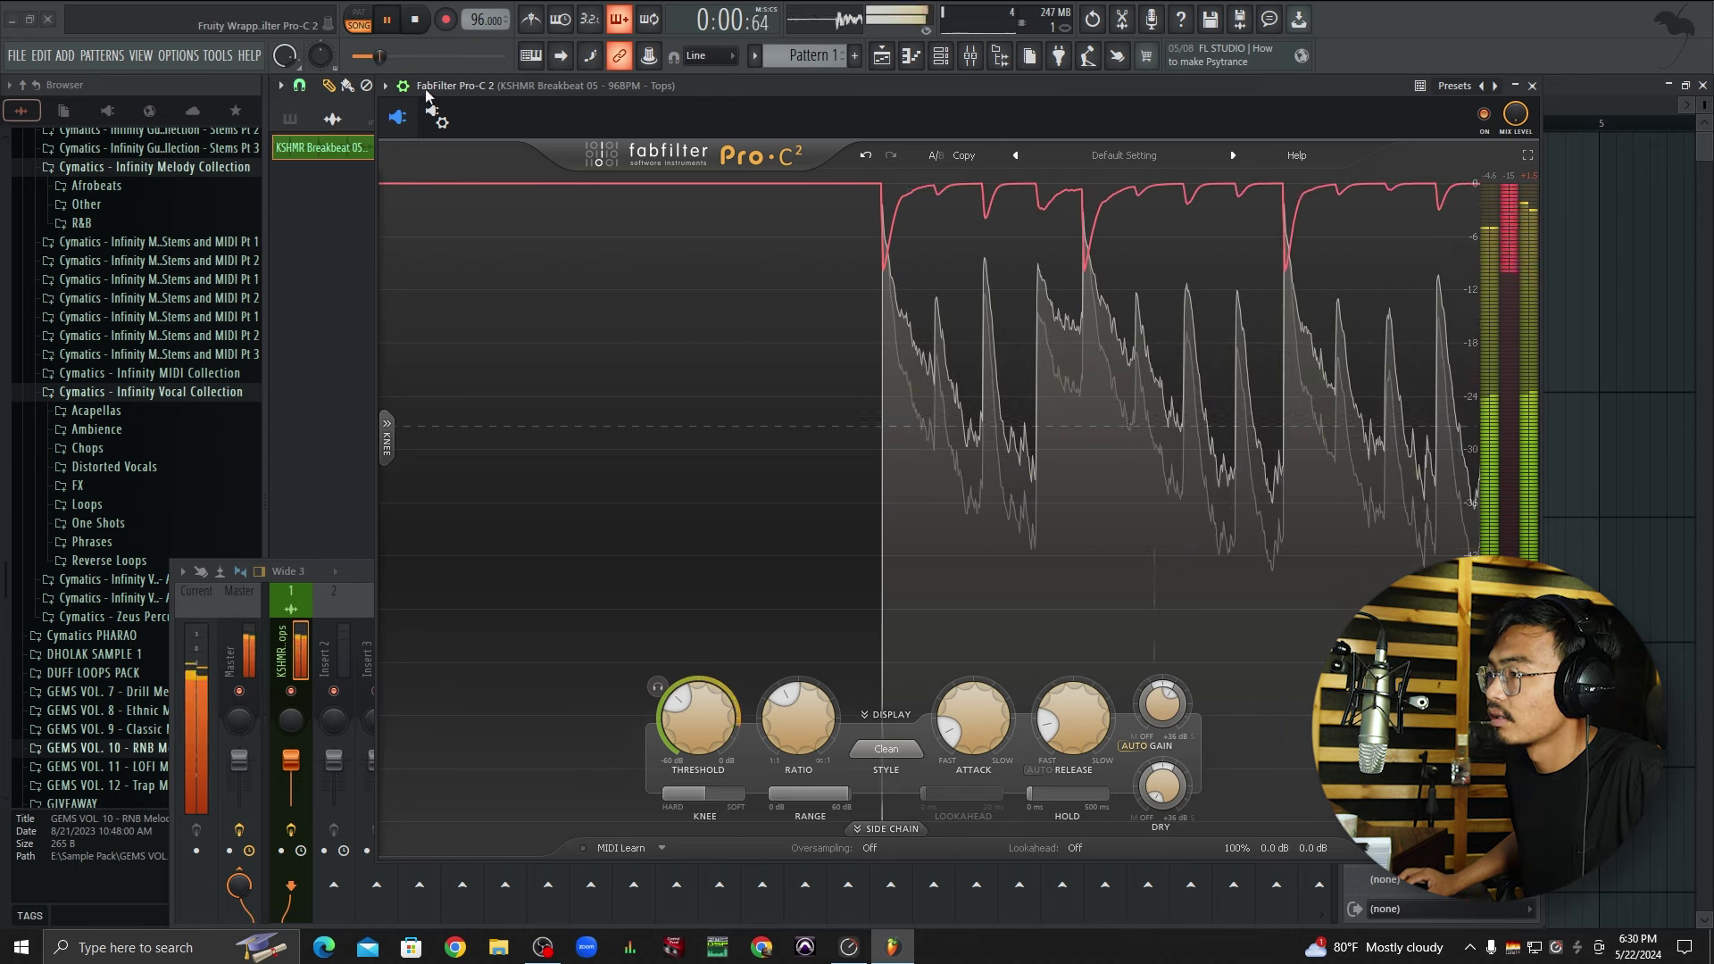
left_click(1485, 114)
left_click(1486, 115)
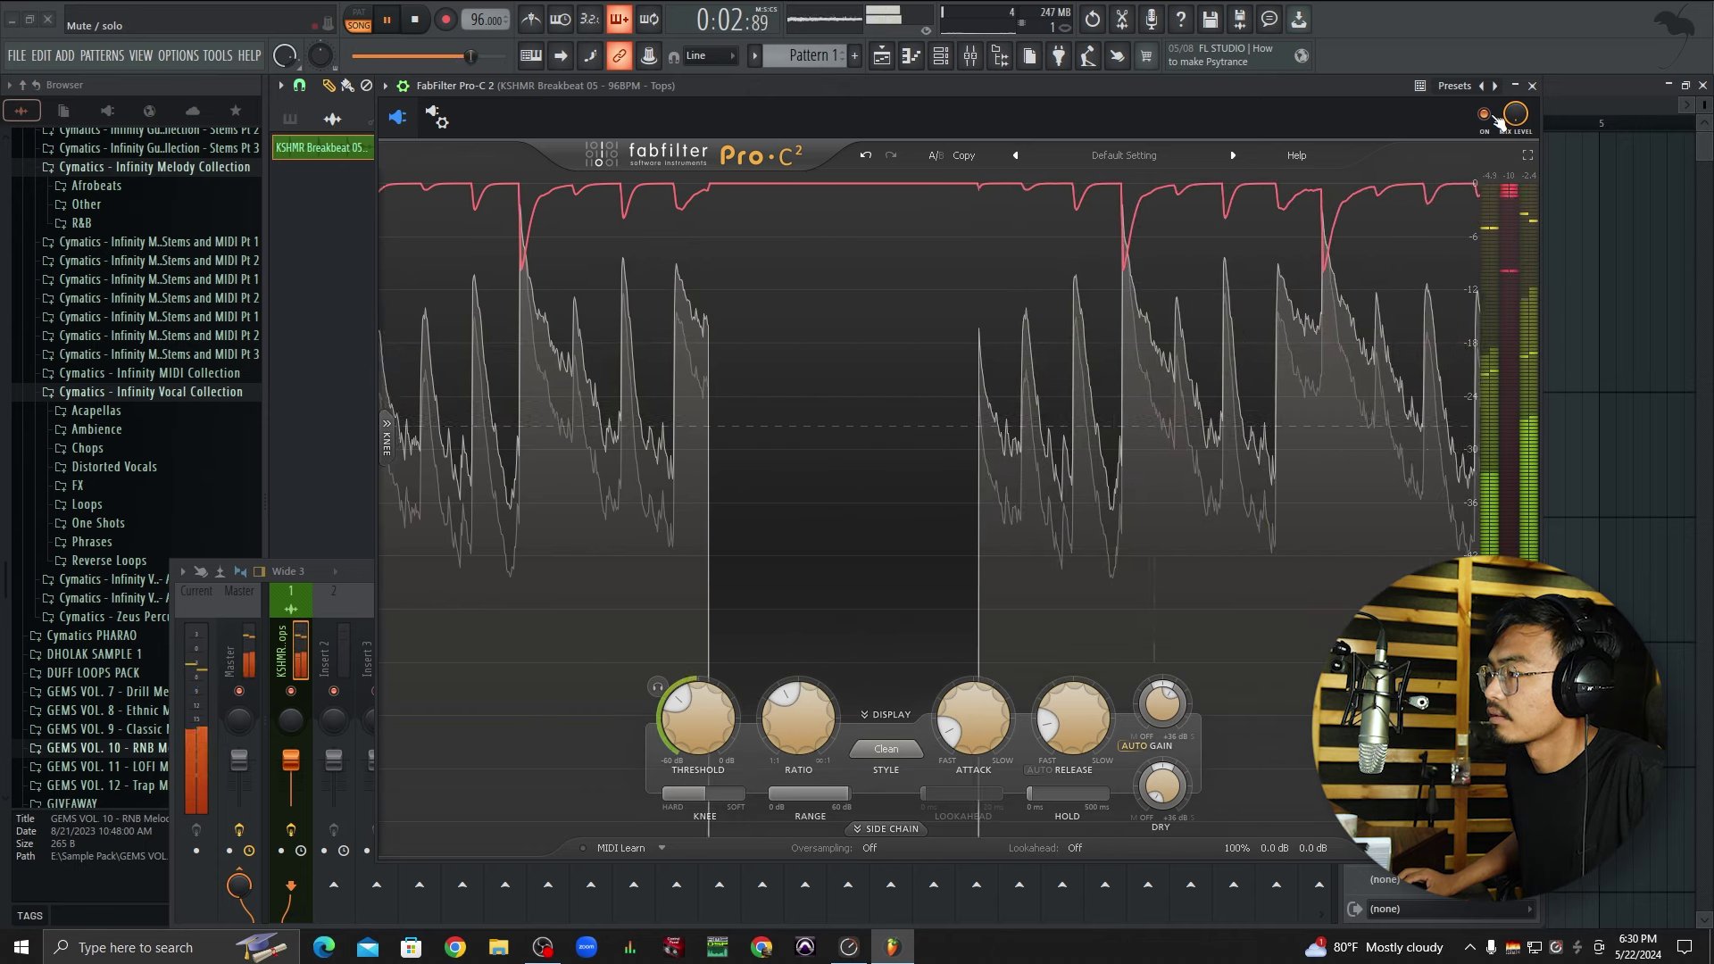
left_click(1486, 115)
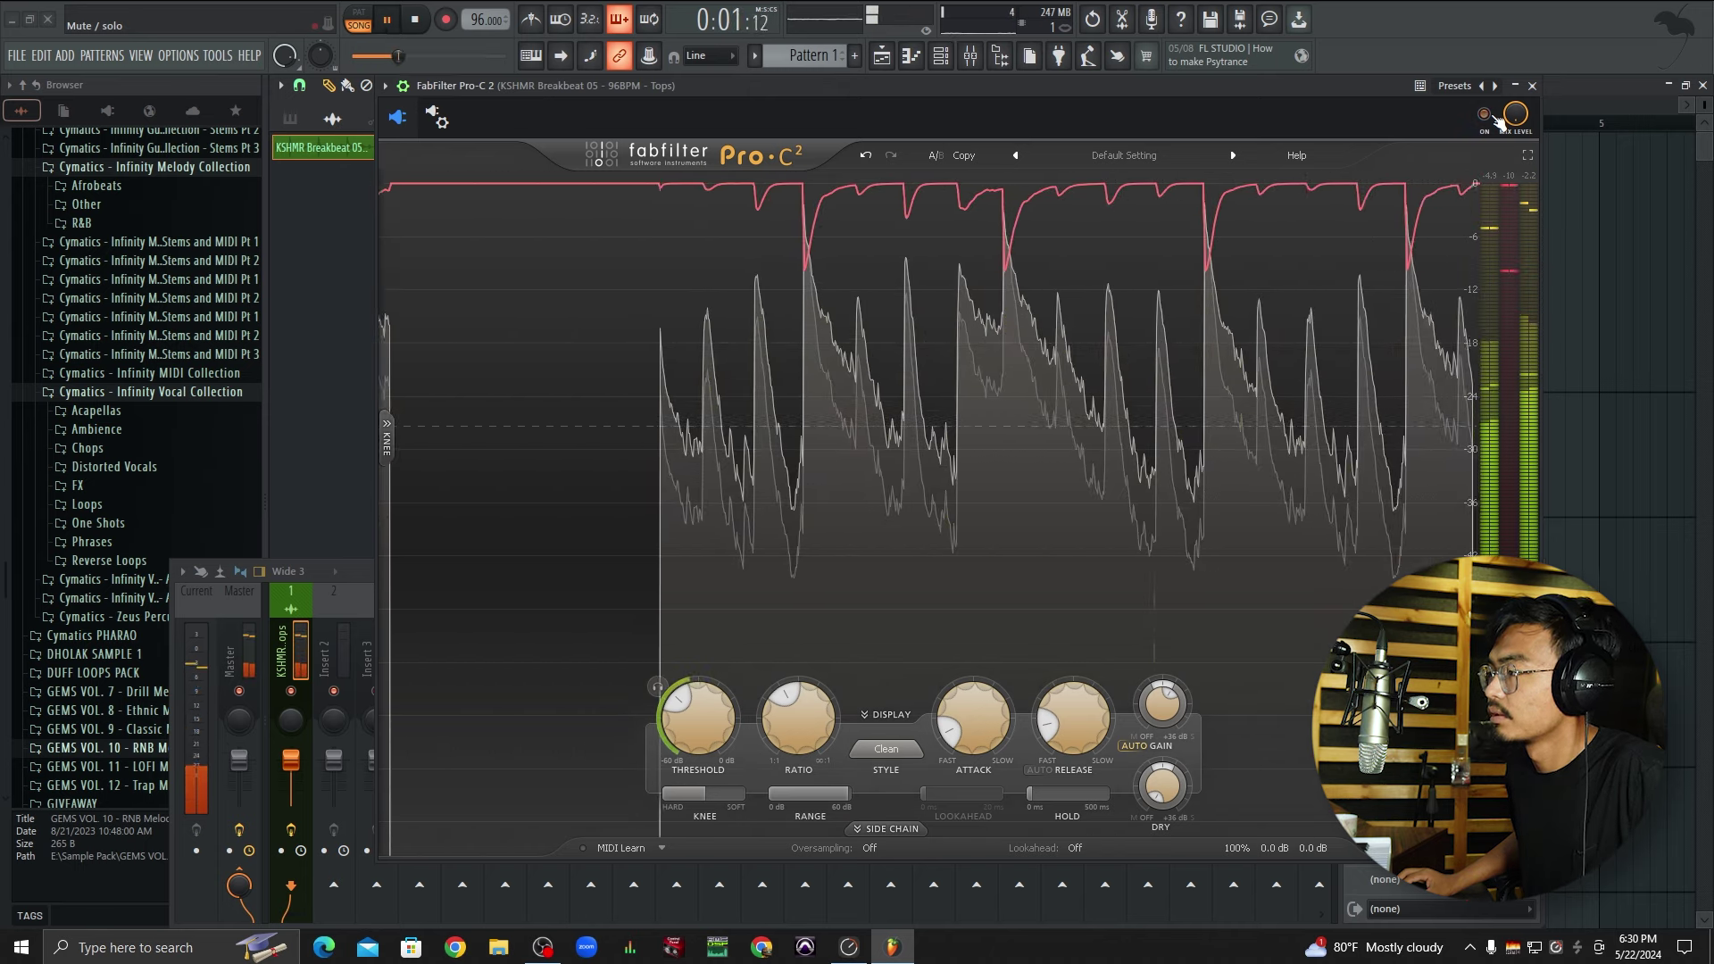